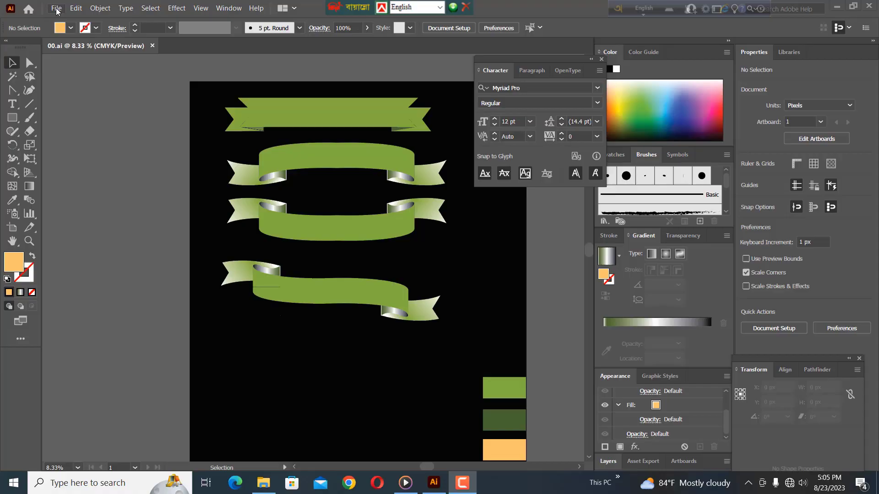
Set up a new 4500 × 5400 px CMYK, 300 ppi portrait document from File > New.
click(57, 8)
click(224, 52)
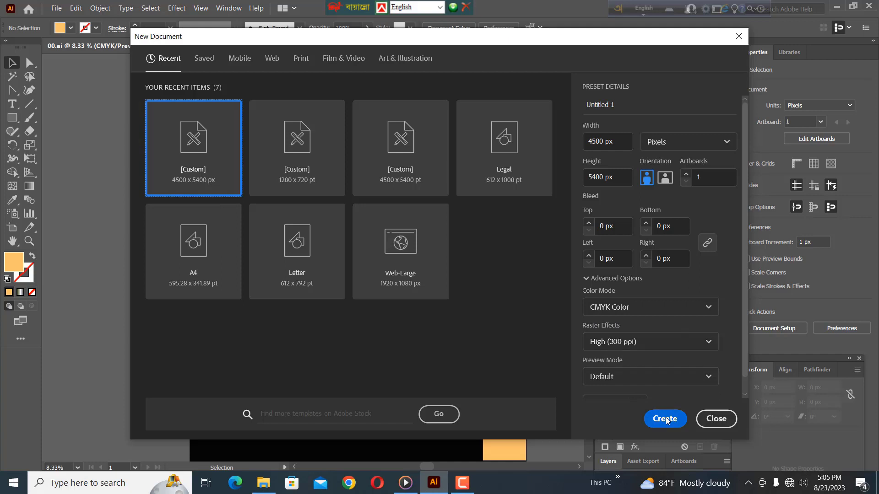
Create the document and draw a 4500 × 5400 px rectangle by entering its exact size.
key(Escape)
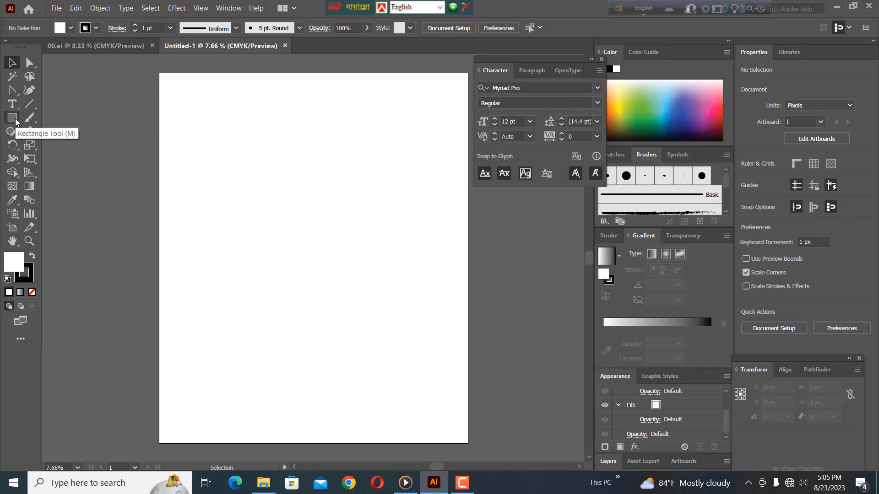
click(13, 118)
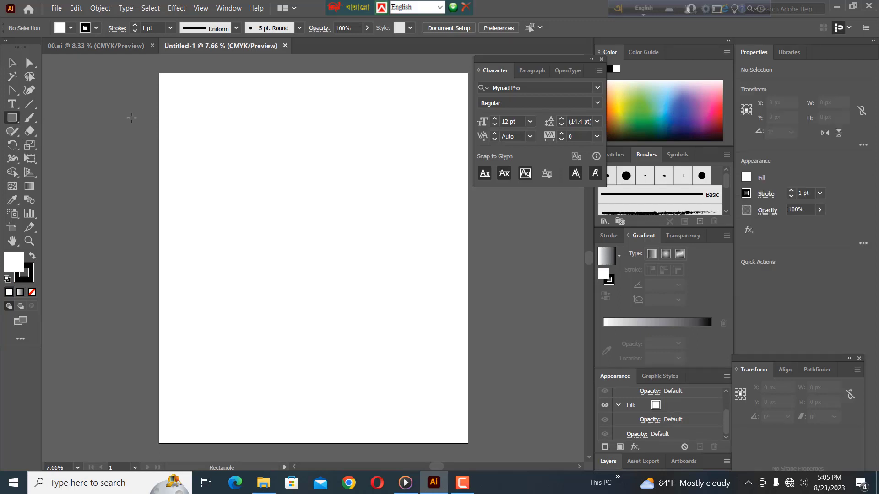
click(211, 126)
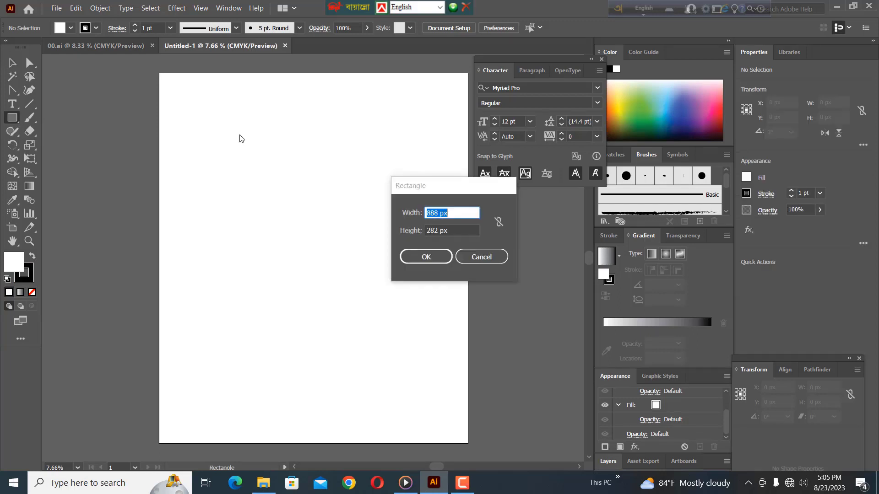
double_click(436, 213)
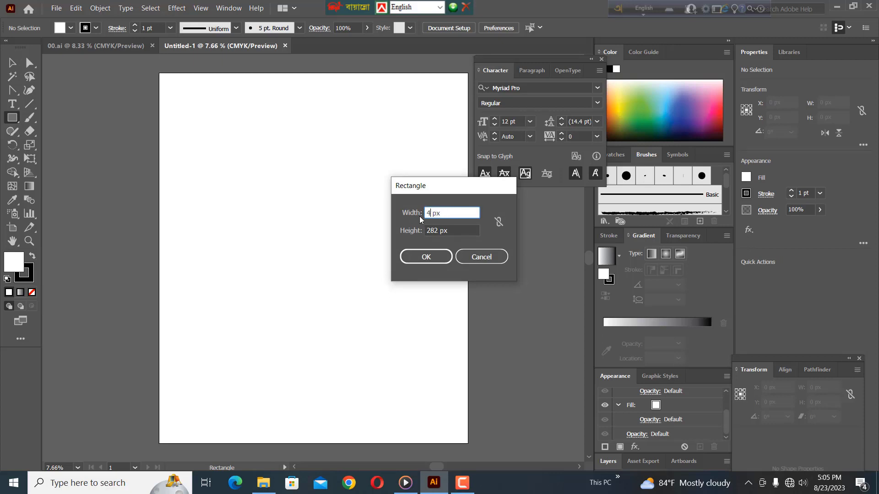
text(00)
key(Tab)
text(4)
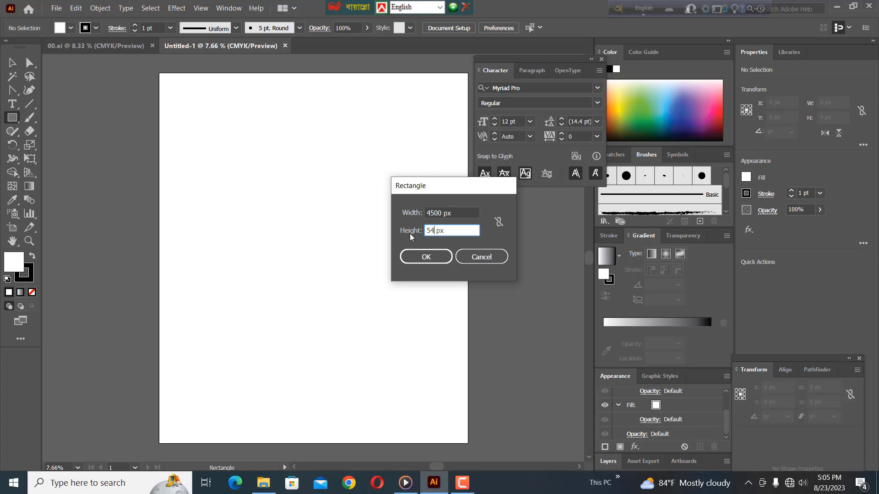
text(00)
click(416, 257)
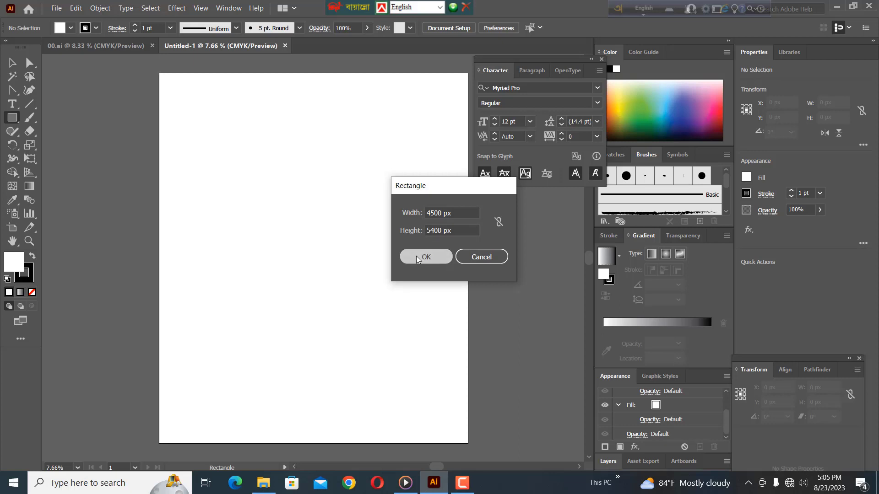
Fill the rectangle with pure black, hex 000000.
click(71, 28)
click(32, 47)
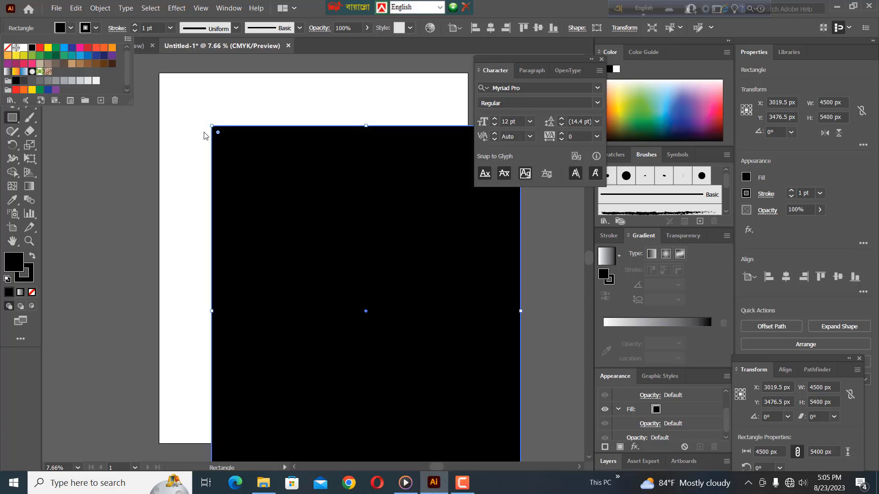
double_click(13, 263)
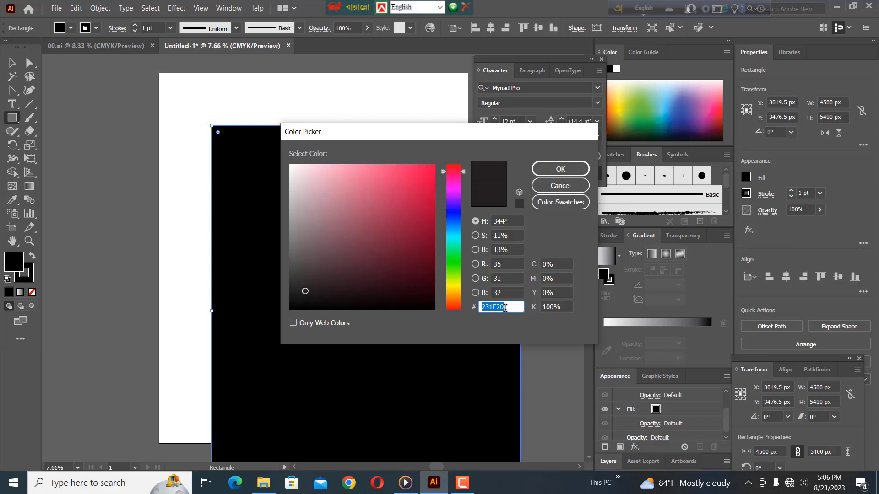
text(0)
text(00000)
click(560, 169)
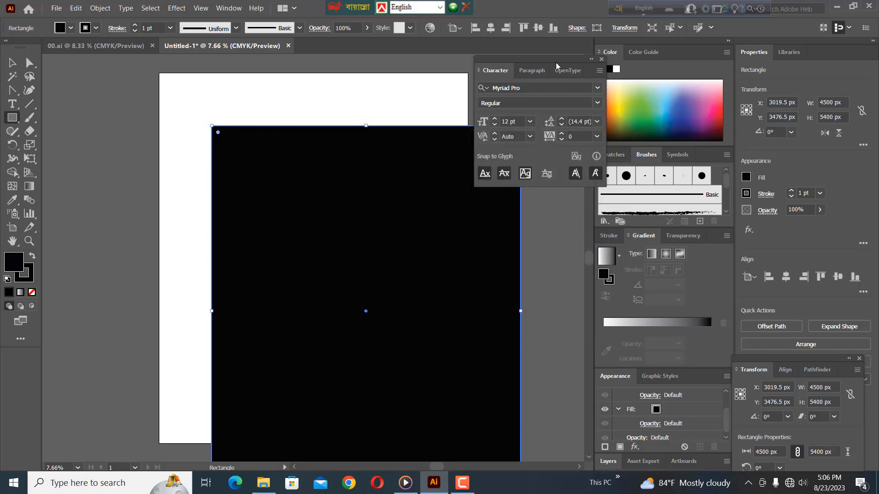
Centre the black rectangle horizontally and vertically on the artboard, then deselect it.
click(491, 28)
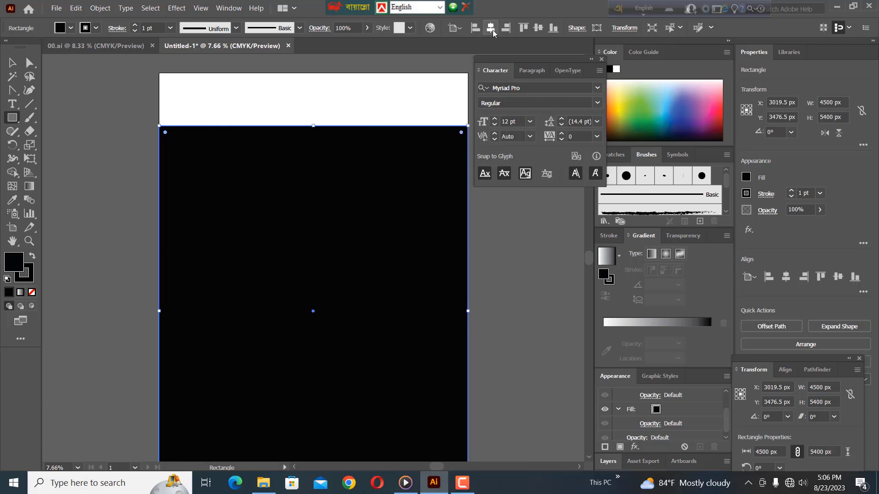
click(538, 28)
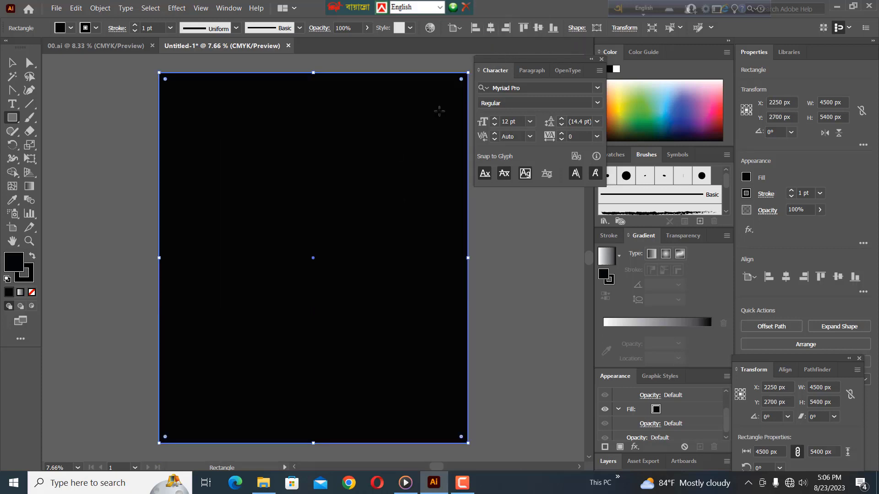
key(ctrl)
key(ctrl+shift+a)
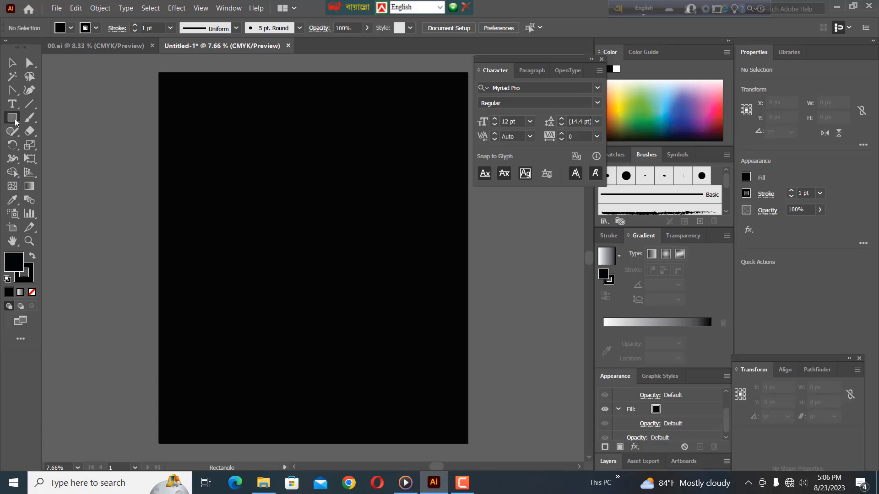
Draw a 2313 × 700 px rectangle near the top and fill it with the light green swatch.
drag(15, 121, 59, 119)
drag(222, 124, 383, 172)
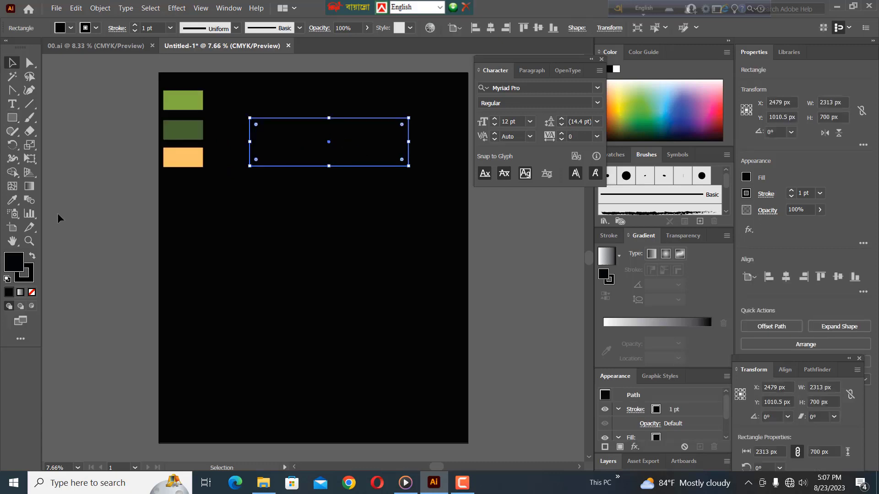
click(12, 201)
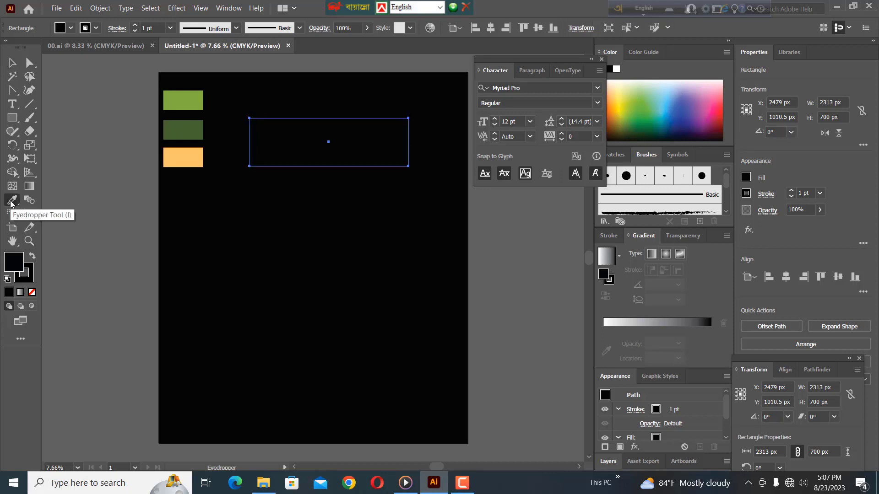
click(188, 103)
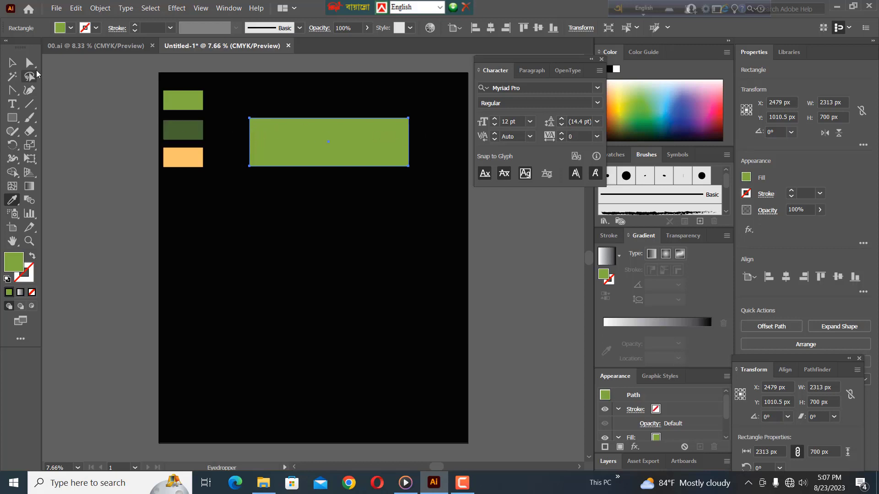
click(18, 97)
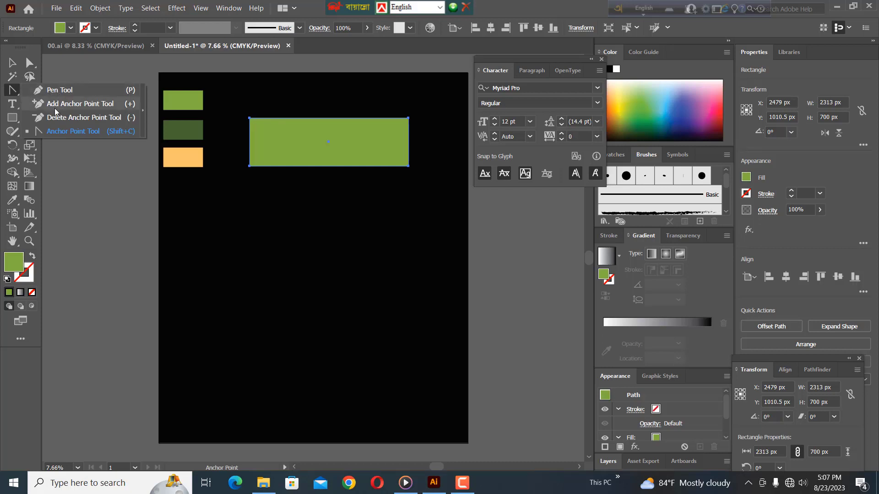
Cut a V-notch into the banner's left end by pushing an added midpoint inward.
click(71, 104)
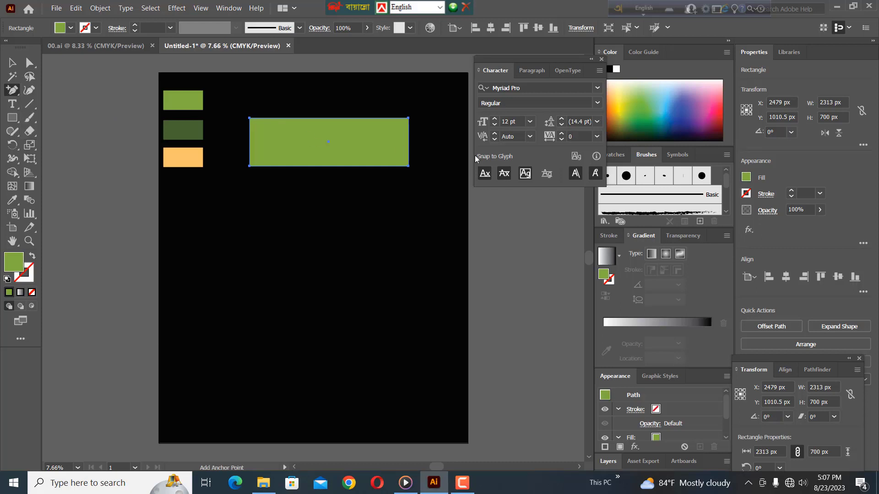
click(408, 140)
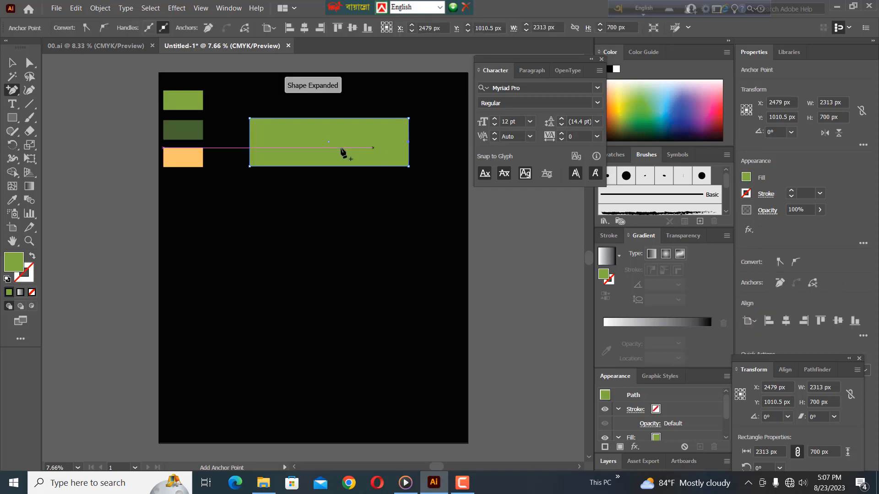
click(249, 142)
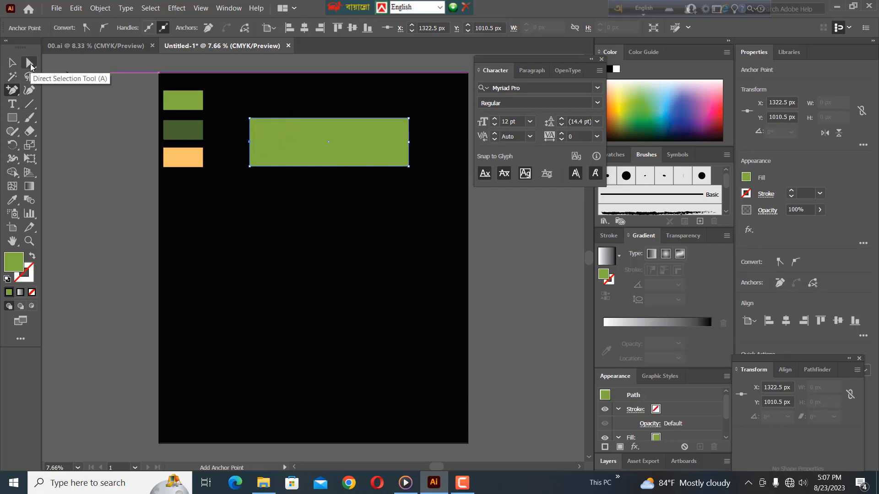
click(30, 63)
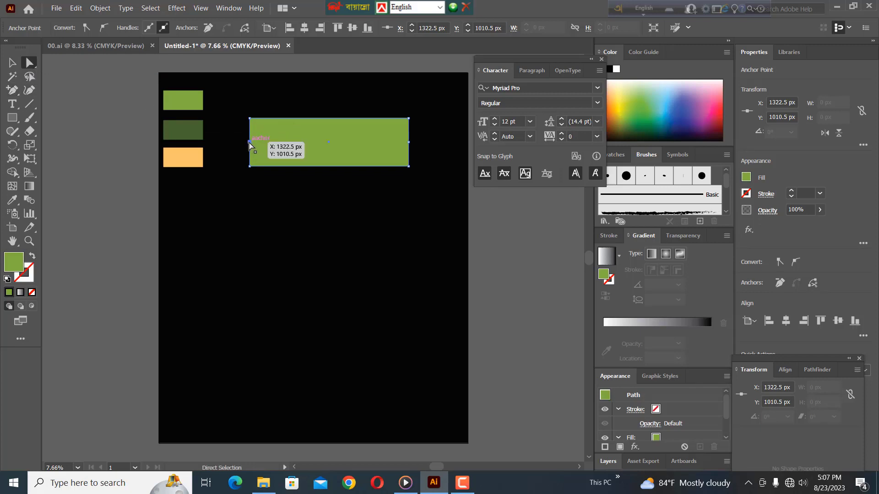
drag(249, 142, 267, 142)
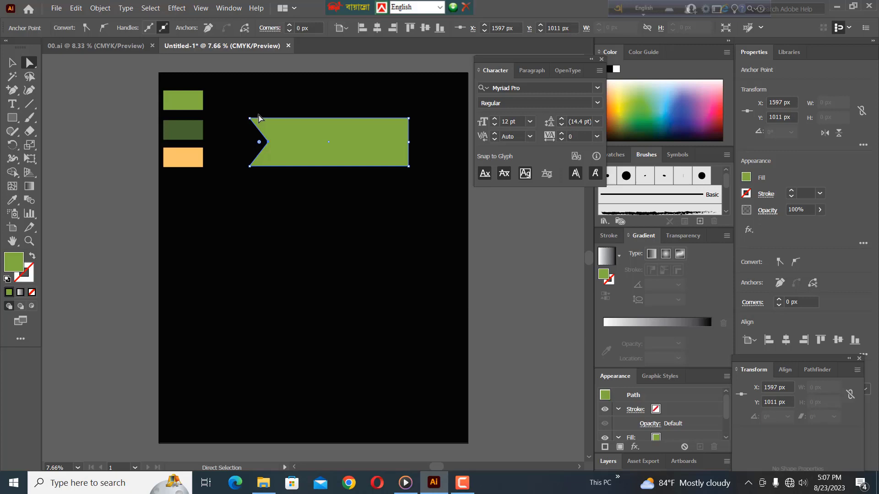
Draw a 747 × 667 px light green rectangle overlapping the banner's left end.
click(12, 62)
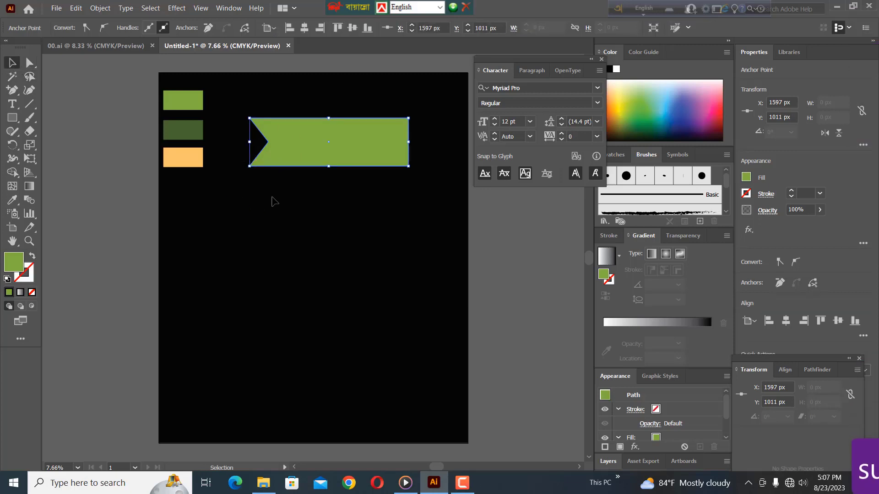
drag(13, 118, 78, 132)
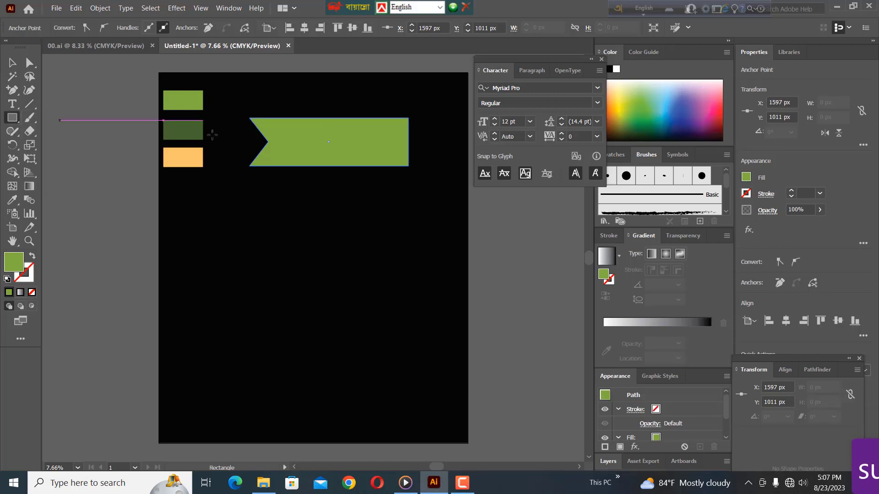
drag(233, 133, 284, 180)
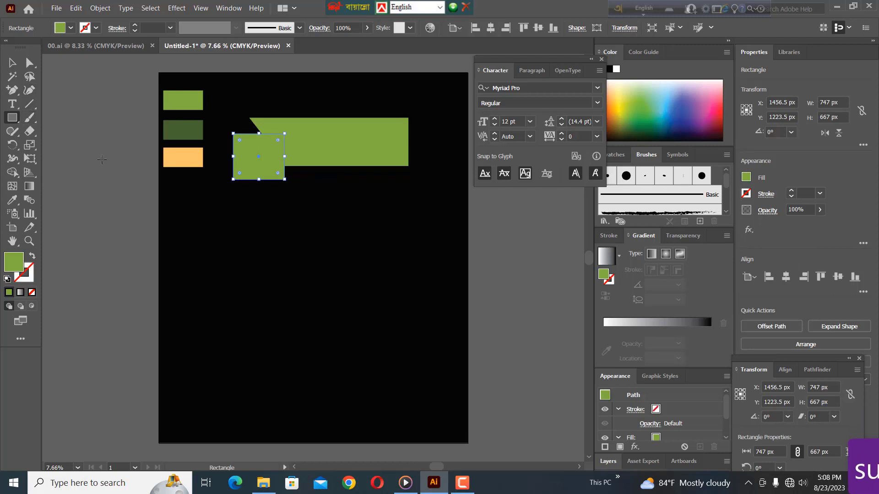
Colour the square orange, place it behind the green banner and make it slightly shorter.
key(i)
click(183, 157)
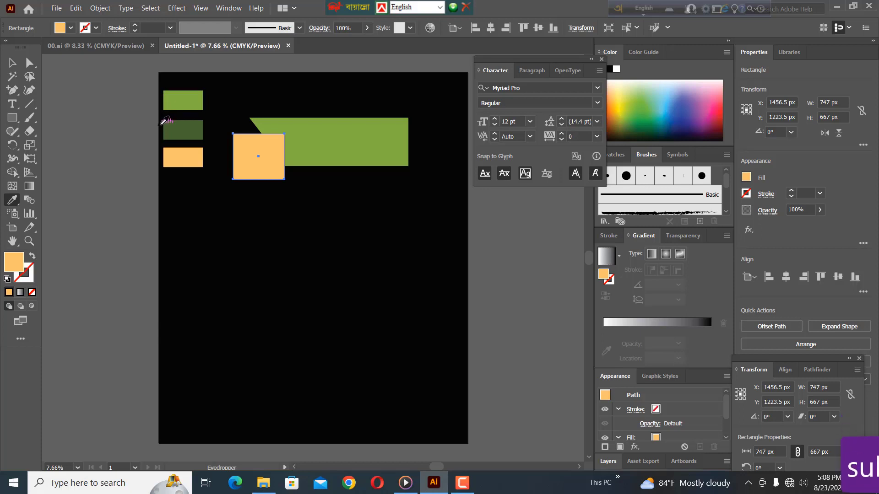
key(Delete)
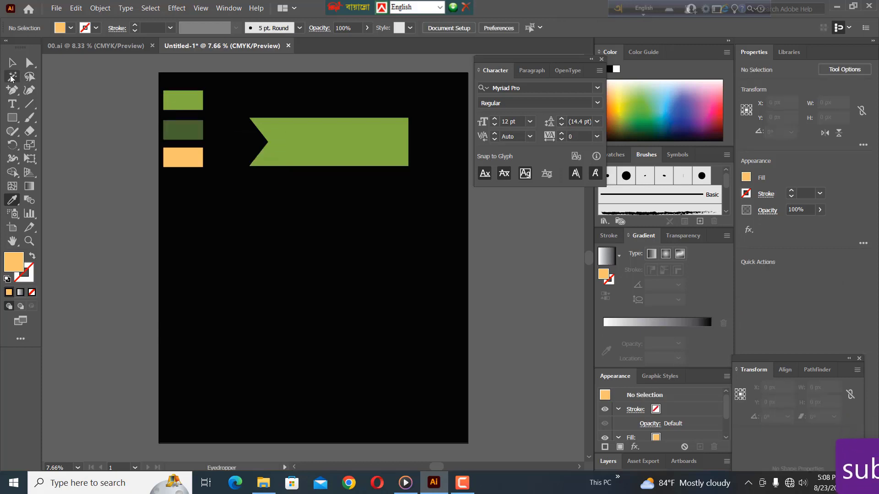
click(12, 63)
click(278, 142)
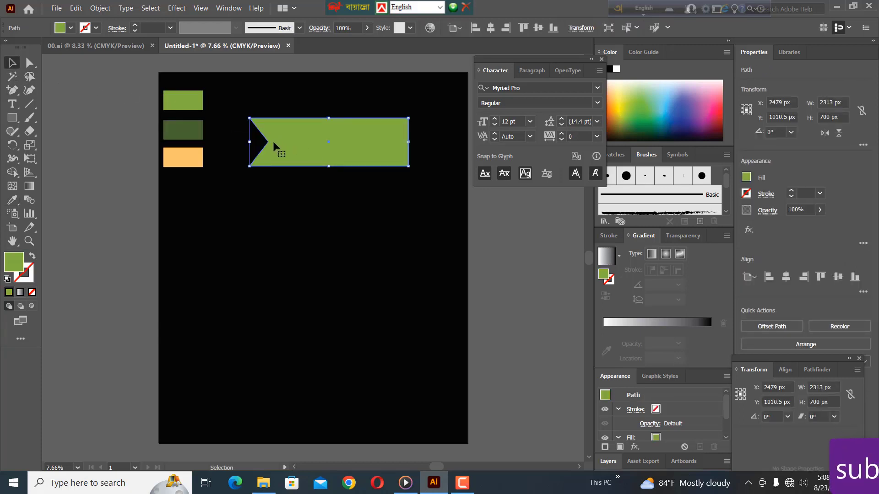
key(ctrl+z)
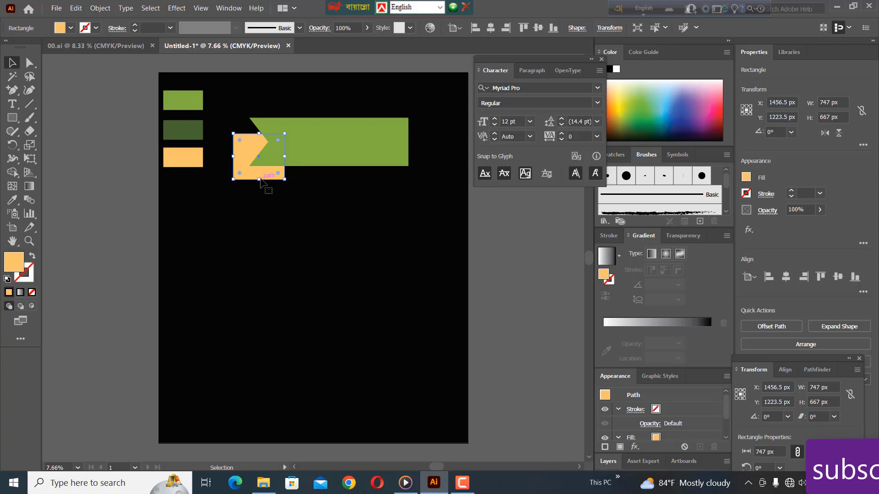
drag(260, 179, 259, 178)
Notch the orange tail's left edge by pulling an added anchor point inward.
key(plus)
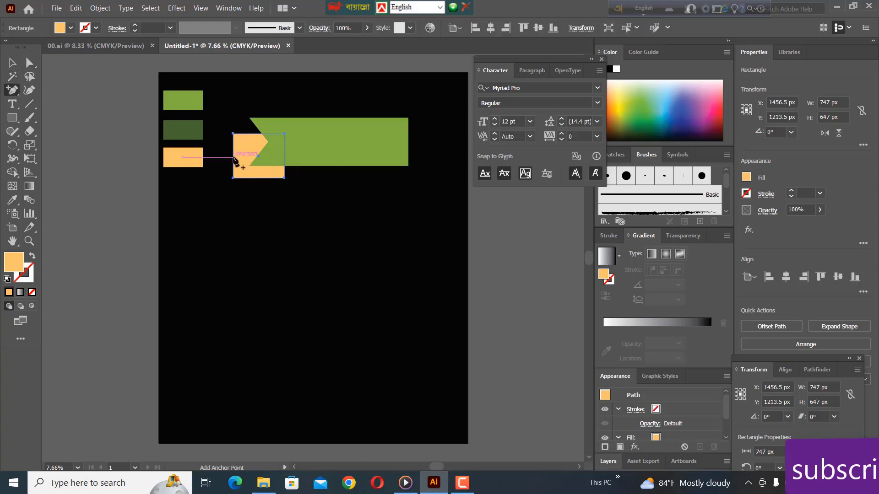
click(234, 157)
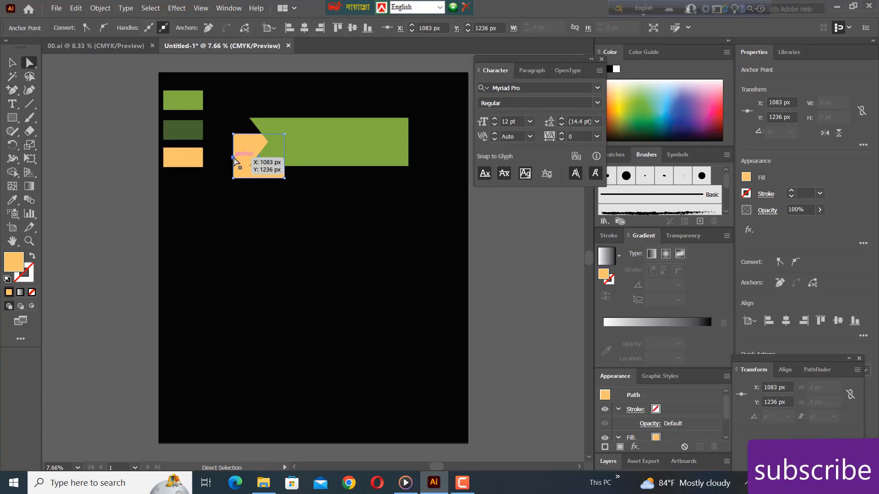
drag(235, 160, 246, 157)
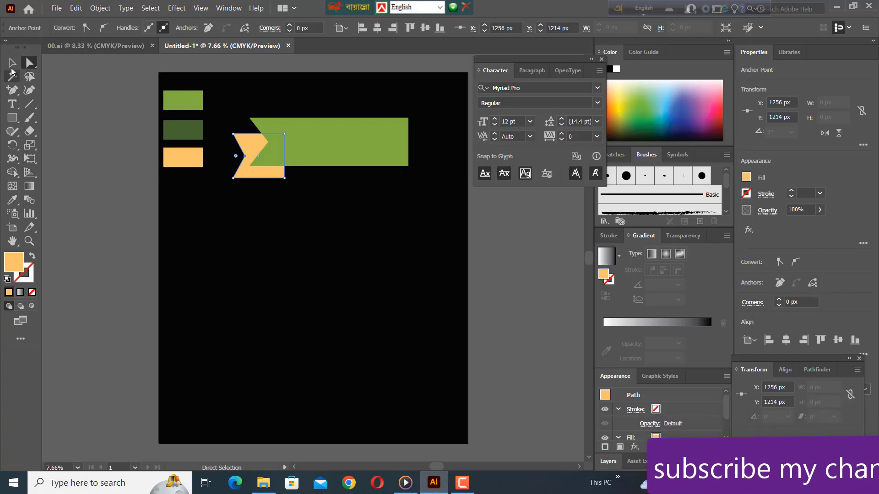
click(11, 63)
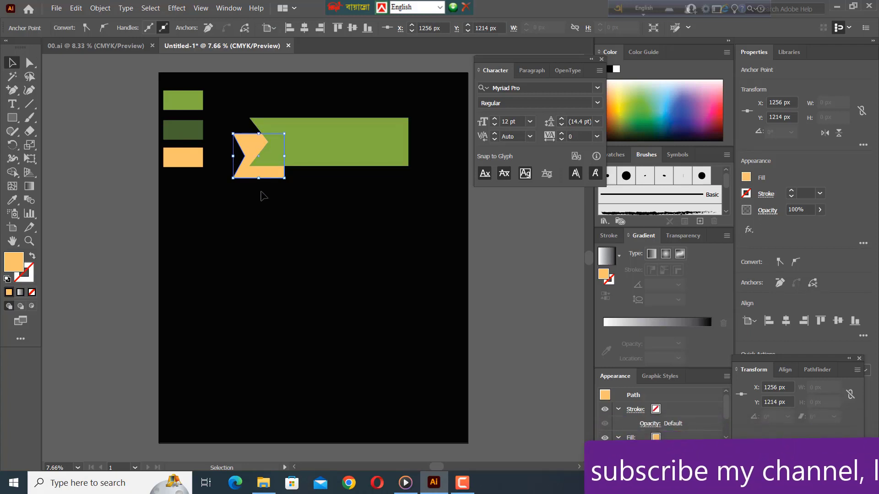
click(263, 196)
click(12, 90)
click(56, 90)
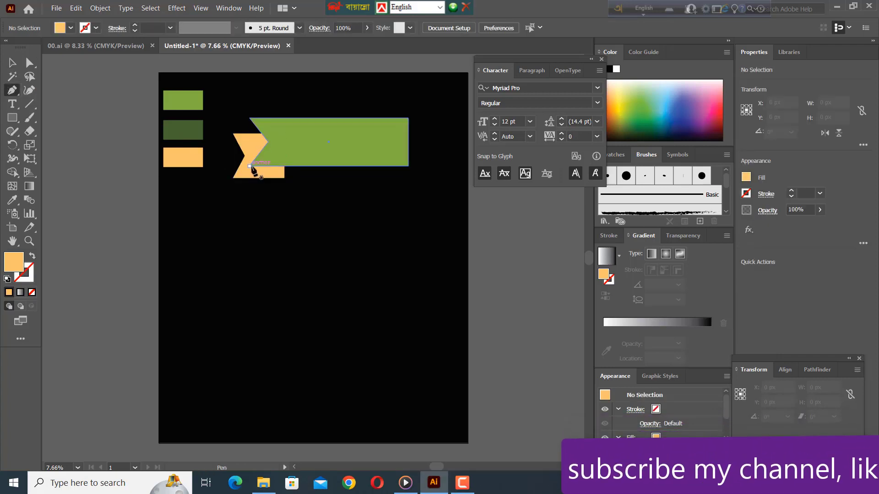
Draw a small fold triangle from the tail's inner corner under the banner's lower edge.
click(249, 167)
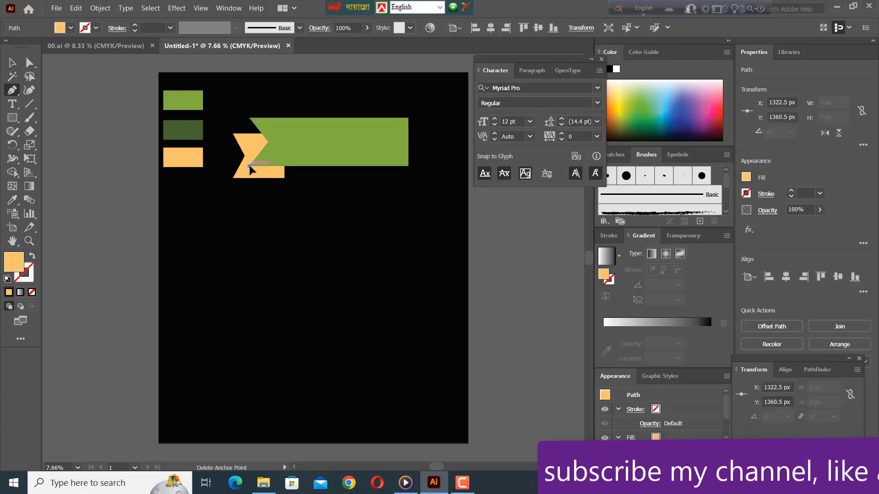
click(284, 166)
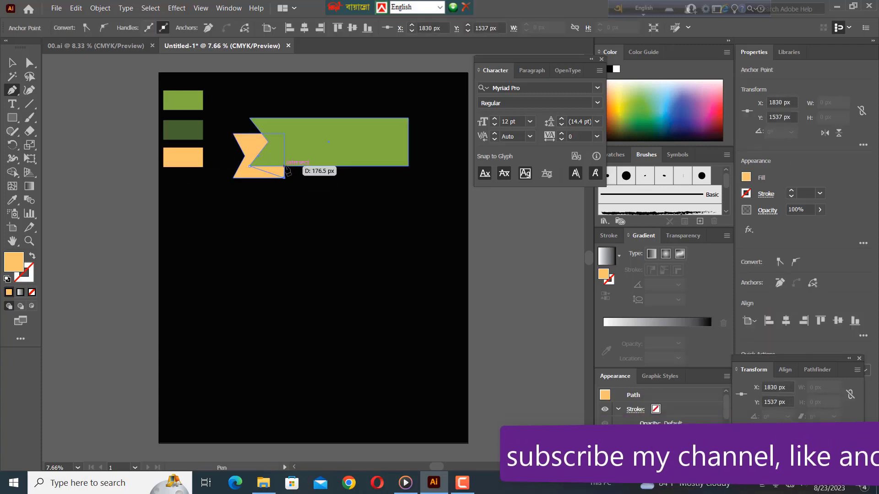
click(249, 166)
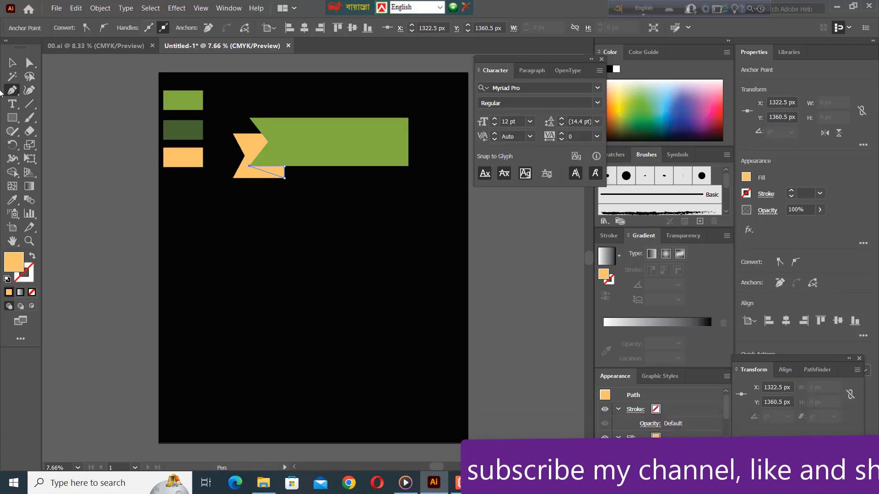
click(12, 64)
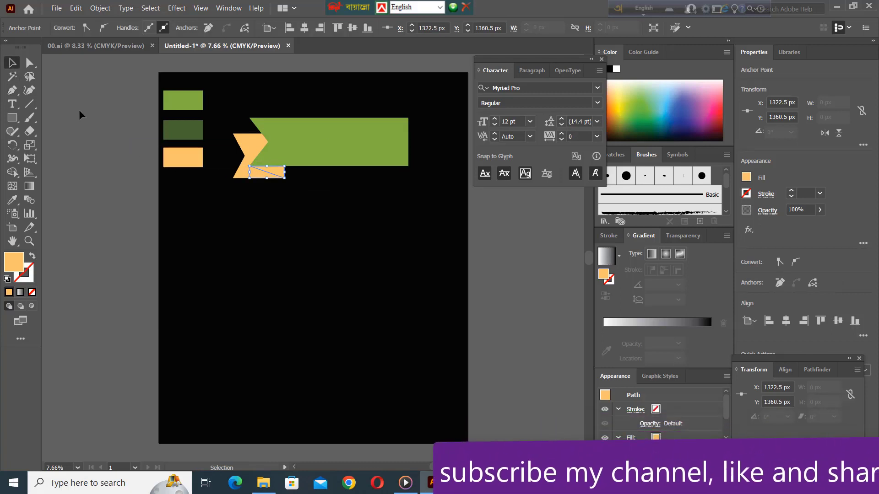
Colour the fold triangle and the notched tail with the dark green swatch.
click(13, 201)
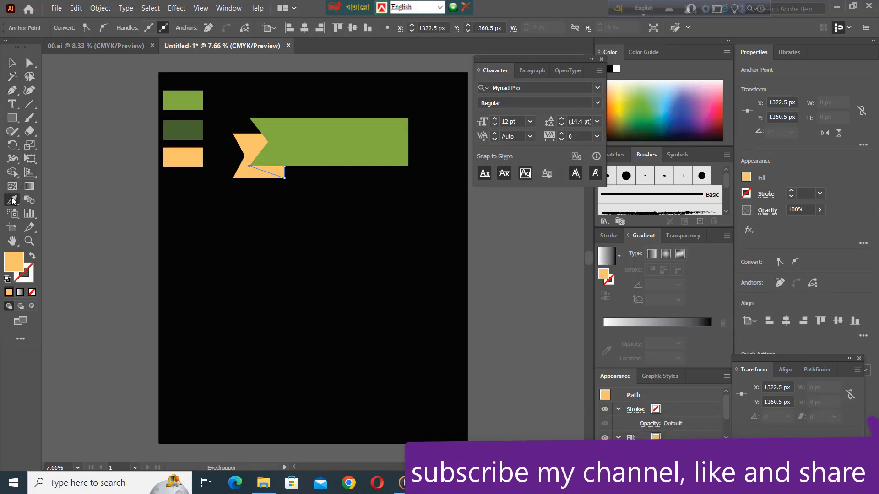
click(183, 129)
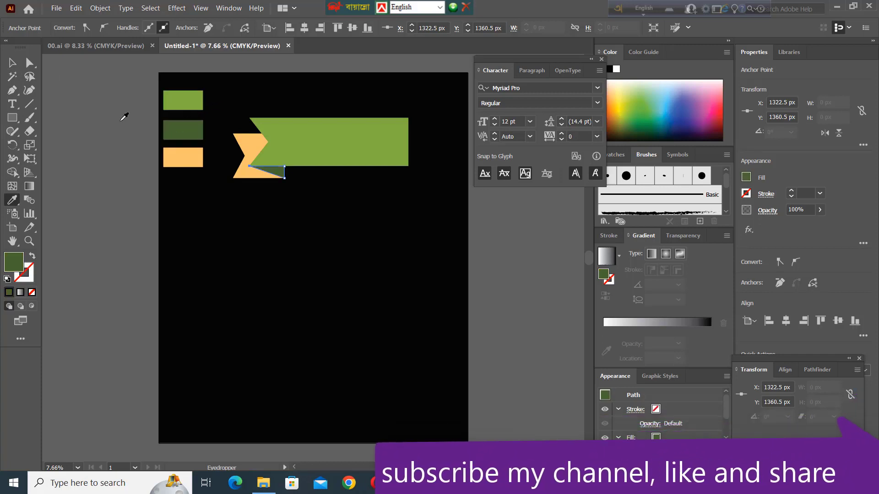
ctrl+click(245, 156)
click(183, 130)
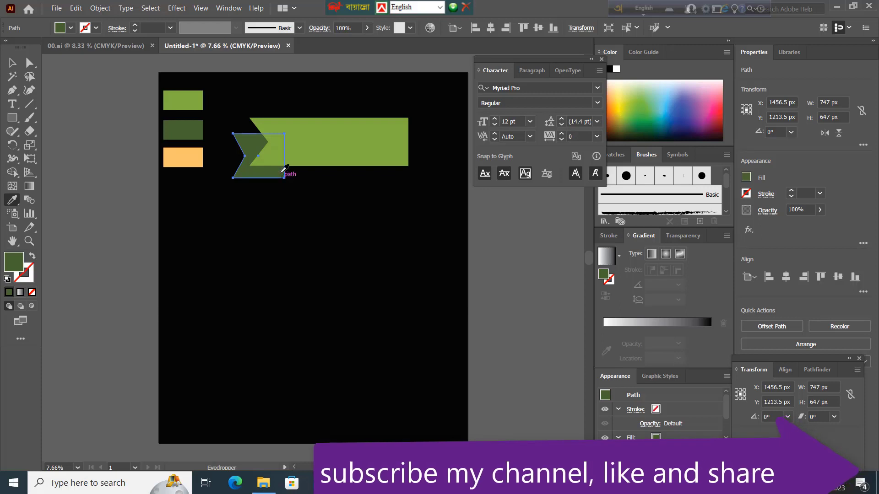
key(v)
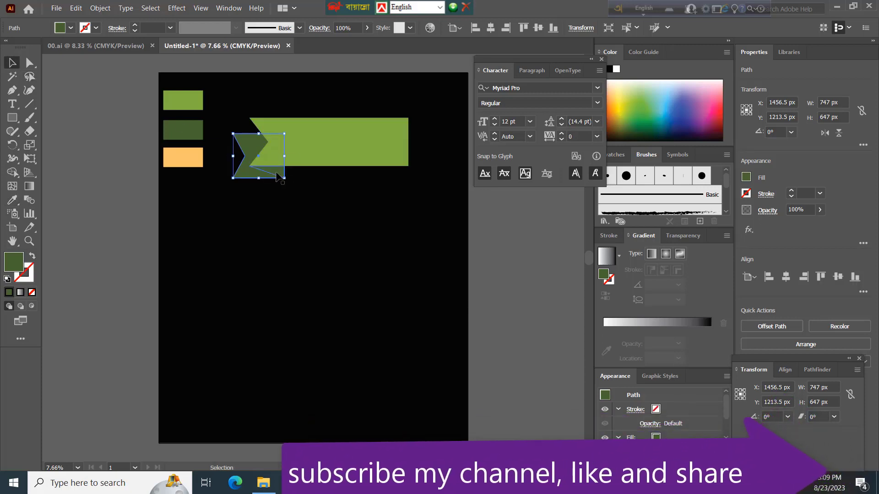
click(274, 174)
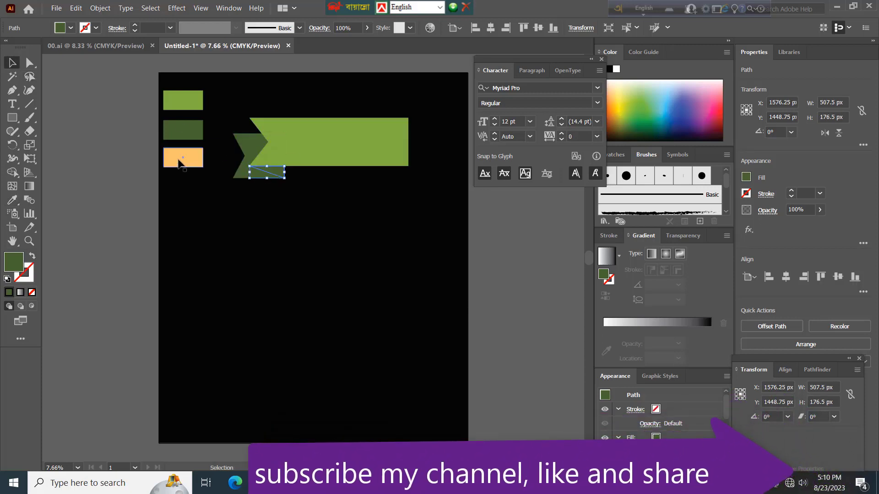
Recolour the fold triangle with the orange swatch and deselect everything.
click(11, 202)
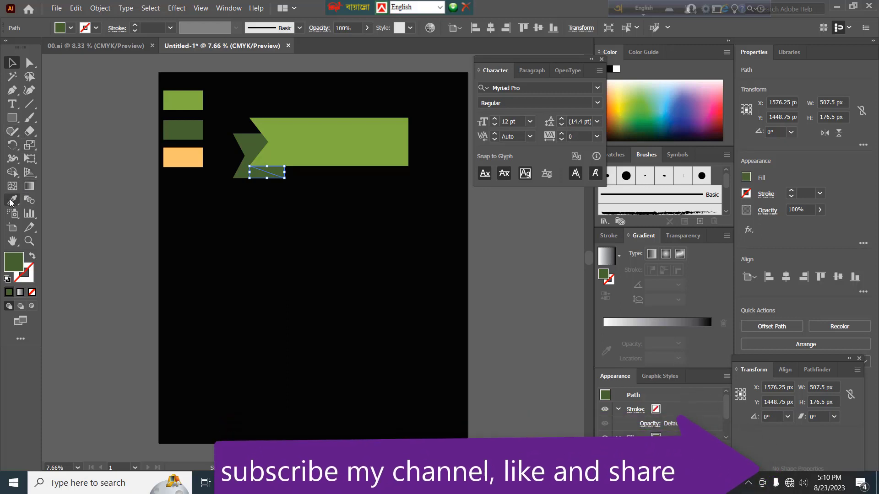
click(192, 155)
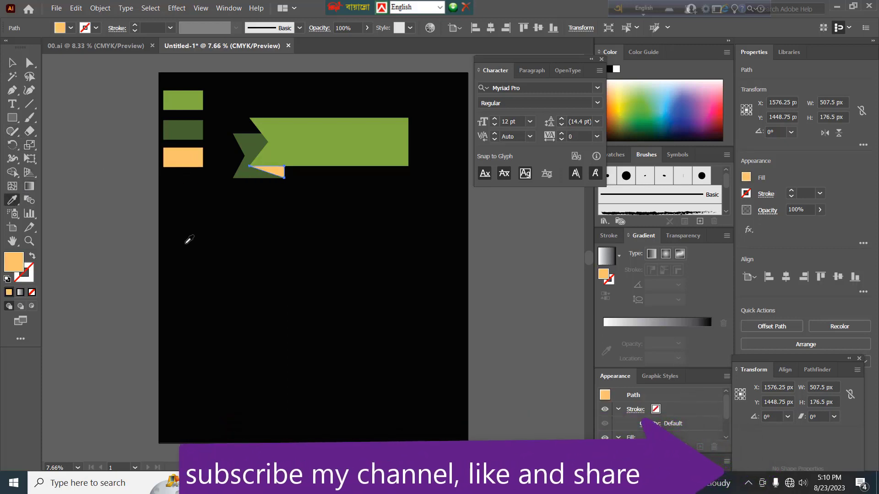
click(12, 63)
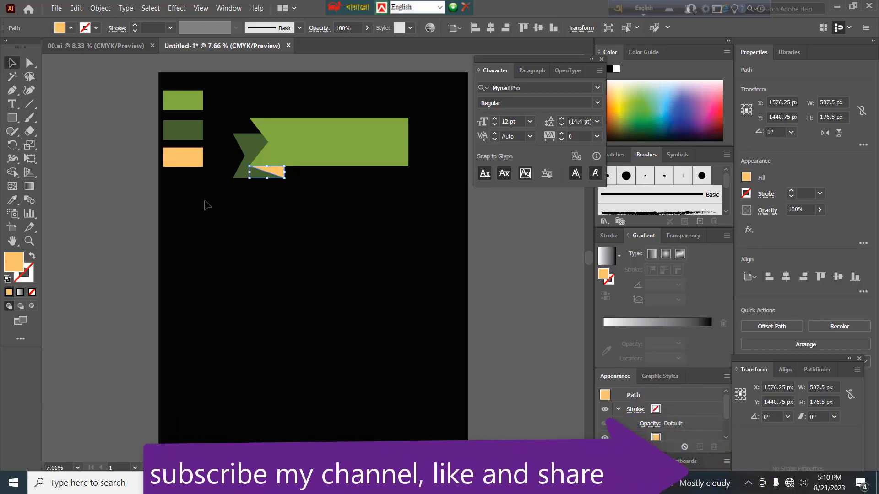
click(210, 231)
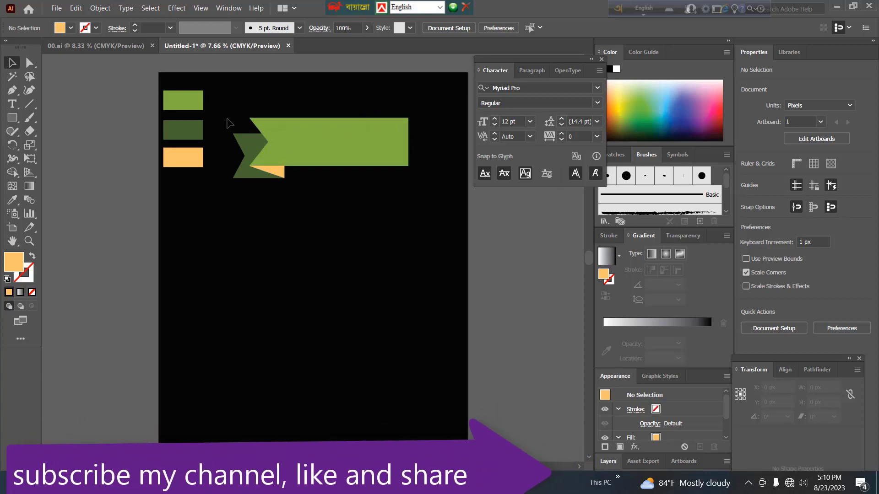
Give the banner, dark green tail and orange fold a black 17 pt stroke.
drag(237, 111, 297, 202)
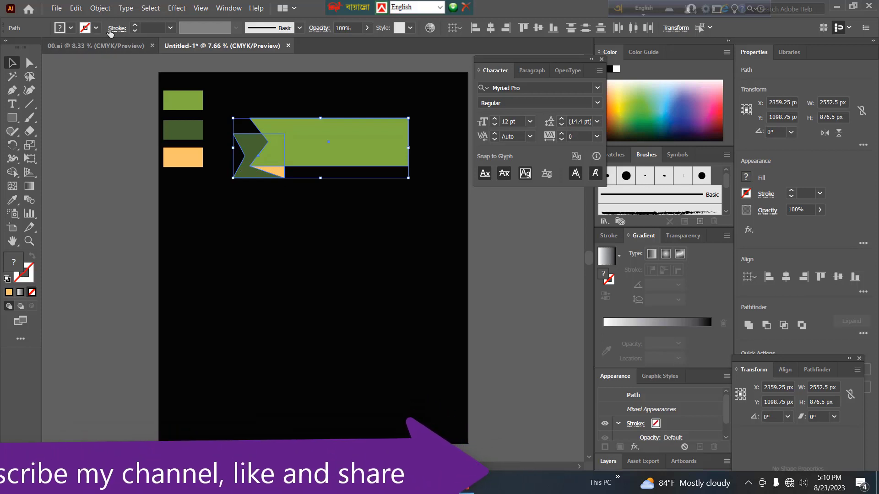
click(136, 26)
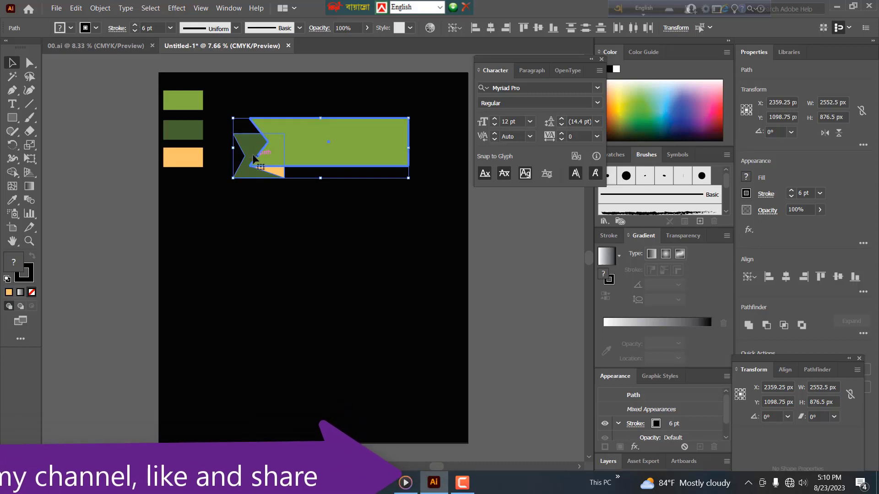
click(134, 25)
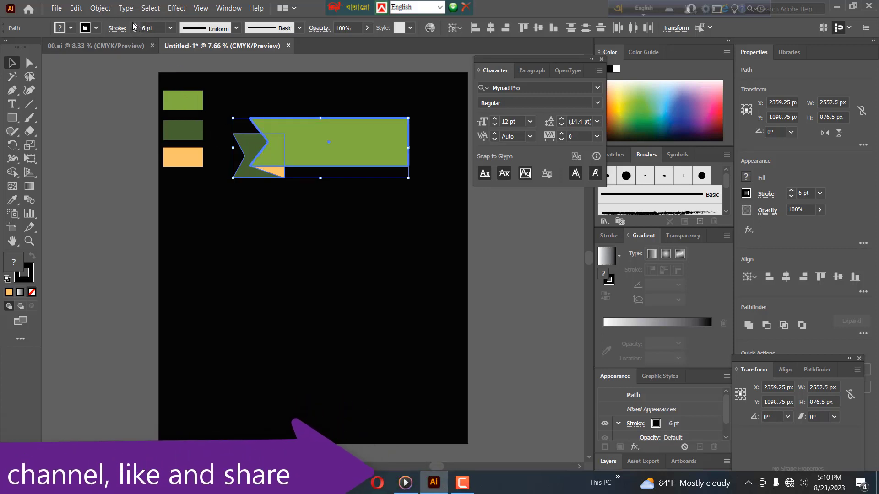
click(134, 26)
click(135, 26)
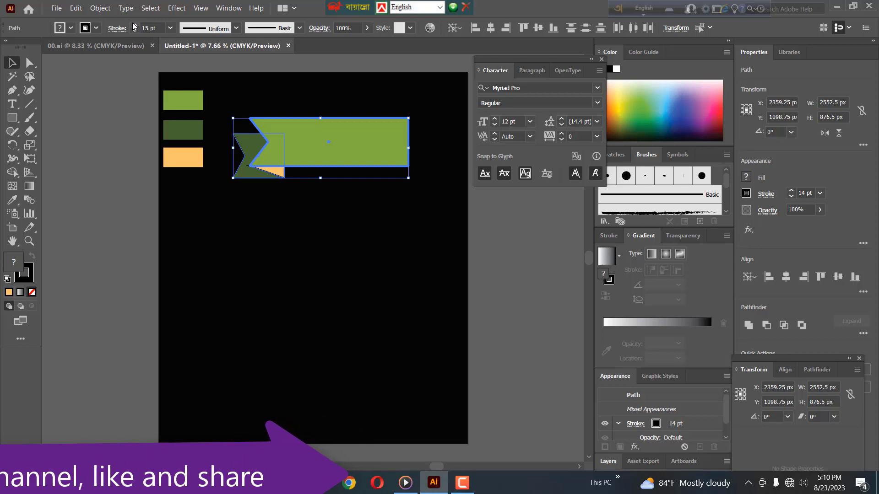
click(135, 26)
click(134, 26)
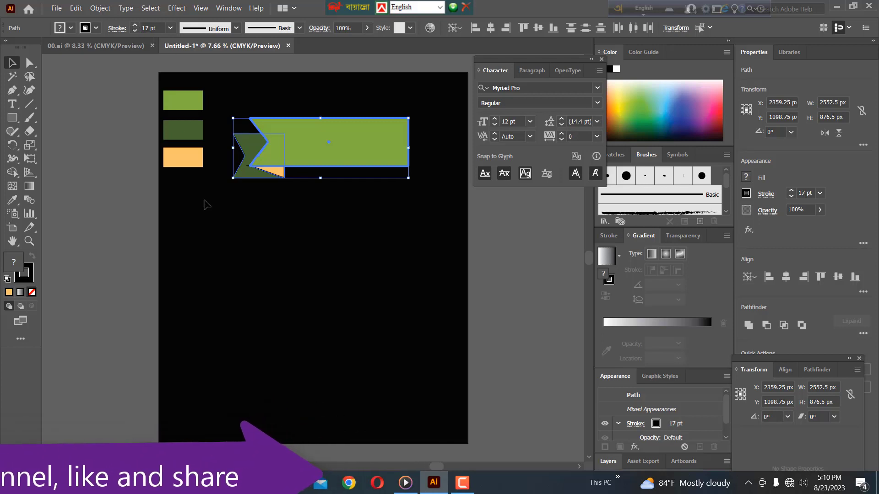
key(ctrl+equal)
key(ctrl+equal)
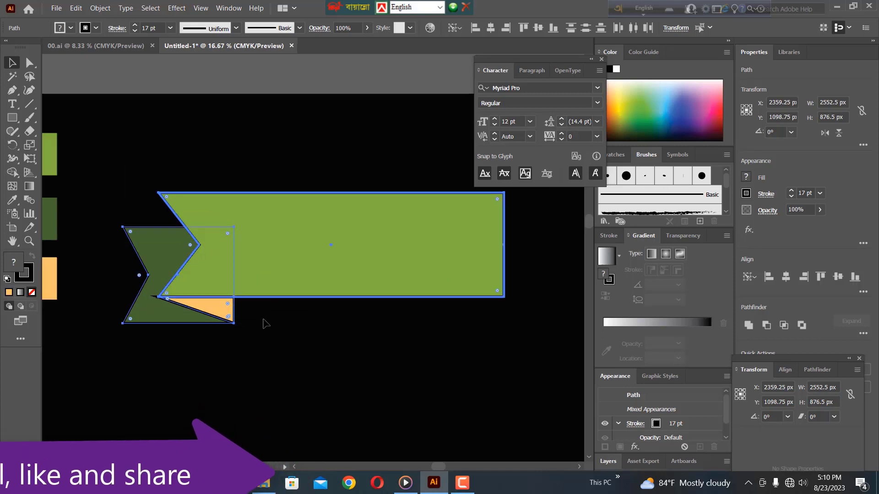
key(ctrl+equal)
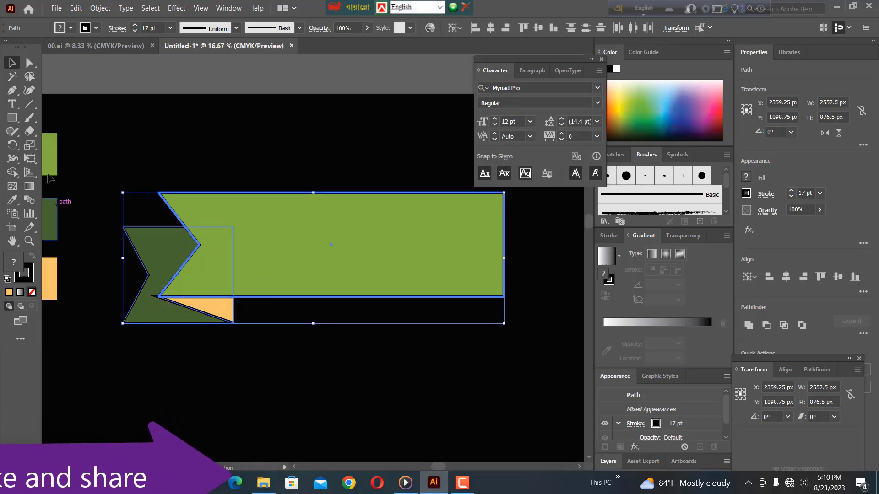
click(29, 65)
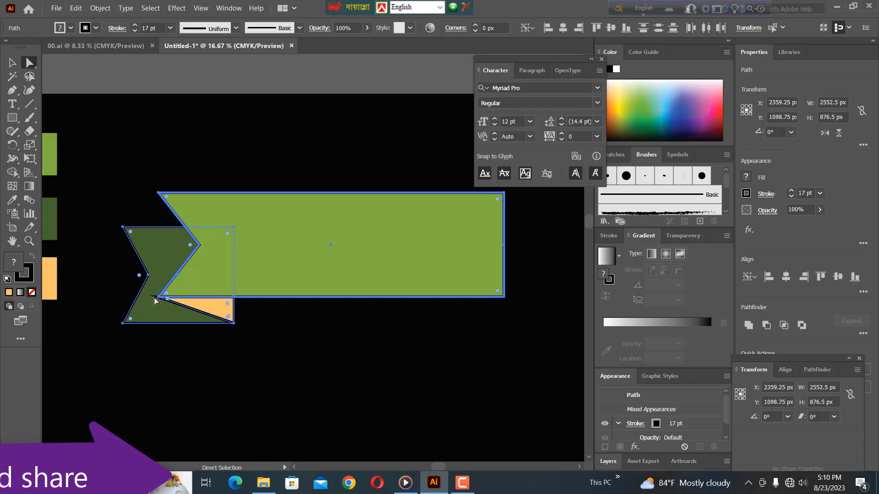
Nudge the orange fold's left corner right so it meets the tail's inner corner.
key(ctrl+plus)
key(ctrl+plus)
key(ctrl+plus)
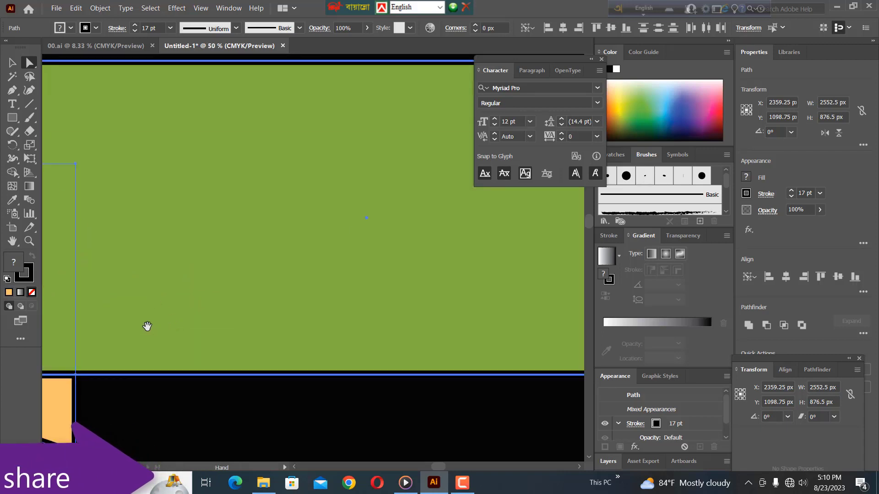
mouse_move(147, 326)
mouse_down()
mouse_move(373, 290)
mouse_move(455, 258)
mouse_up()
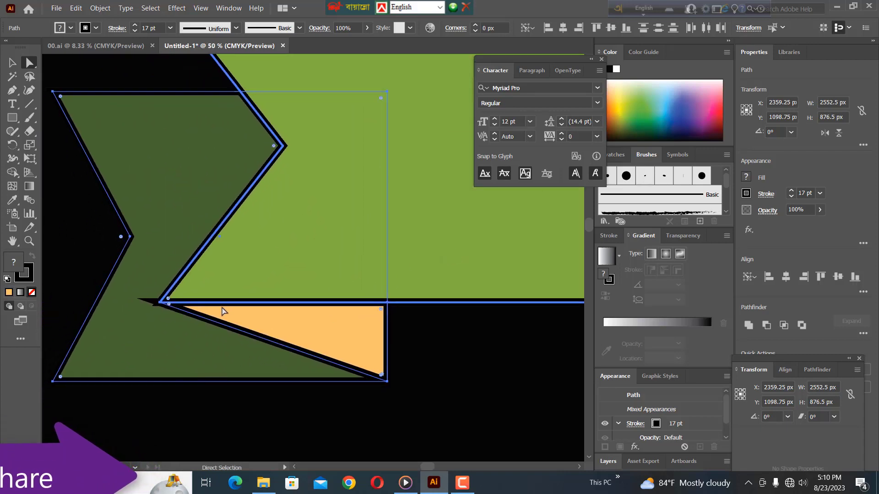
click(159, 307)
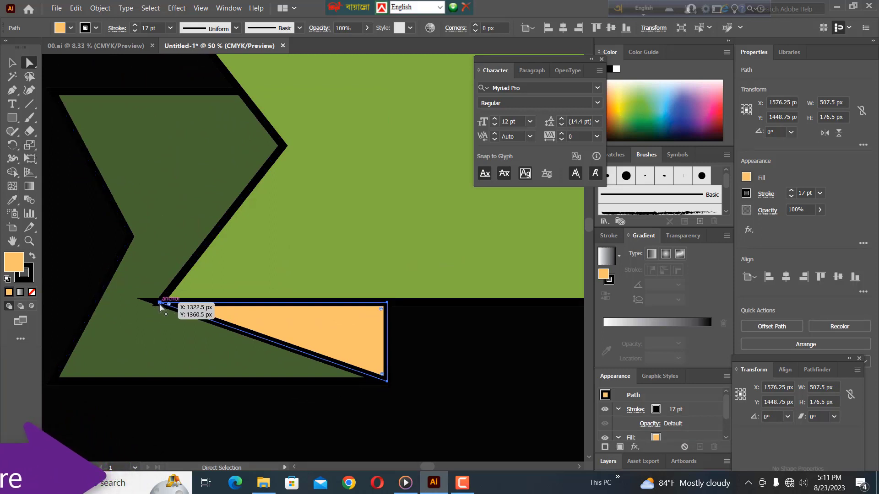
drag(157, 306, 173, 313)
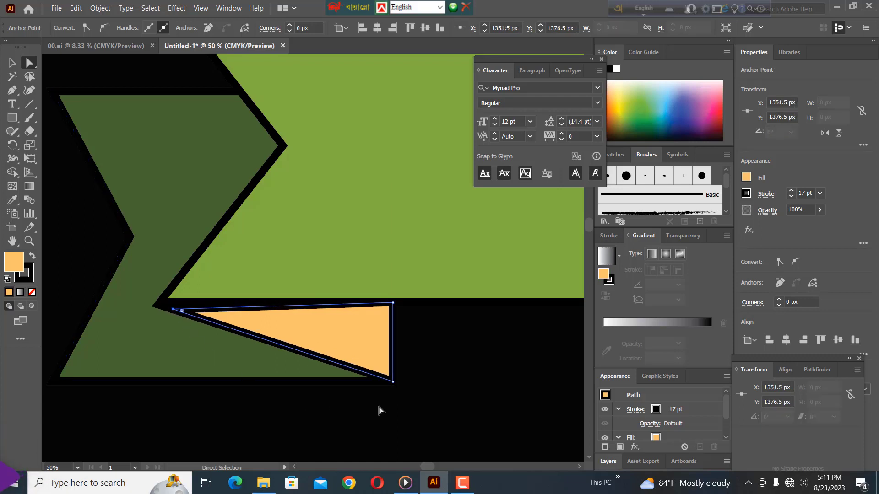
click(240, 369)
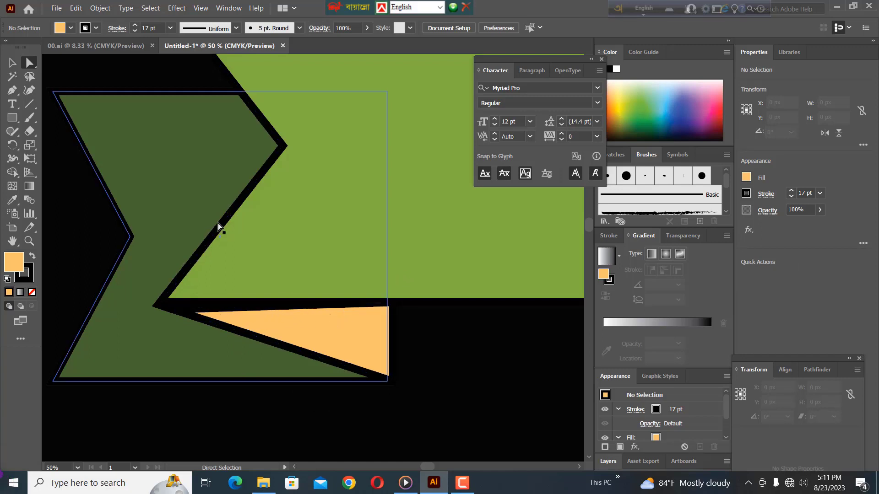
key(ctrl+minus)
key(ctrl+minus)
key(ctrl+minus)
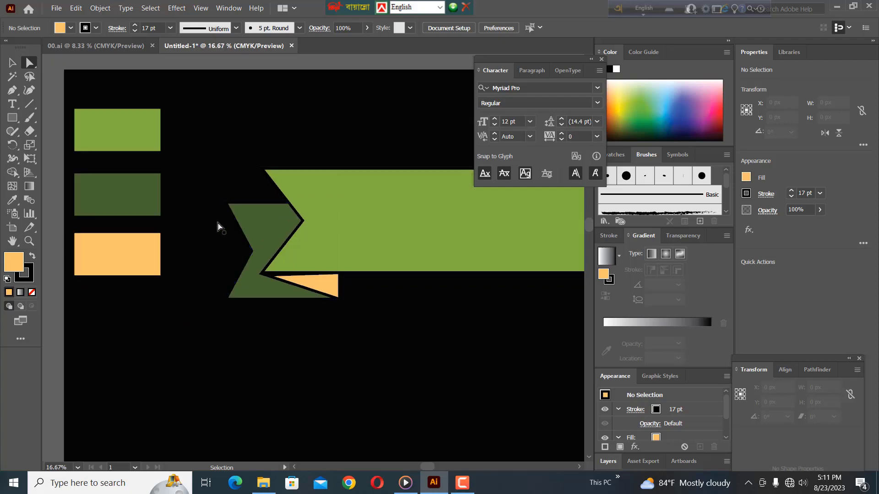
mouse_move(382, 249)
mouse_down()
mouse_move(270, 211)
mouse_move(245, 260)
mouse_up()
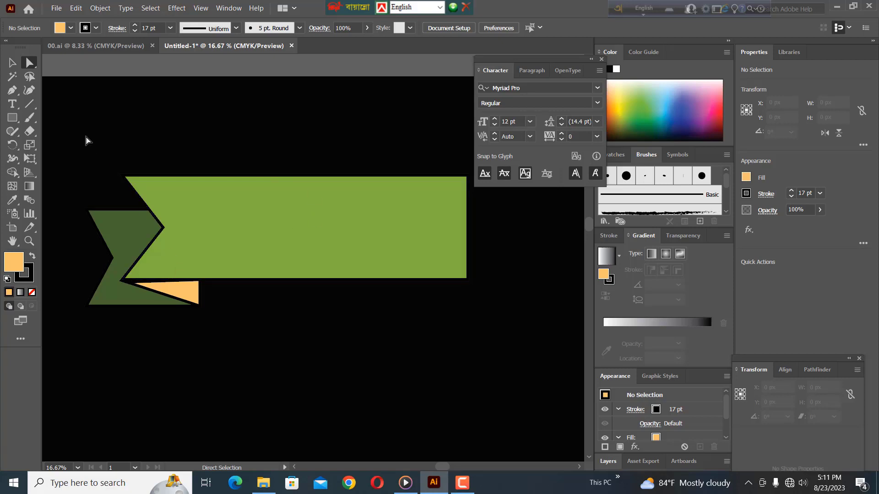
Draw a vertical line across the banner's right end and select it together with the banner.
click(30, 104)
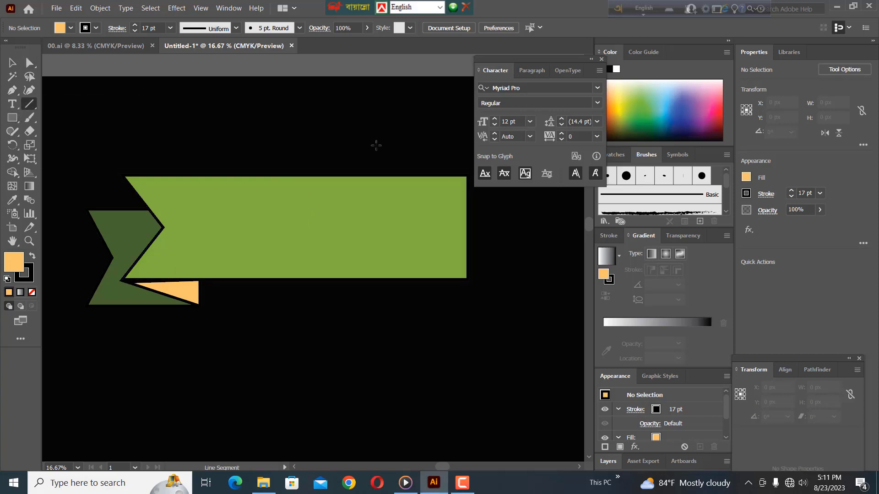
drag(376, 146, 375, 335)
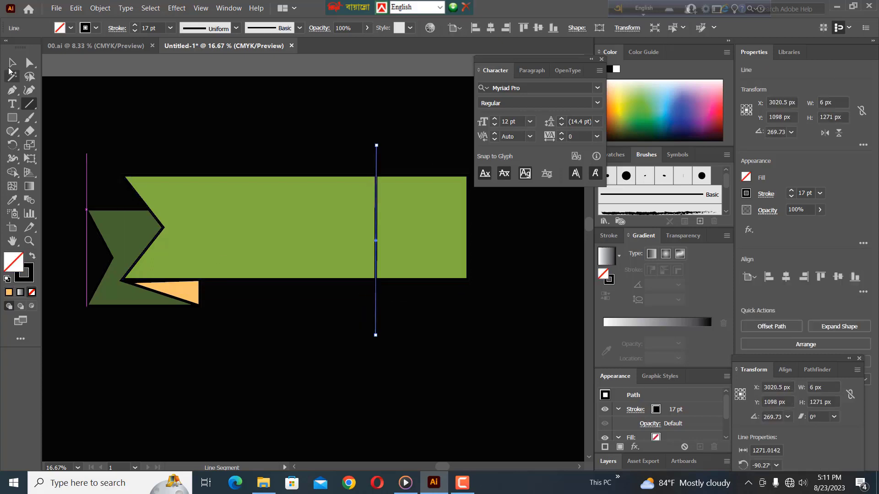
click(11, 64)
drag(359, 271, 392, 304)
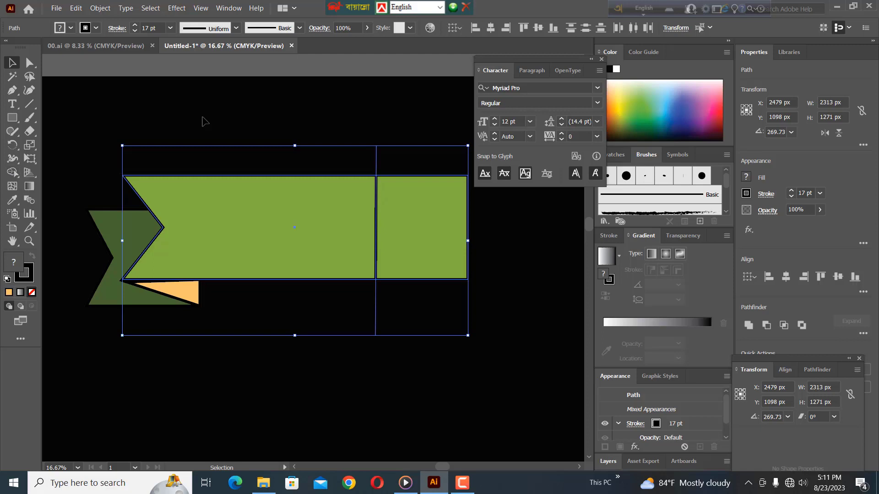
key(a)
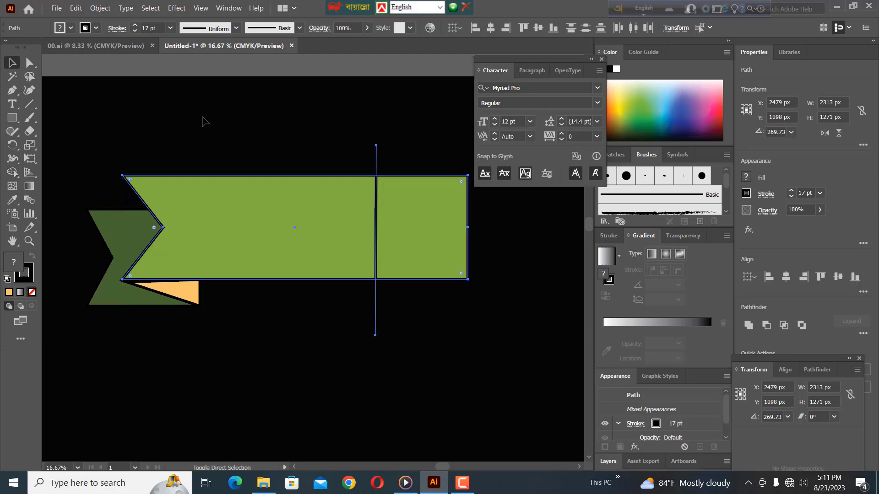
key(ctrl+shift+F9)
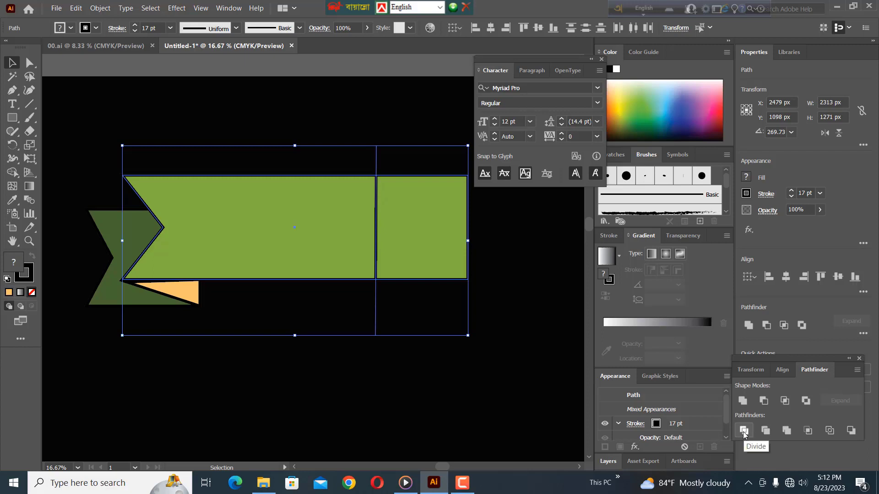
Divide the green banner along the vertical line and ungroup the resulting pieces.
click(744, 431)
right_click(408, 221)
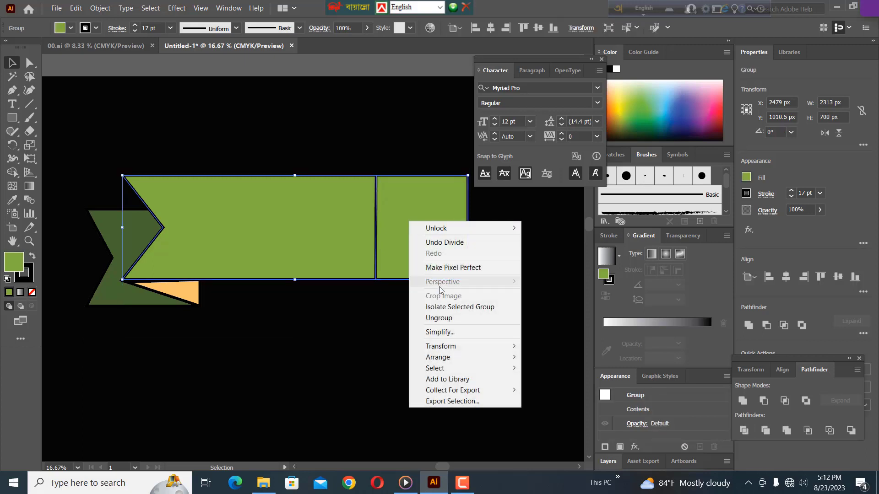
click(441, 318)
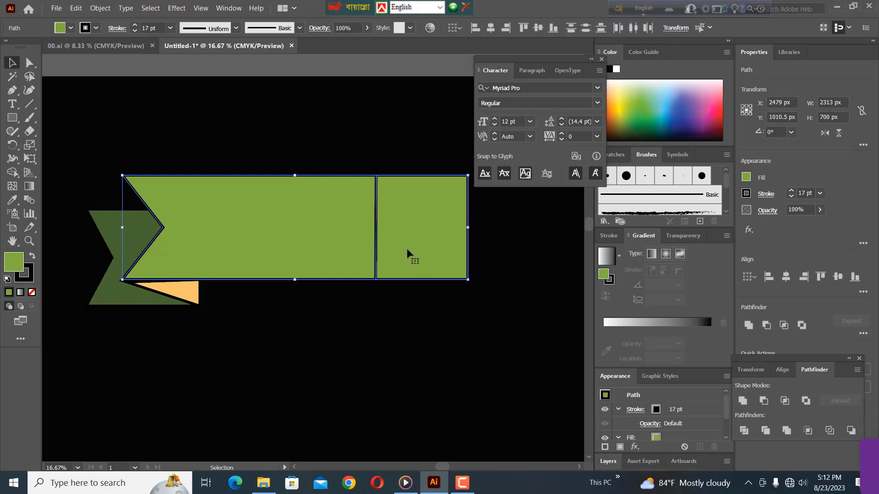
Delete the green rectangle piece to the right of the line.
key(ctrl+shift+a)
double_click(424, 276)
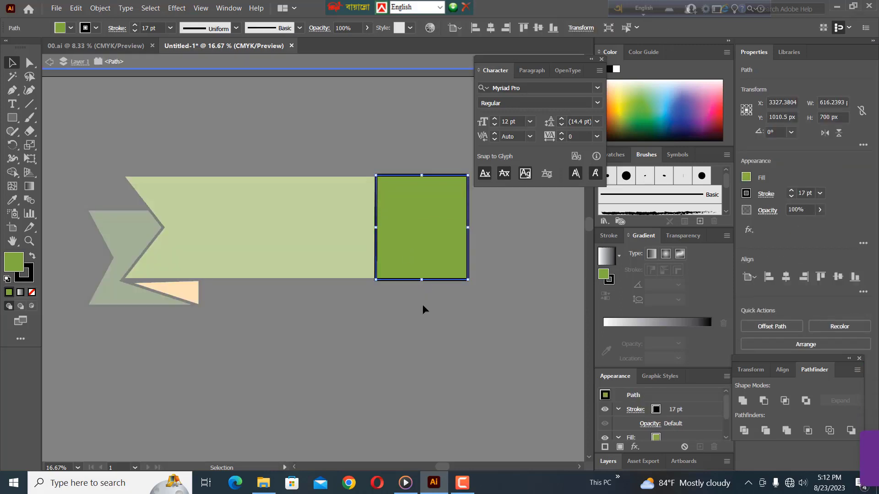
double_click(422, 312)
click(422, 275)
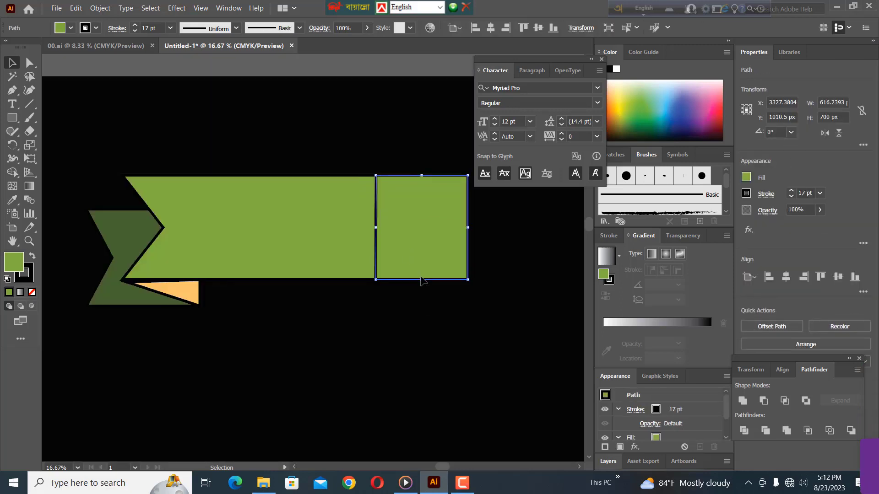
key(Delete)
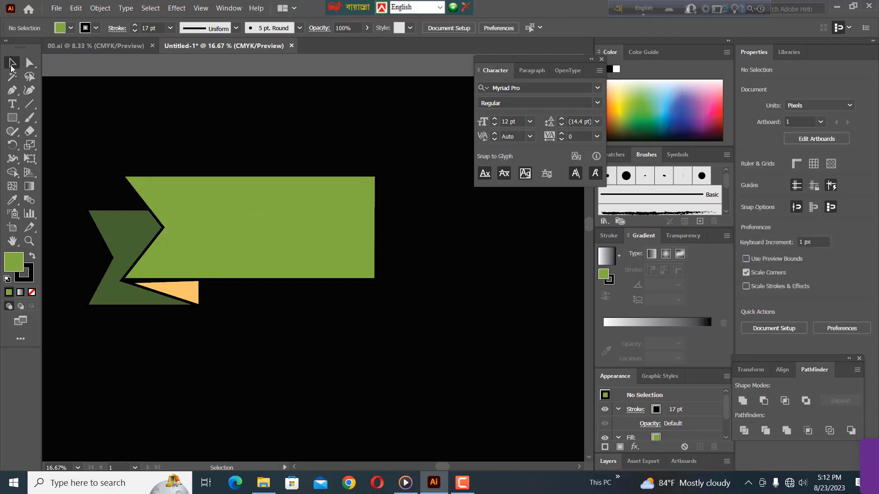
Group all the shortened banner's shapes together.
drag(317, 286, 335, 316)
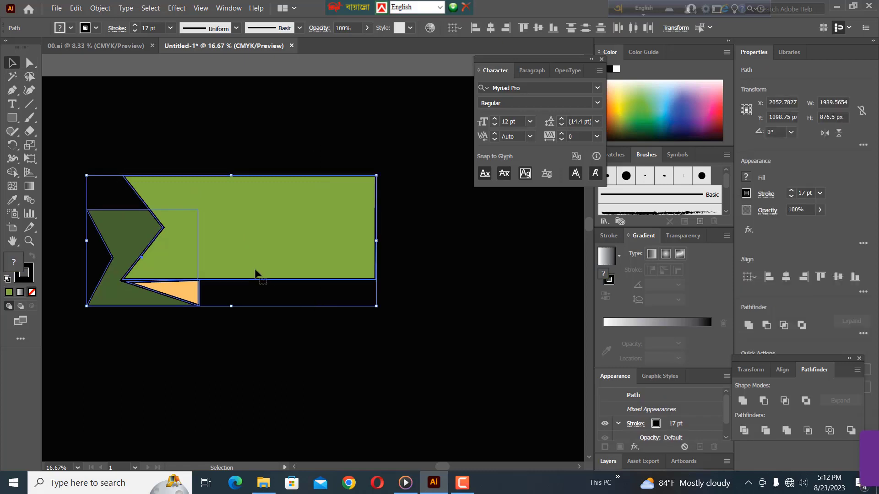
right_click(265, 286)
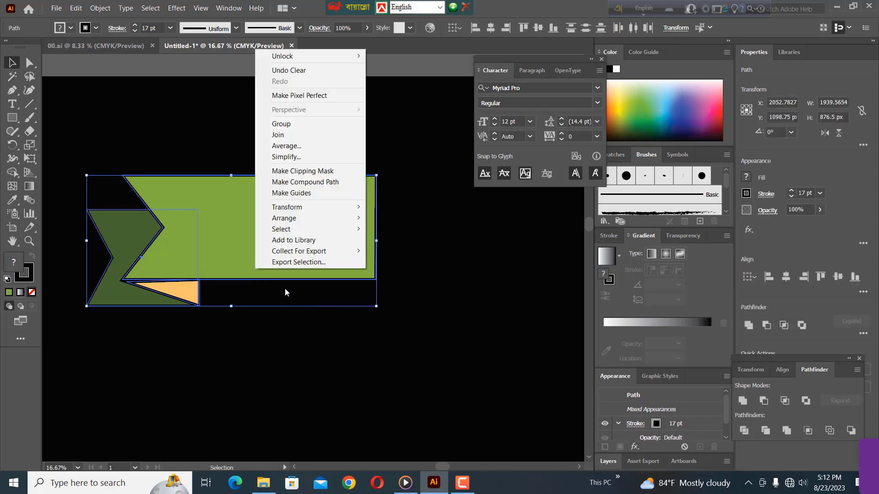
click(289, 125)
Make a vertically reflected copy of the banner and move it to the right.
key(ctrl+minus)
key(ctrl+minus)
key(ctrl+minus)
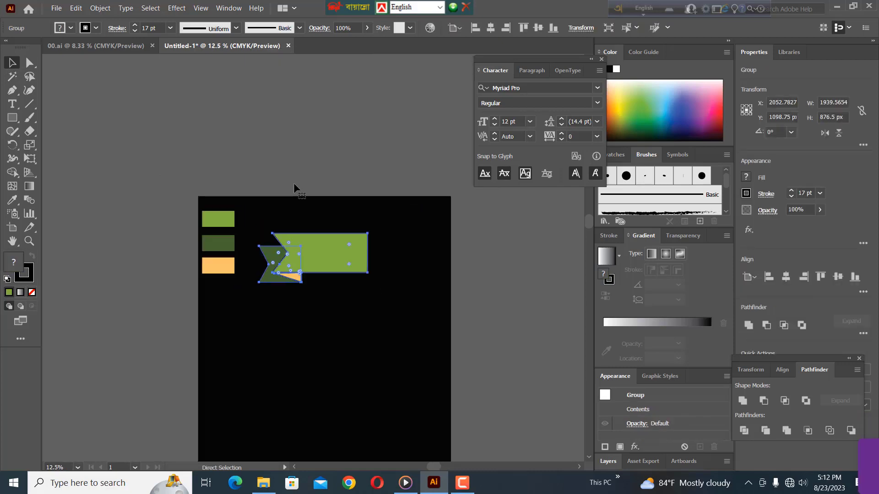
right_click(299, 266)
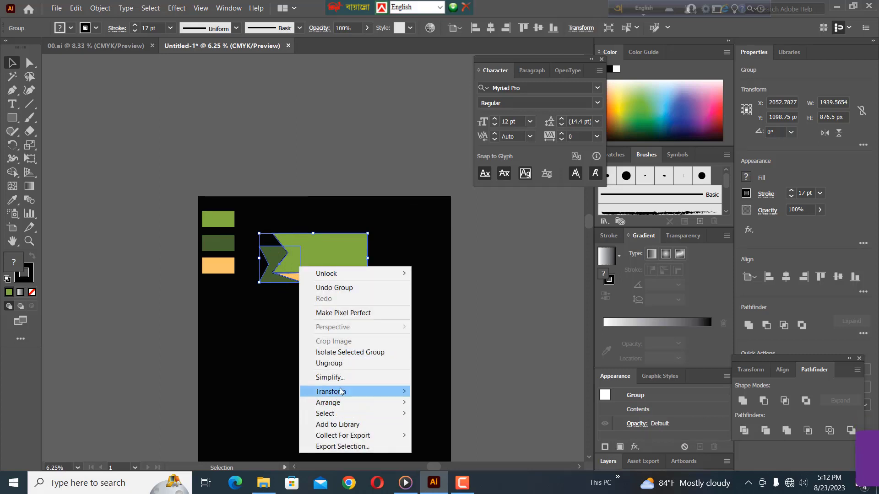
mouse_move(331, 391)
click(446, 428)
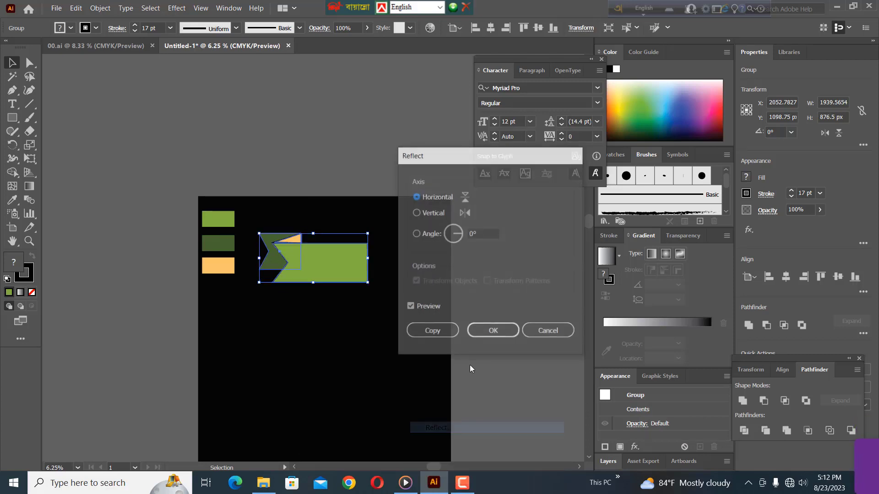
click(420, 213)
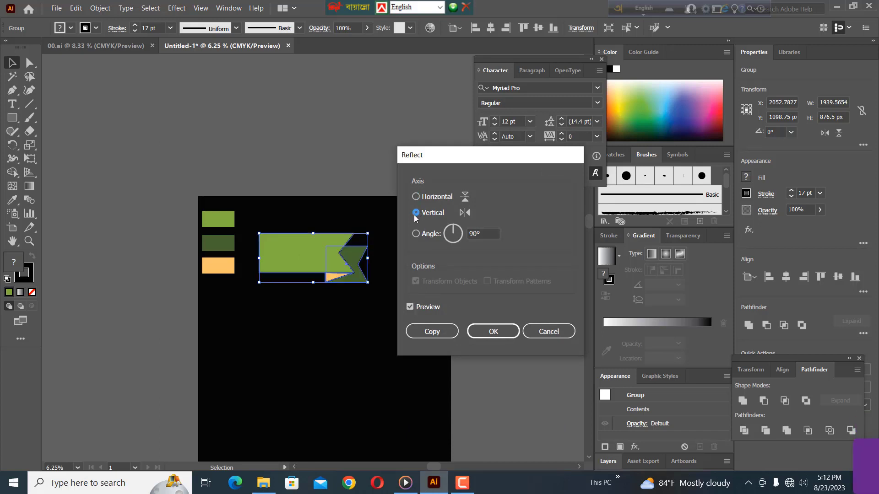
click(431, 332)
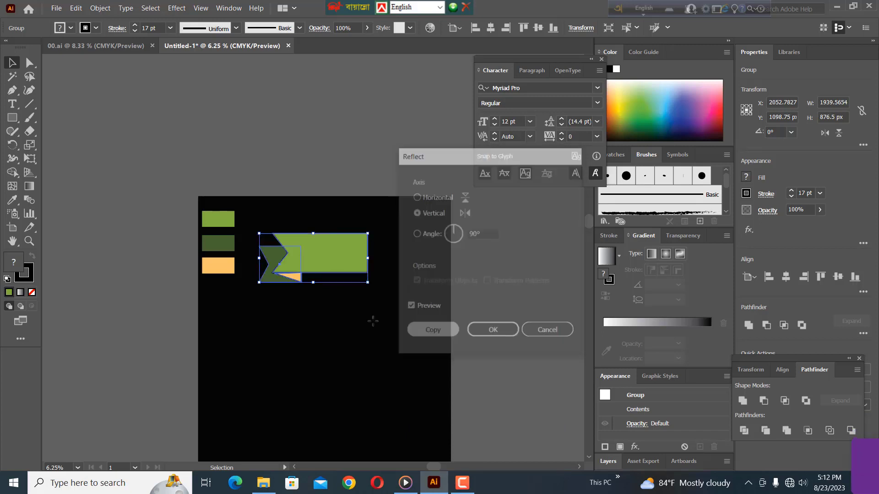
drag(264, 277, 405, 257)
Butt the mirrored half against the original so the two halves line up.
click(338, 329)
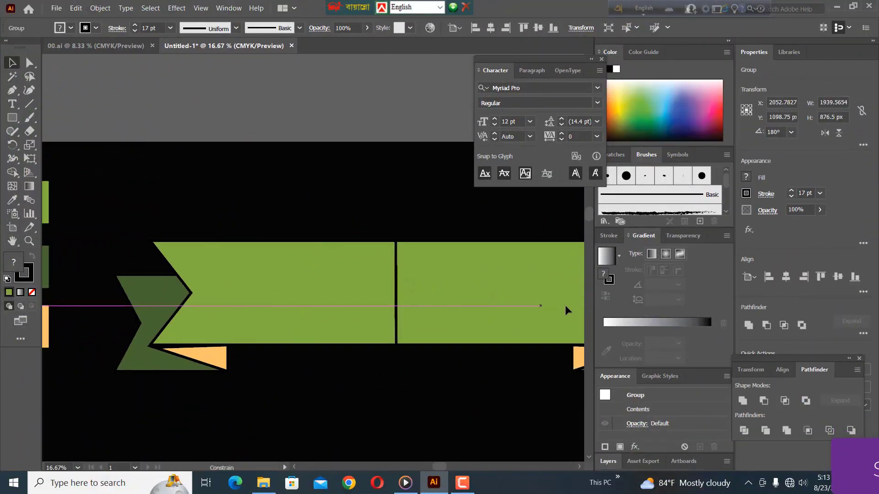
drag(565, 306, 533, 306)
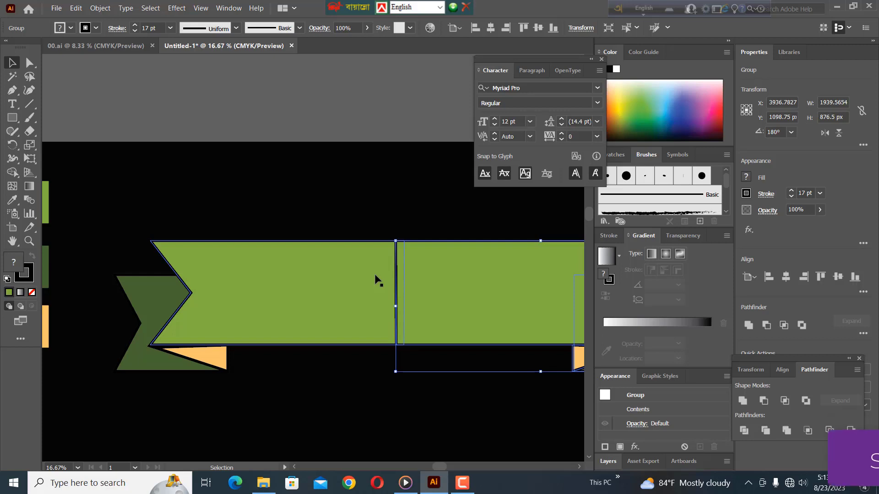
scroll(375, 279, down, 1)
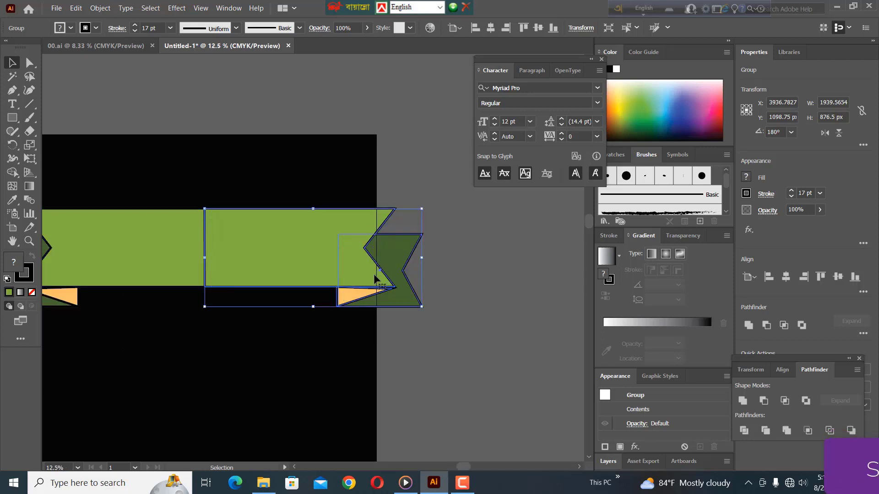
key(ctrl+minus)
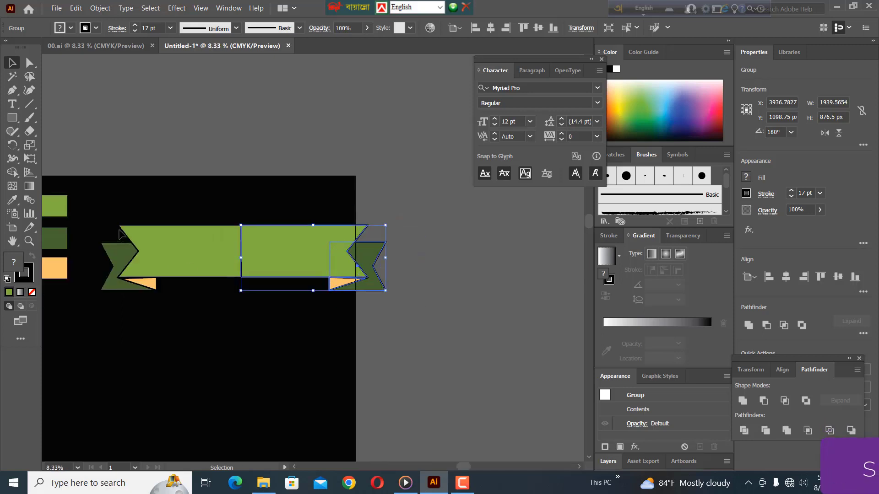
click(214, 220)
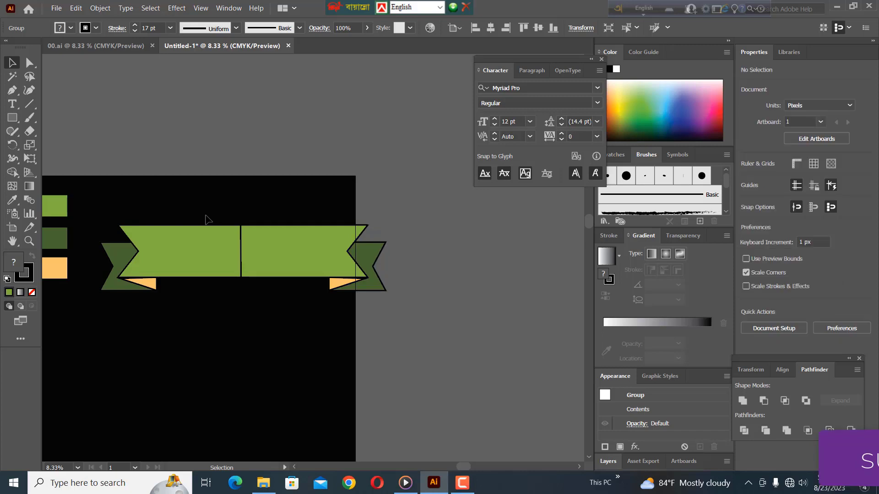
click(232, 285)
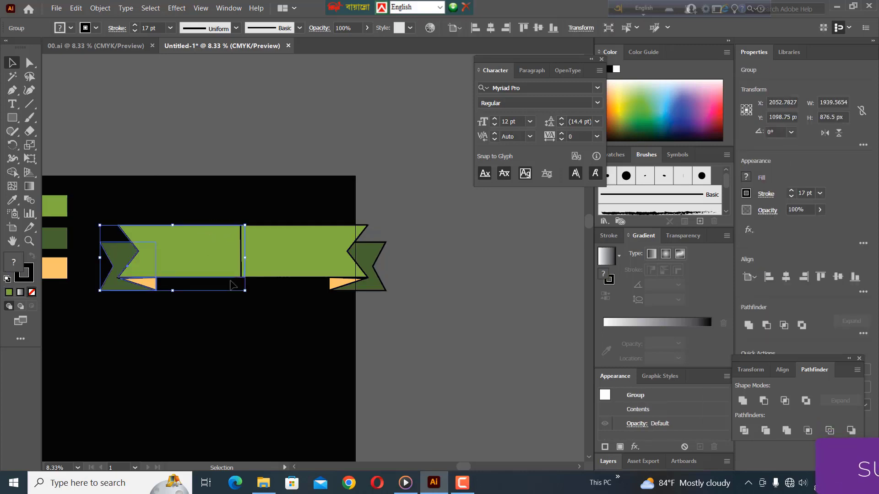
click(288, 277)
click(203, 217)
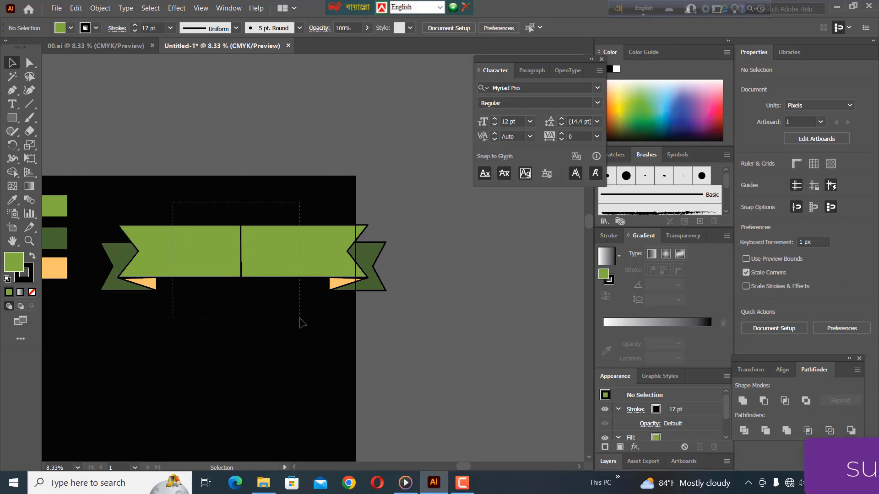
Ungroup both halves and unite the two green rectangles into one band.
drag(322, 326, 341, 327)
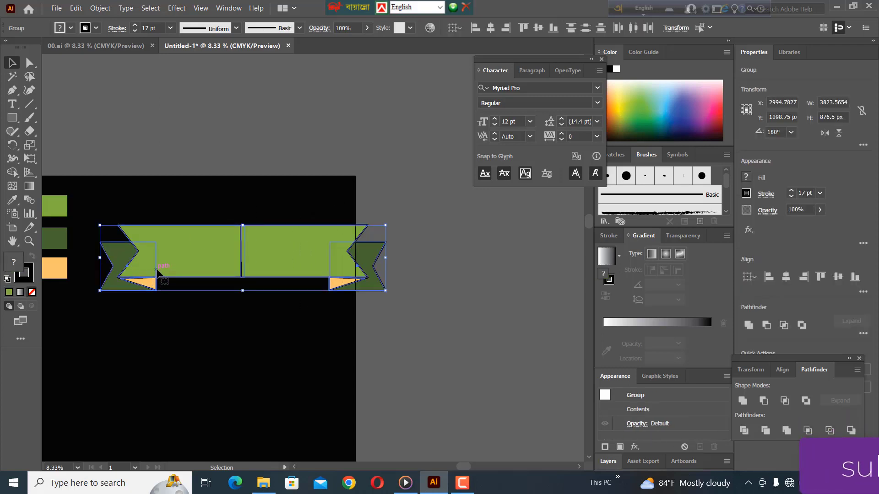
right_click(156, 271)
click(188, 369)
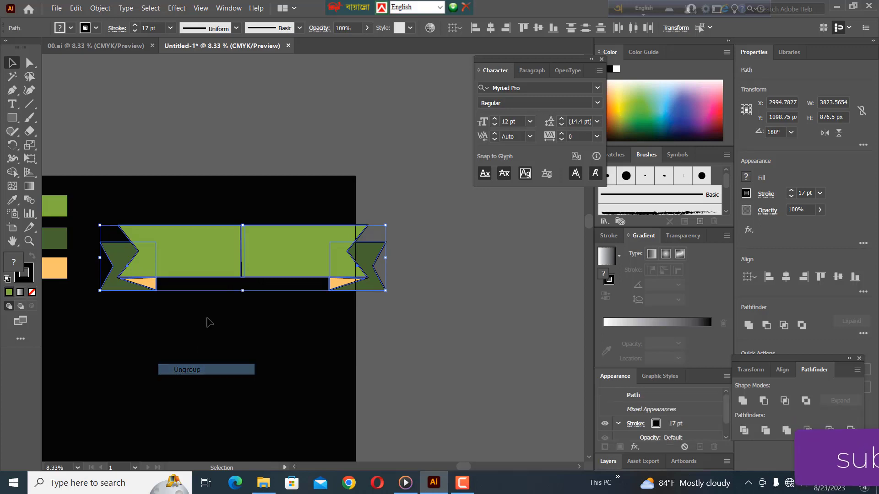
click(183, 262)
shift+click(269, 255)
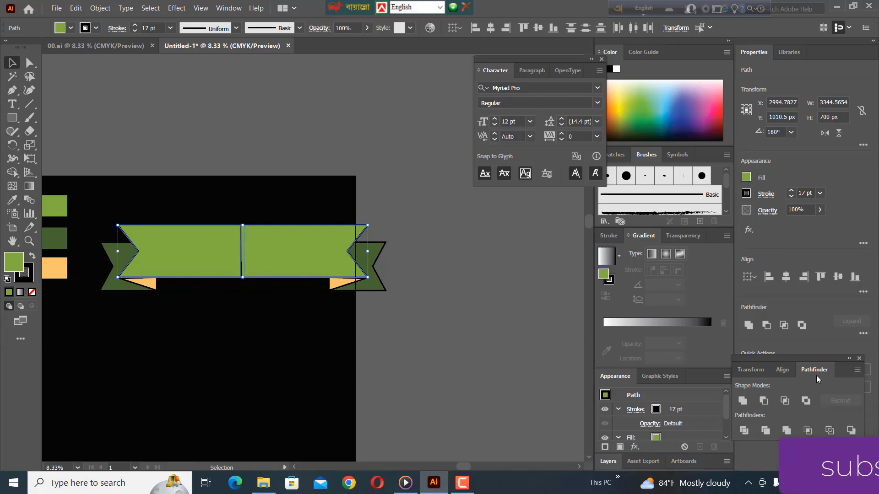
click(745, 403)
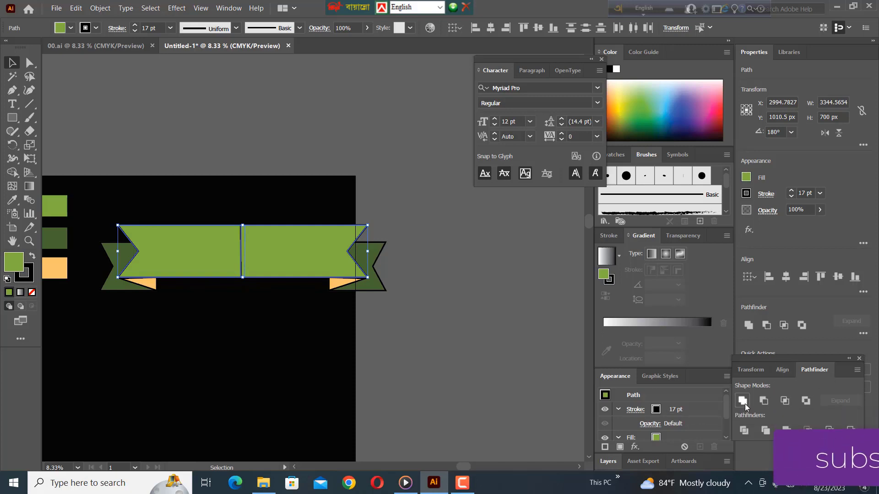
click(144, 219)
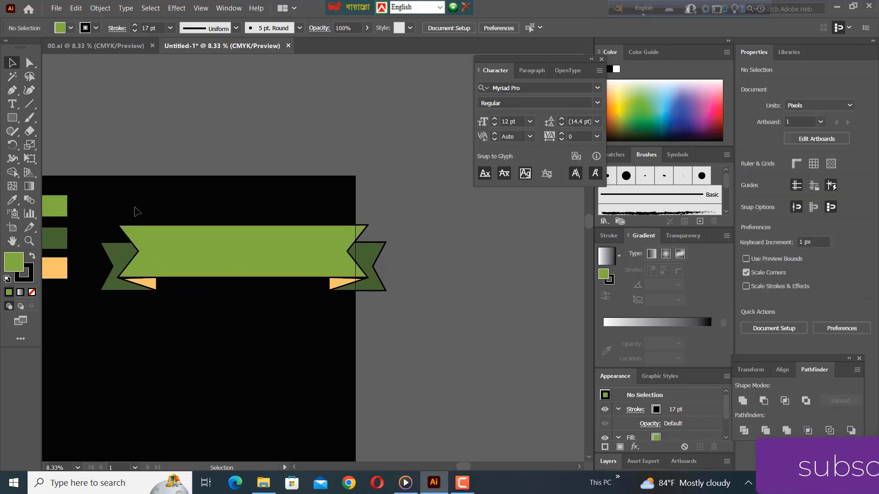
Draw a horizontal line across the banner's top with Width Profile 1.
click(26, 108)
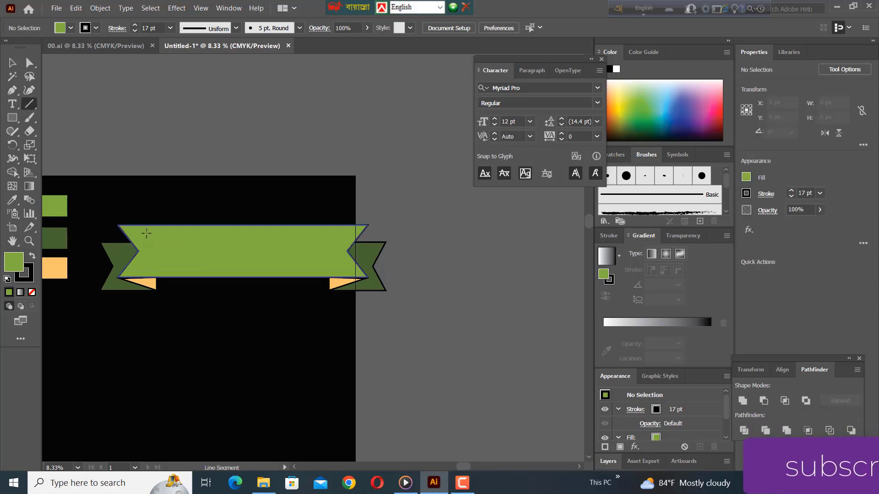
drag(149, 232, 343, 234)
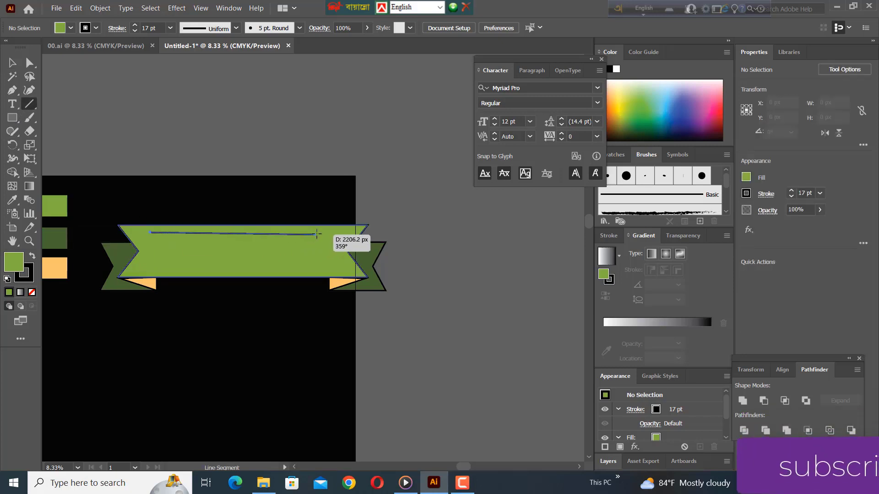
key(shift)
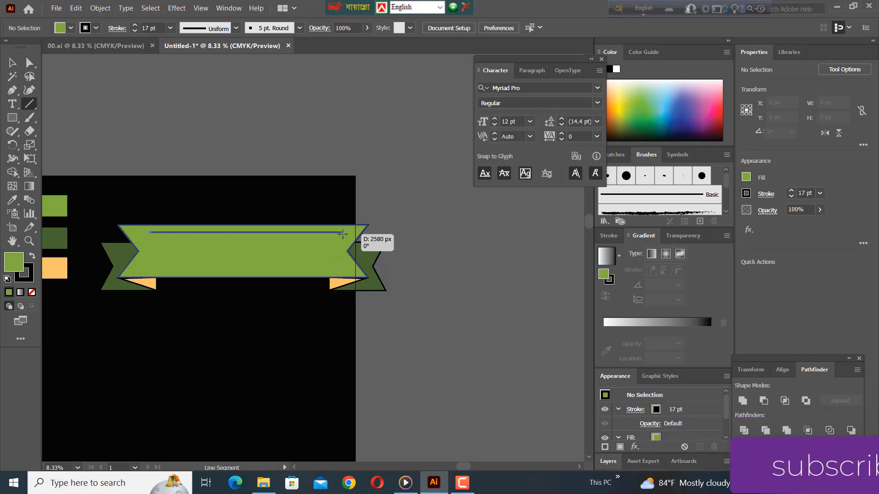
drag(339, 233, 339, 232)
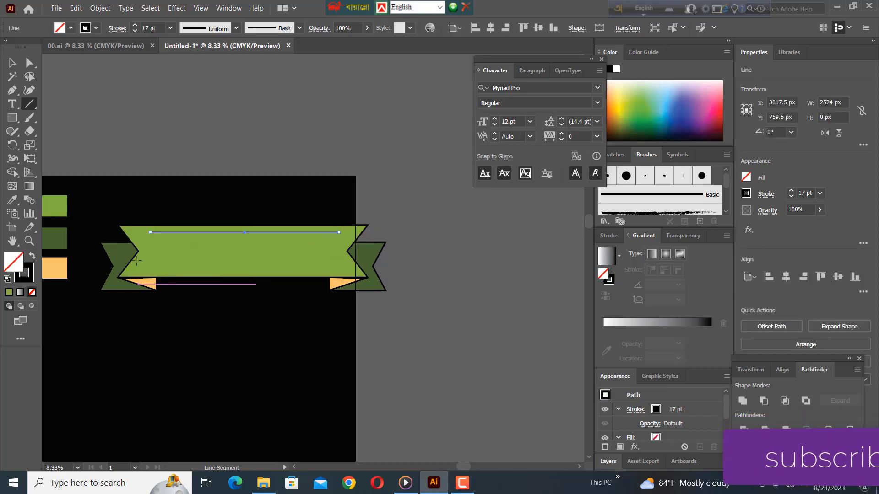
click(222, 32)
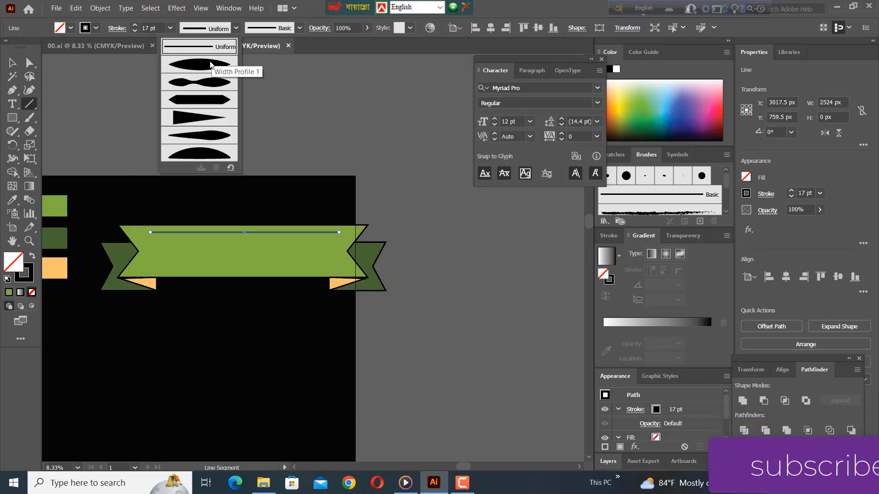
click(187, 70)
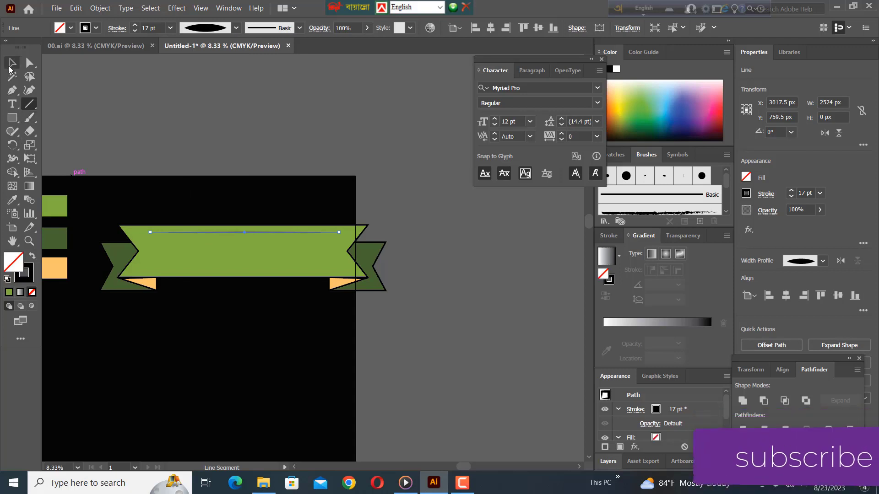
Alt-drag a copy of the line down near the banner's bottom edge.
key(v)
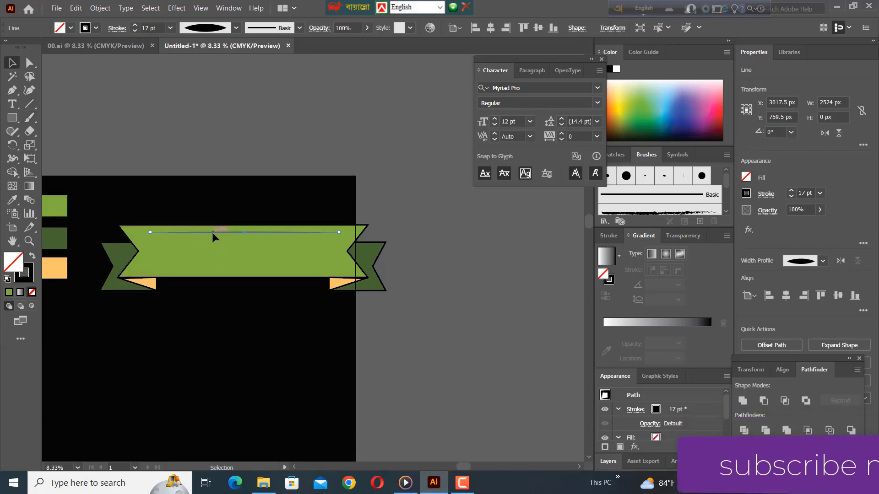
drag(213, 232, 210, 274)
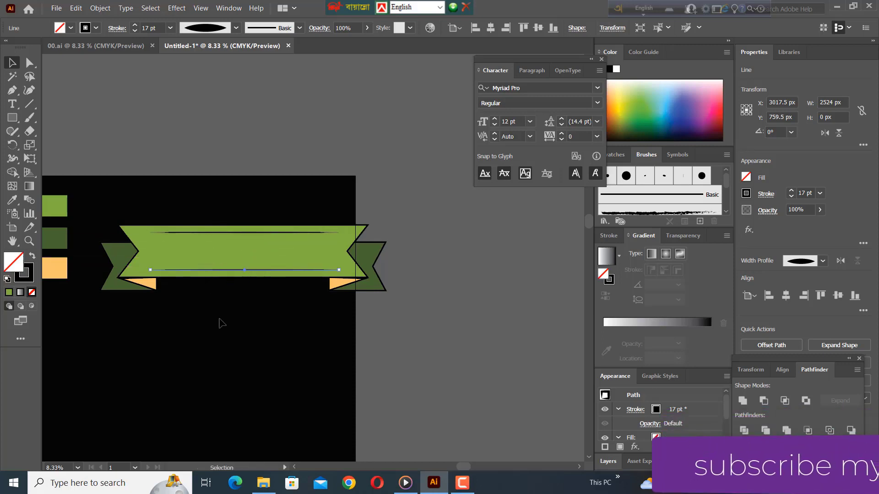
drag(222, 324, 222, 321)
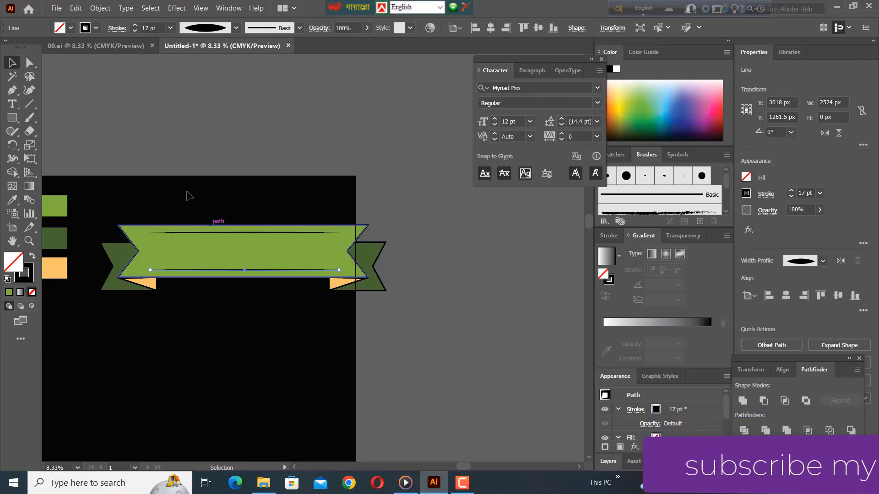
Duplicate the banner below the original and apply a 50% Arc warp.
click(172, 141)
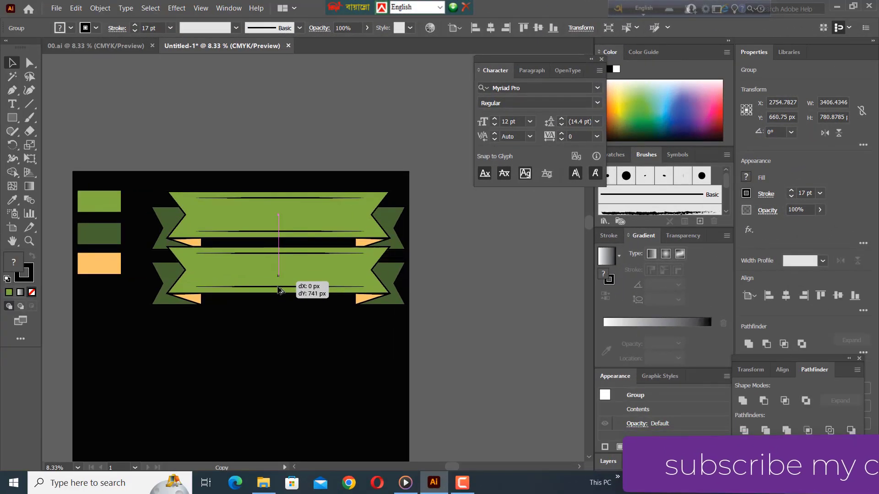
drag(280, 281, 280, 310)
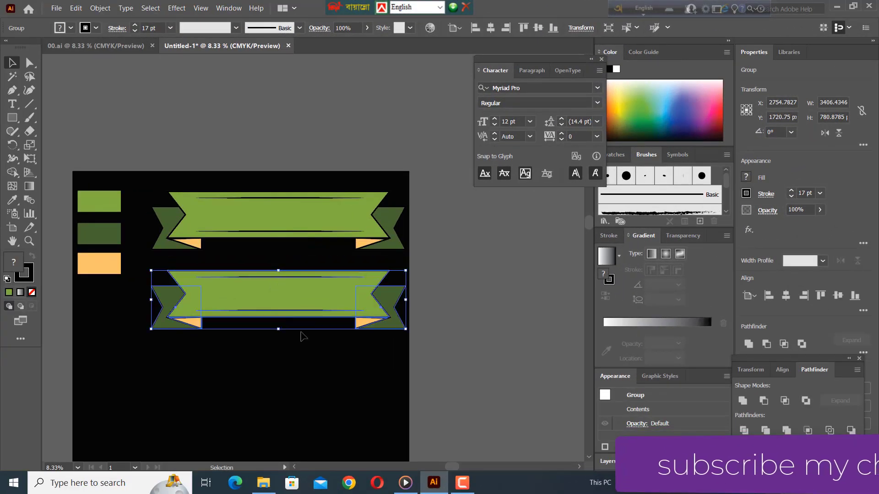
click(177, 7)
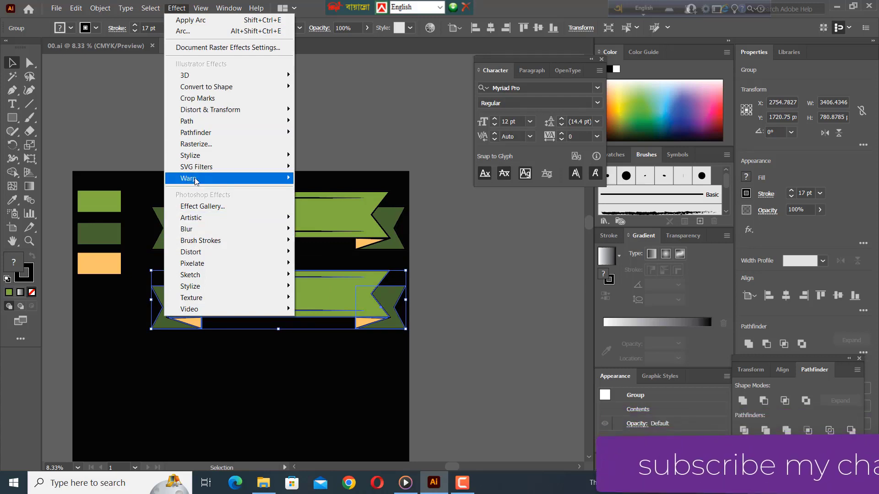
mouse_move(188, 178)
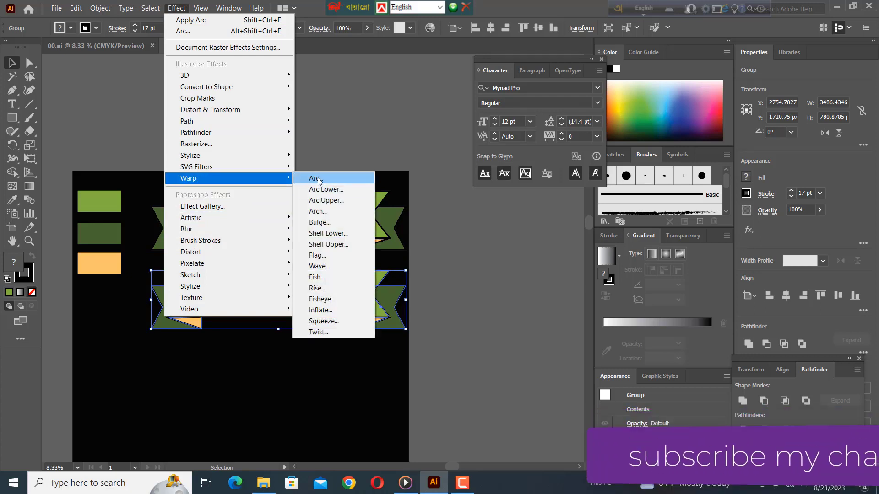
click(316, 178)
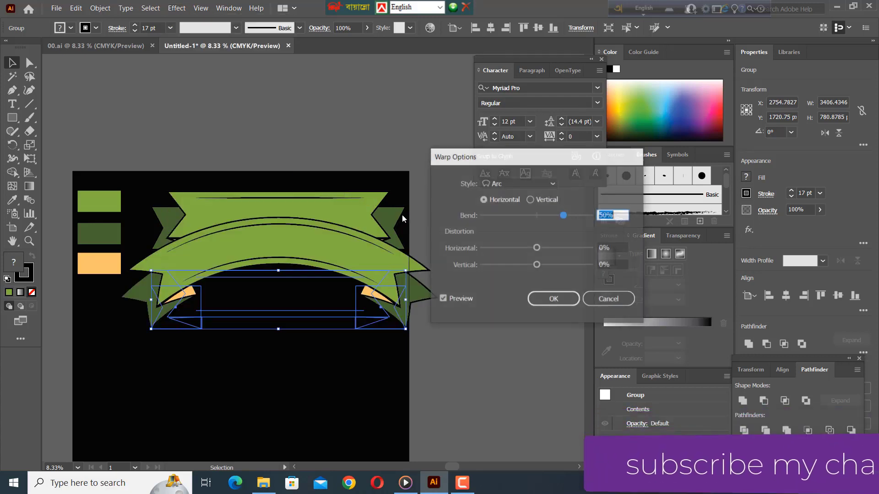
click(534, 305)
Shrink the arched copy and position it just under the first banner.
drag(338, 289, 340, 314)
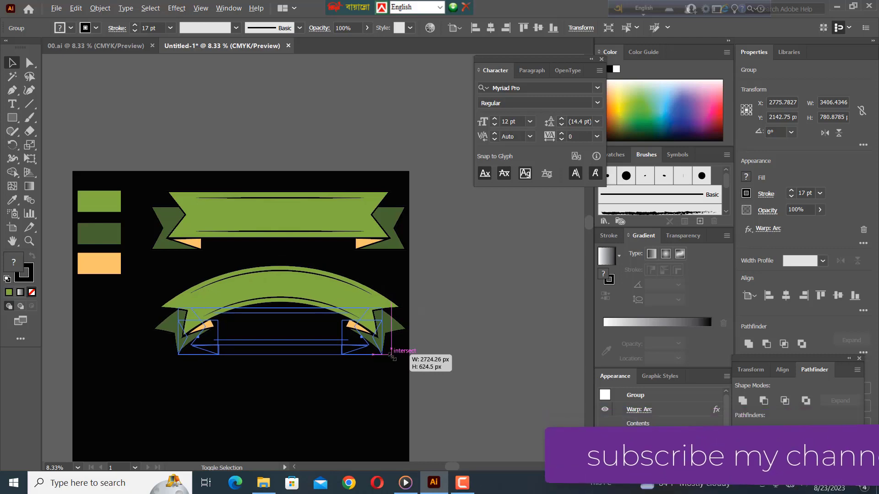
drag(407, 360, 382, 354)
drag(284, 297, 284, 285)
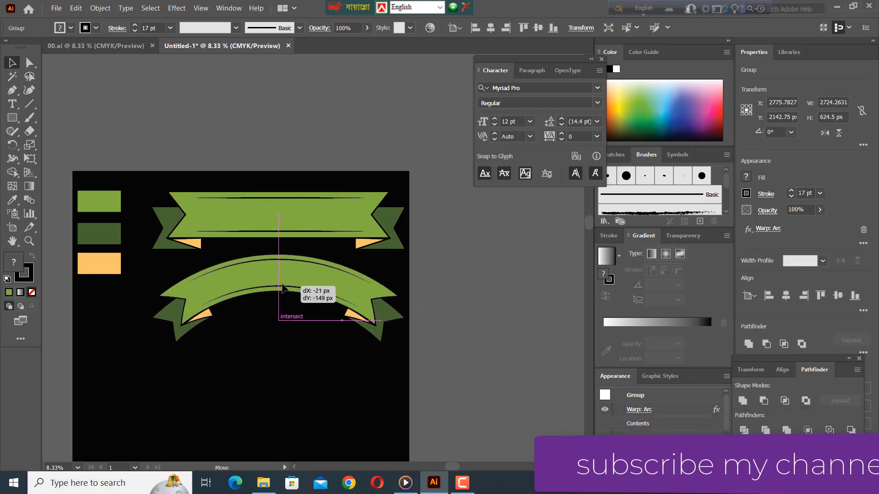
click(433, 340)
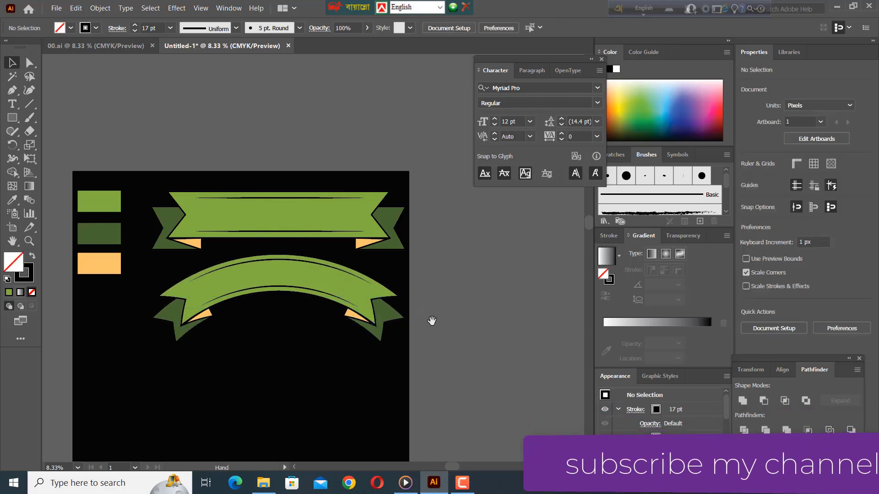
drag(432, 321, 457, 209)
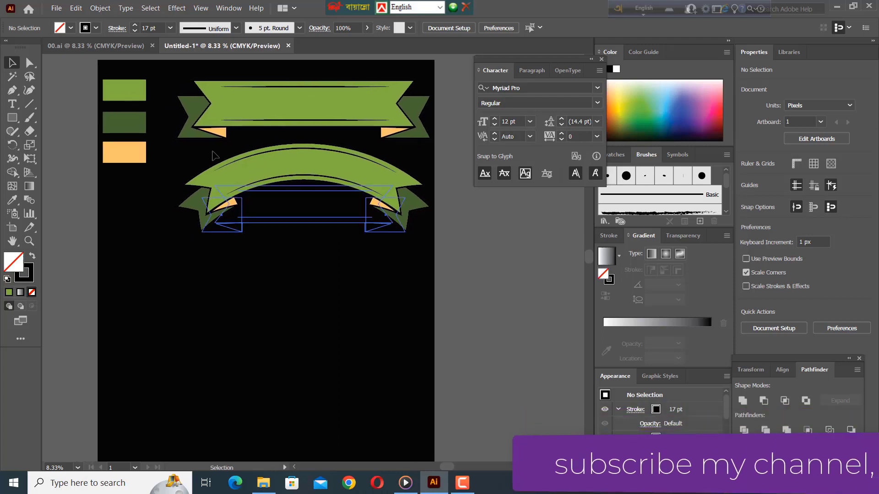
click(103, 46)
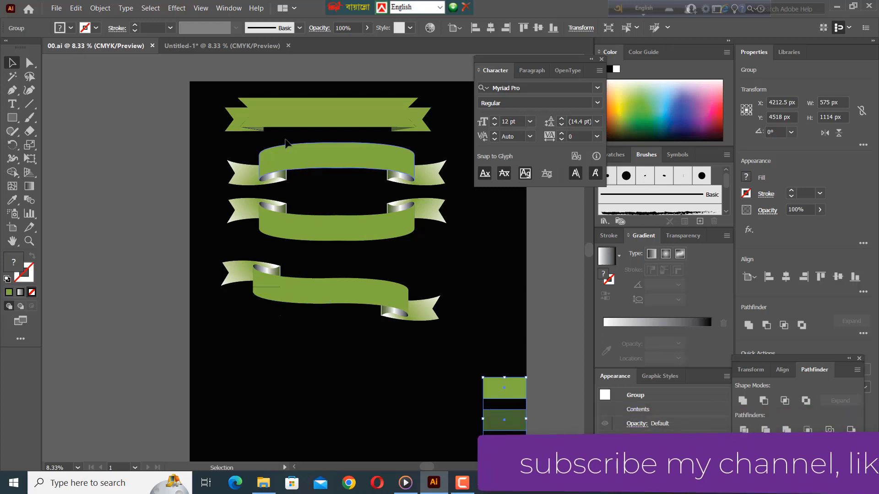
click(204, 47)
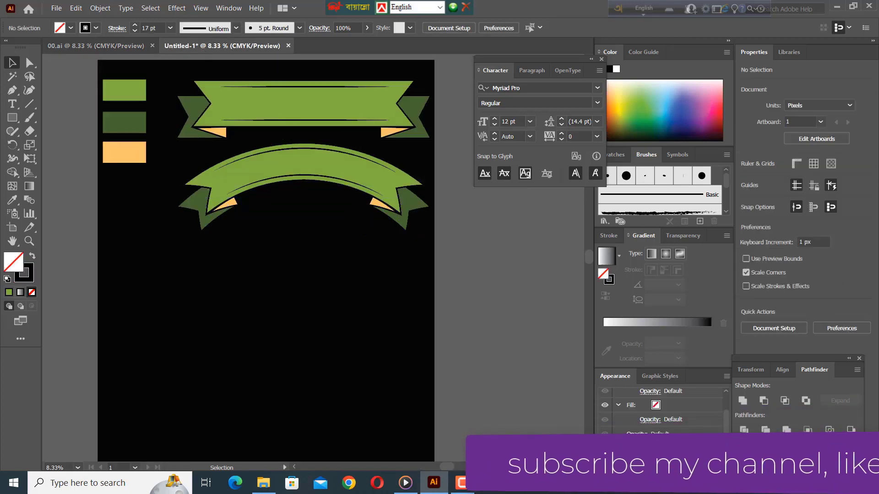
Pen-draw a curved dome path below the arched banner with smooth end anchors.
click(13, 91)
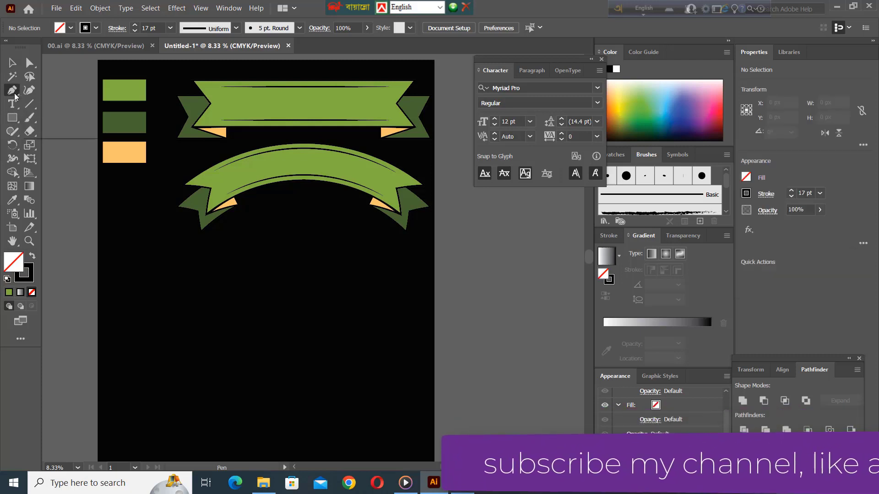
click(148, 310)
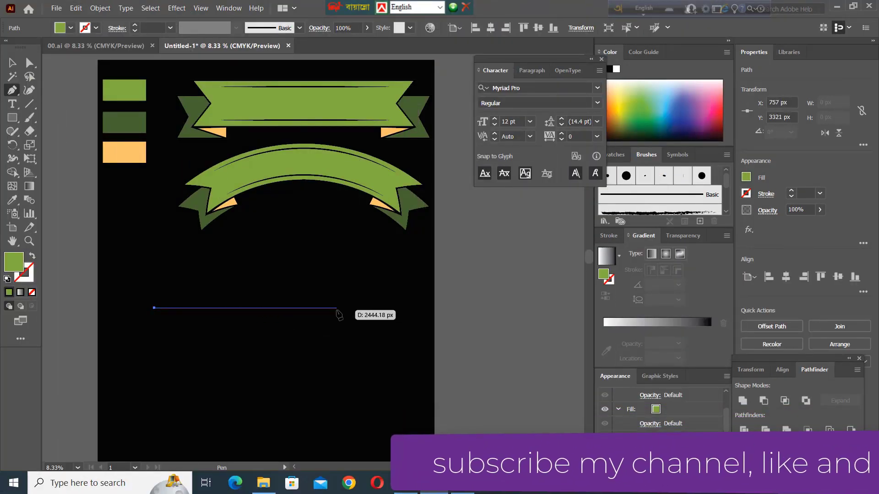
click(337, 308)
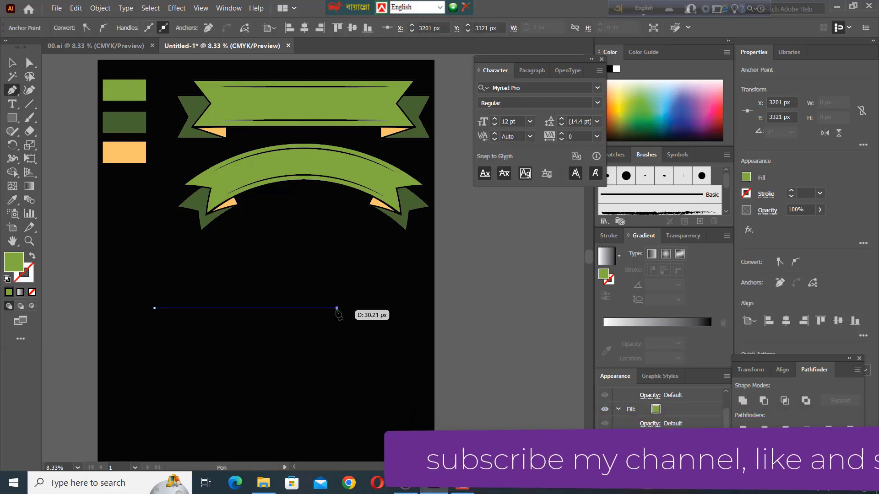
click(104, 30)
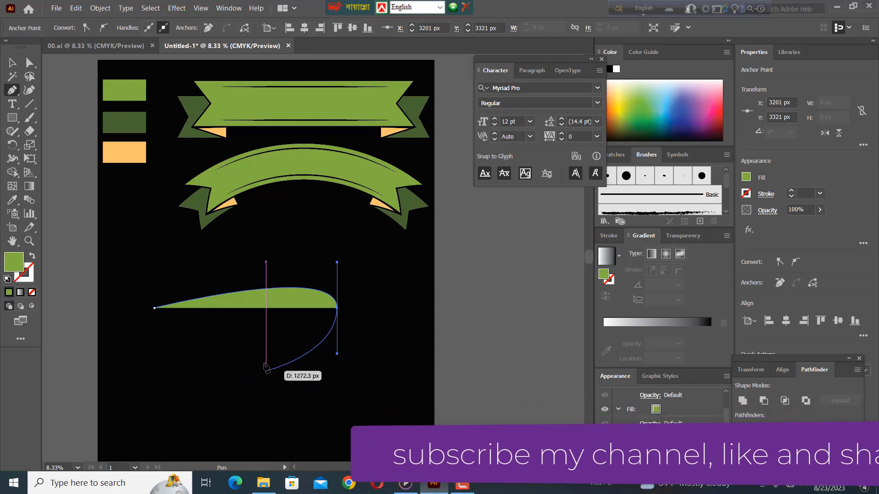
click(12, 63)
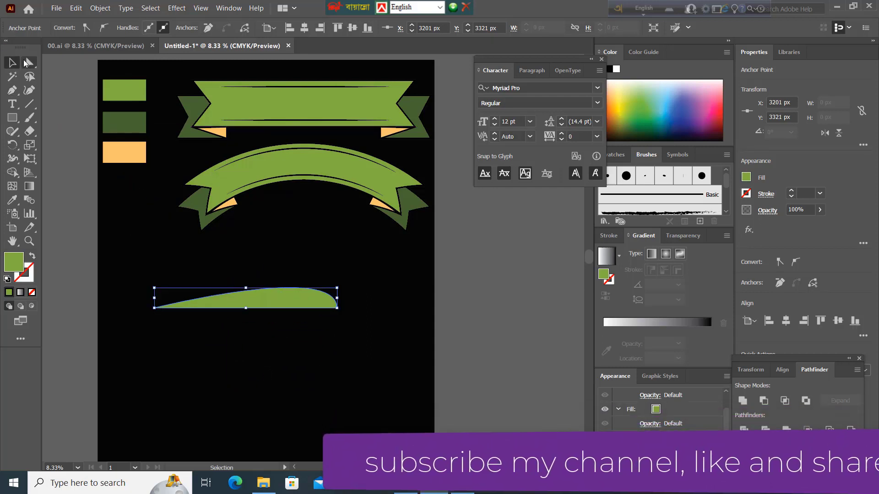
click(28, 63)
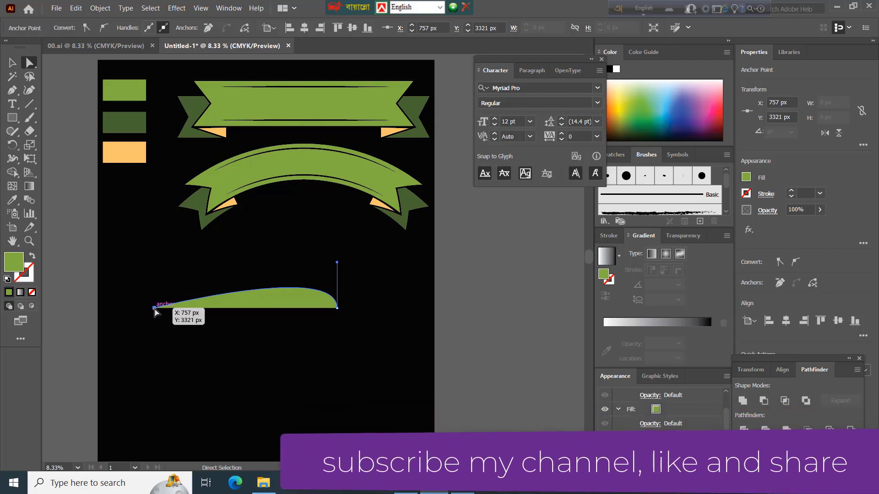
click(104, 28)
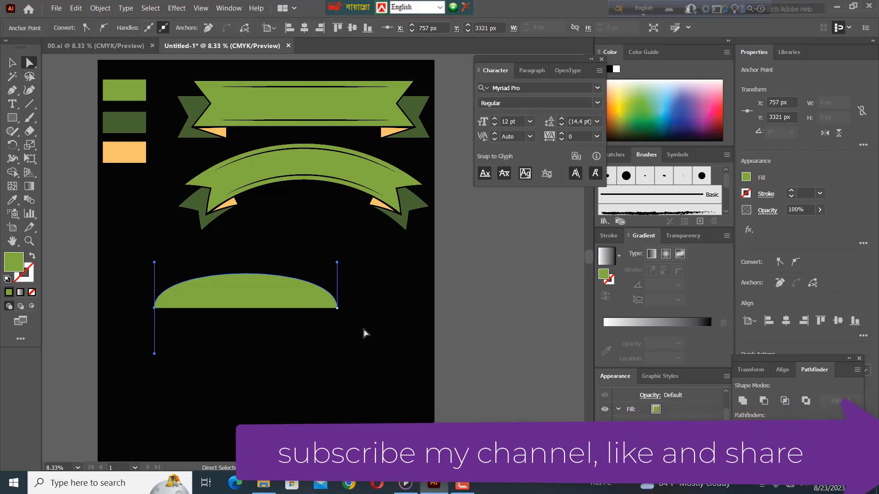
Flatten the arch, duplicate it below, and join the two arcs into a closed band.
key(v)
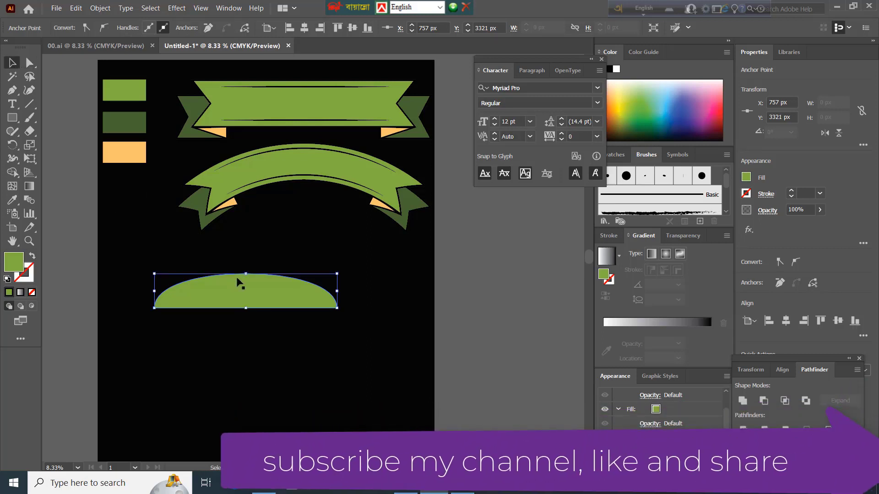
drag(246, 274, 244, 294)
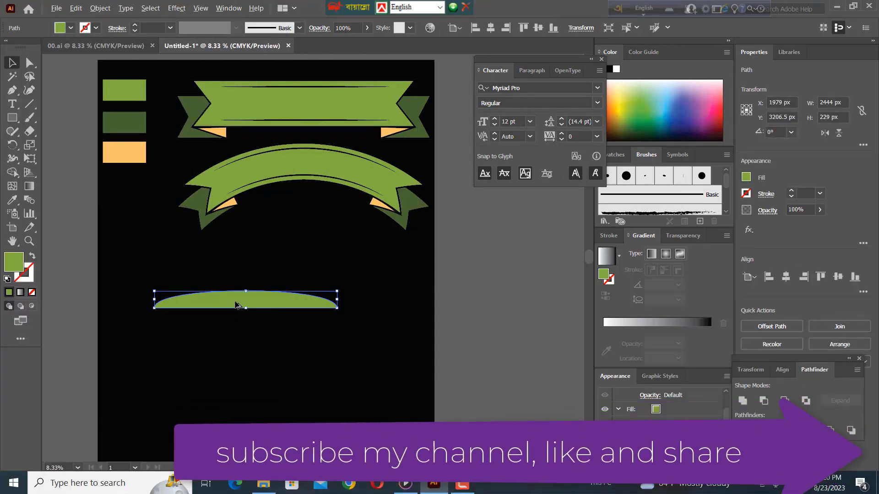
drag(235, 309, 236, 324)
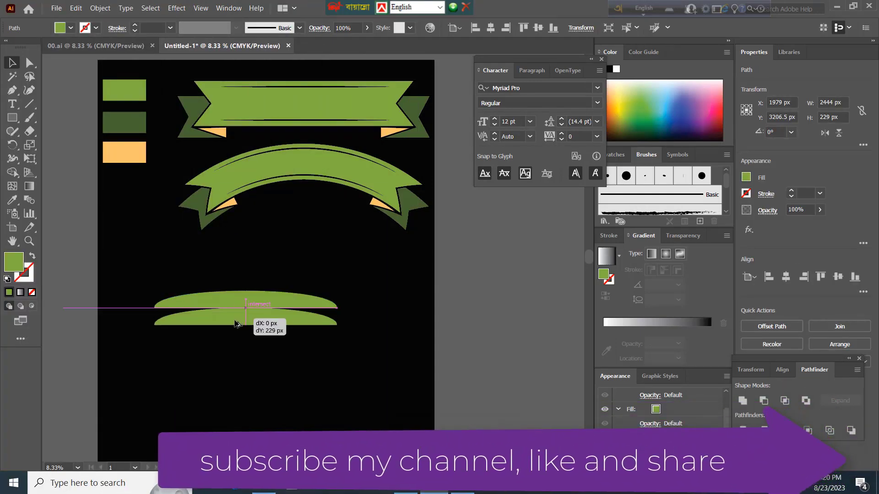
drag(235, 324, 232, 339)
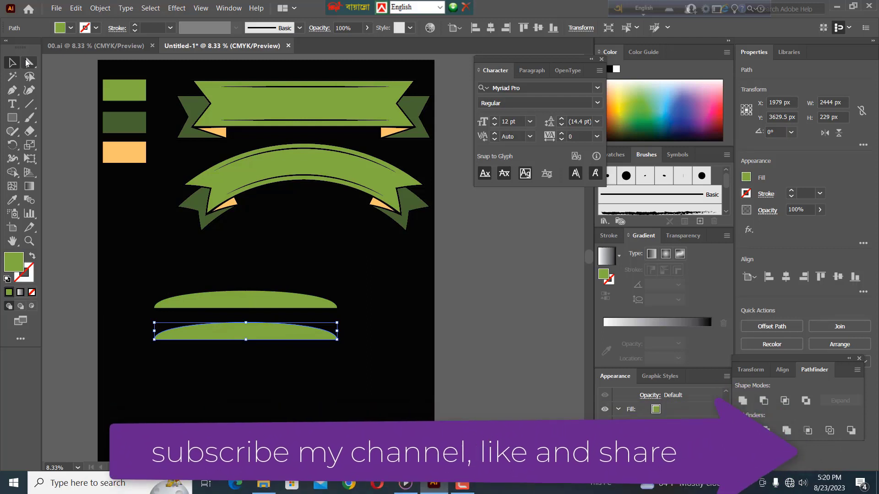
click(27, 63)
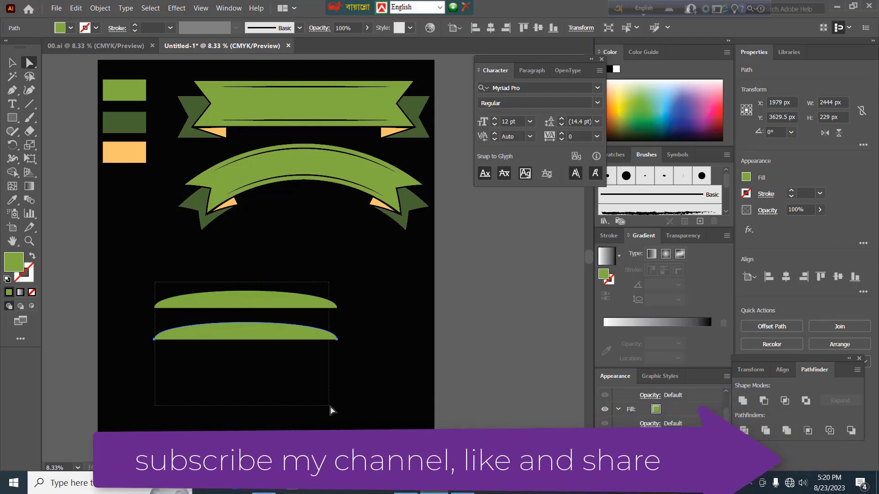
drag(330, 410, 331, 409)
drag(271, 324, 272, 318)
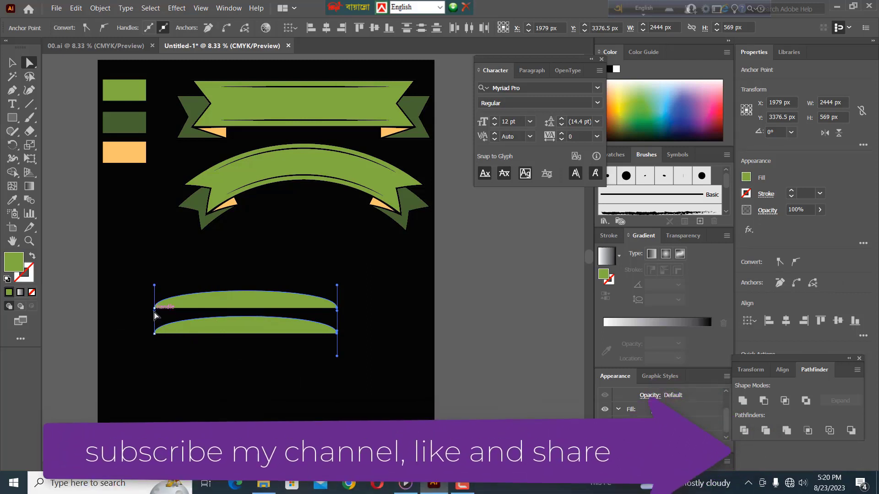
right_click(155, 311)
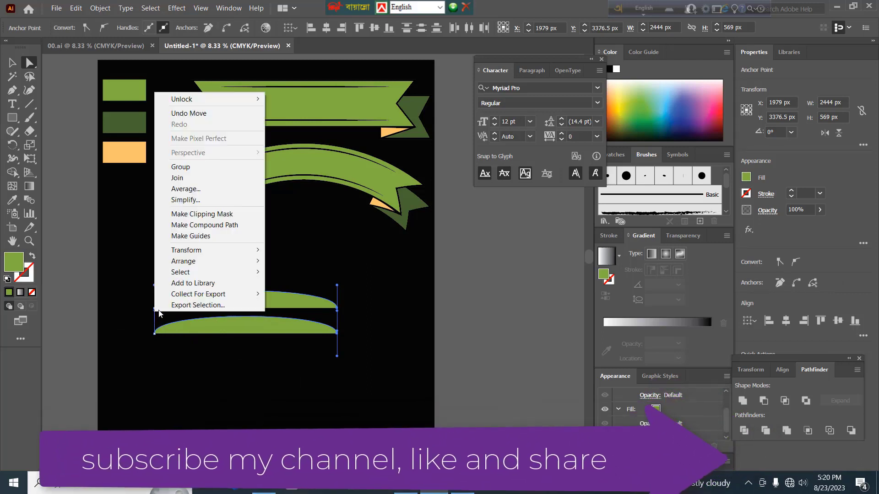
click(180, 178)
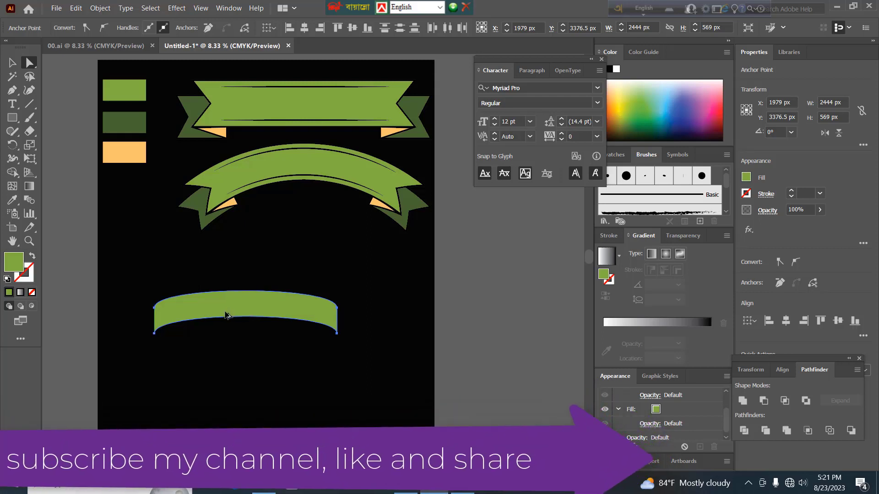
Duplicate the band 184 px lower and unite the stacked pieces into one shape.
drag(226, 315, 229, 325)
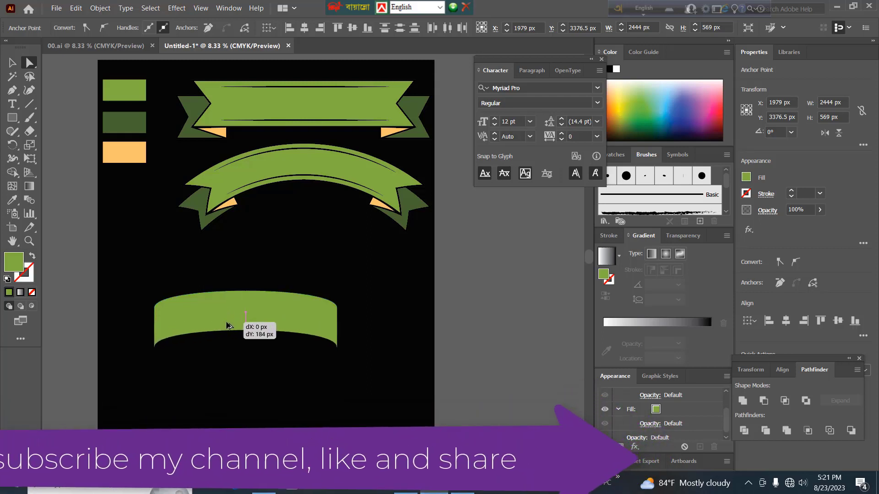
drag(229, 325, 229, 325)
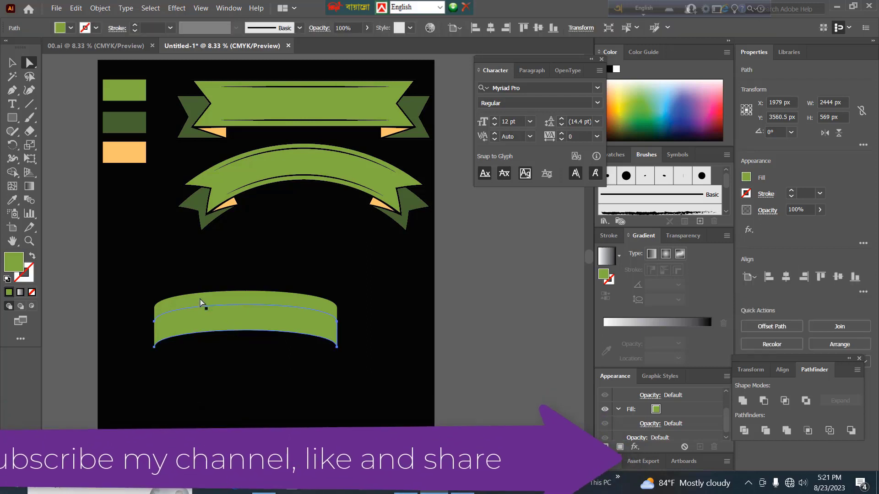
shift+click(229, 298)
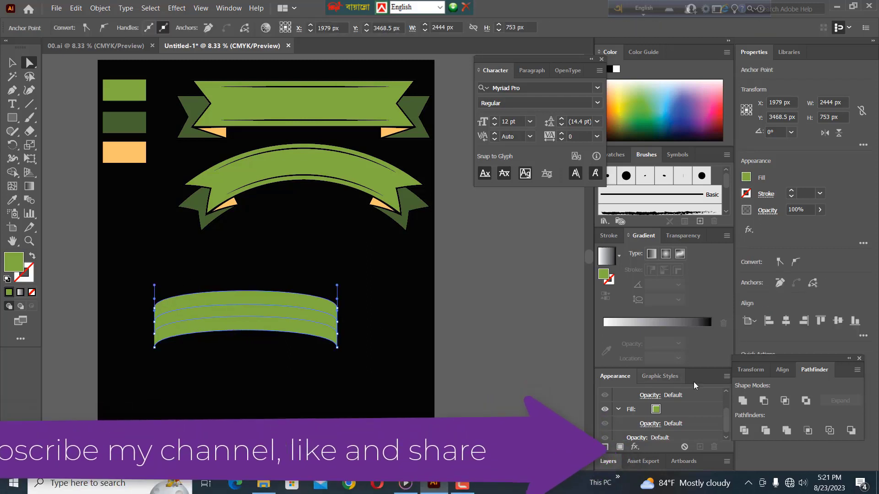
click(743, 401)
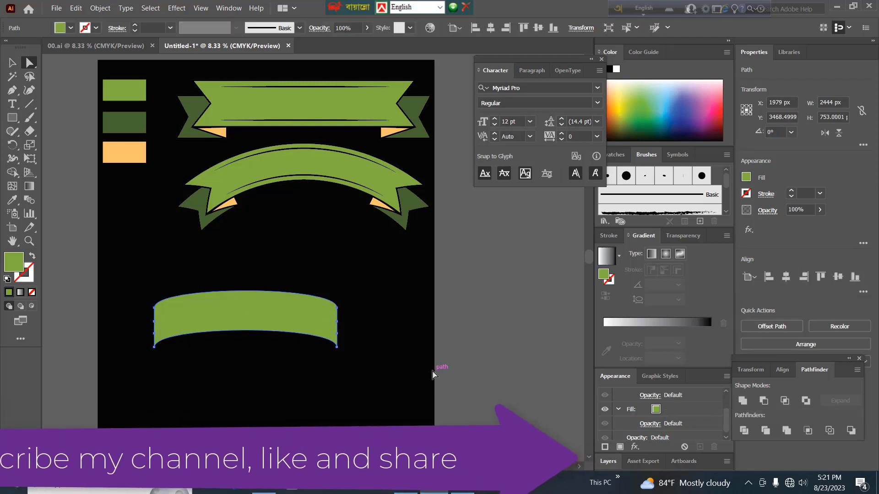
drag(426, 360, 435, 335)
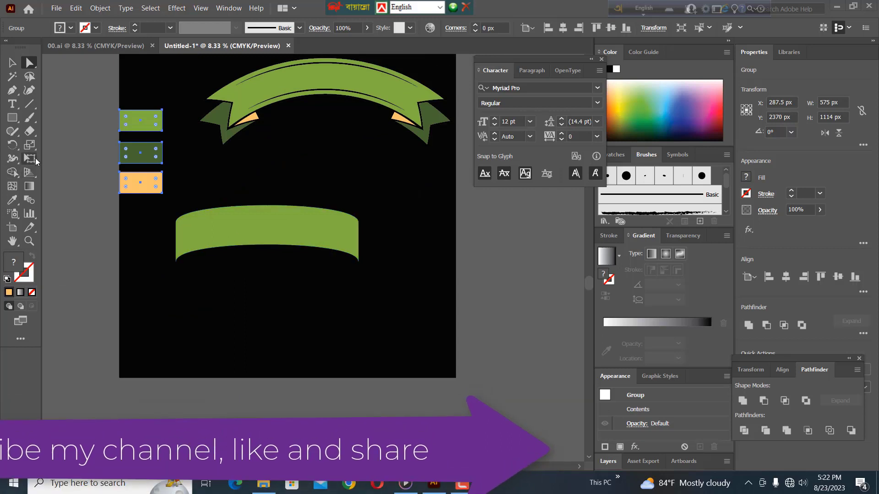
Draw a peach rectangle at the band's right end and resize it to 410 px tall.
click(12, 118)
click(47, 118)
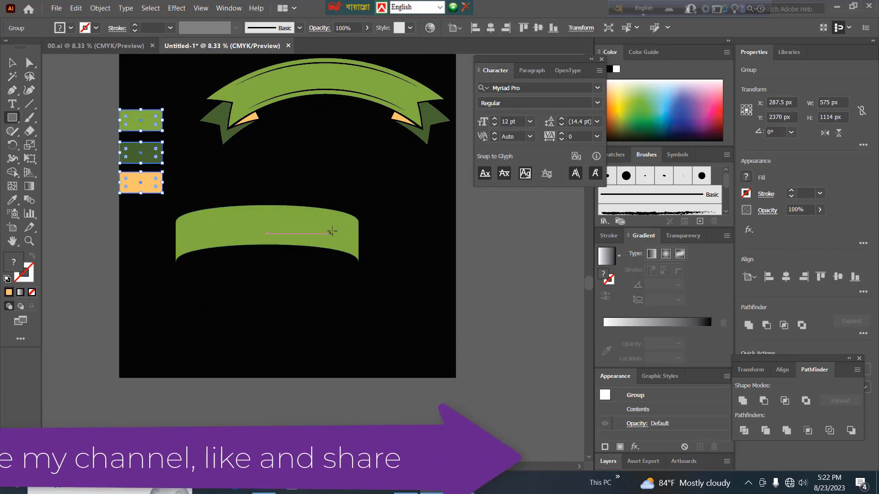
drag(336, 231, 358, 276)
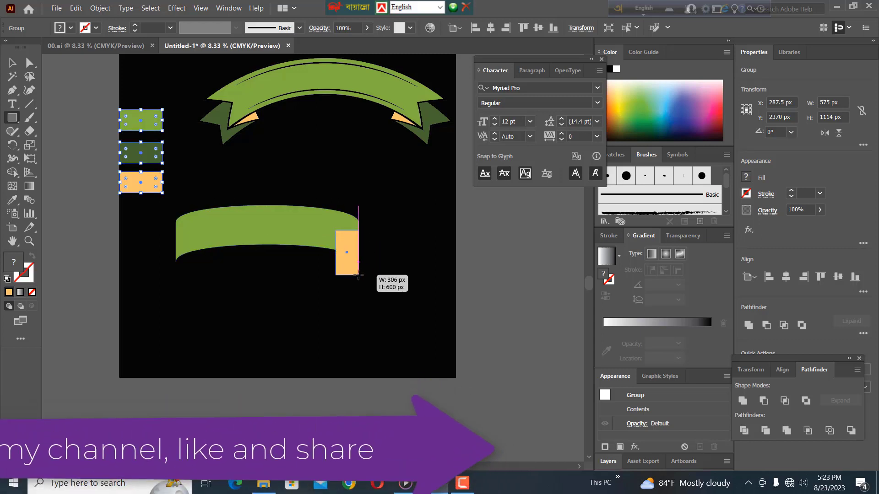
drag(359, 275, 358, 275)
key(ctrl+plus)
key(ctrl+plus)
key(ctrl+plus)
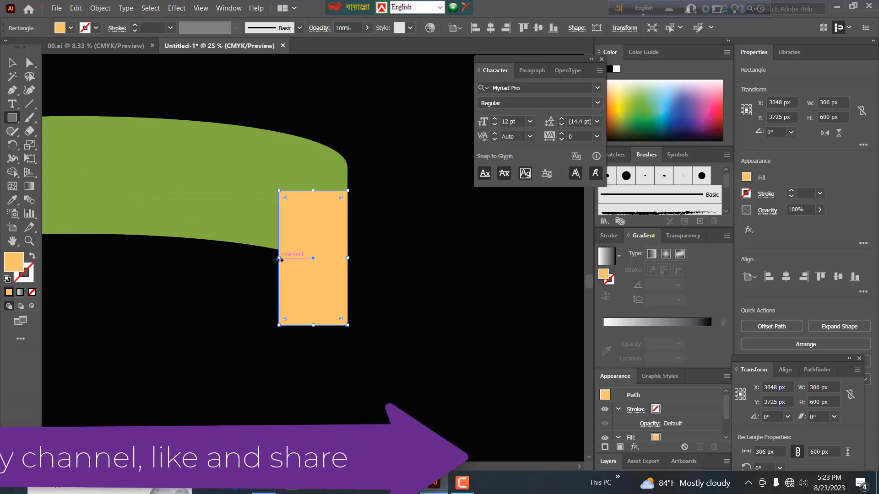
drag(278, 260, 261, 259)
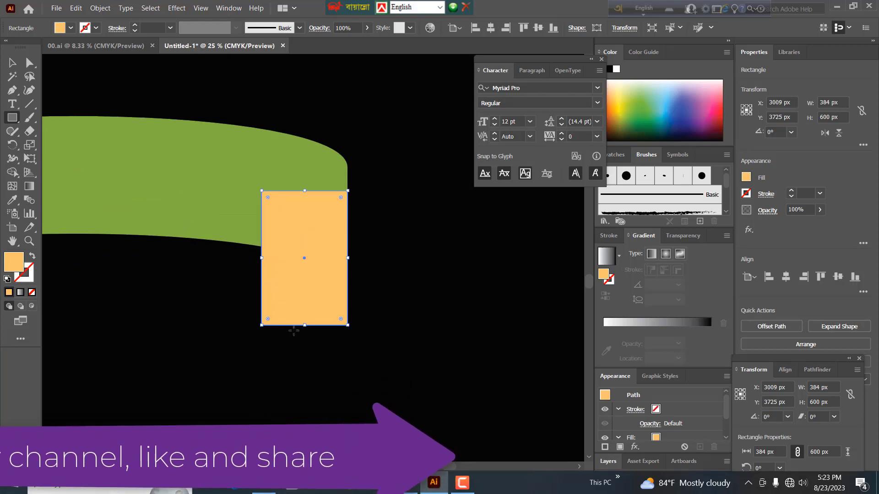
drag(304, 325, 306, 308)
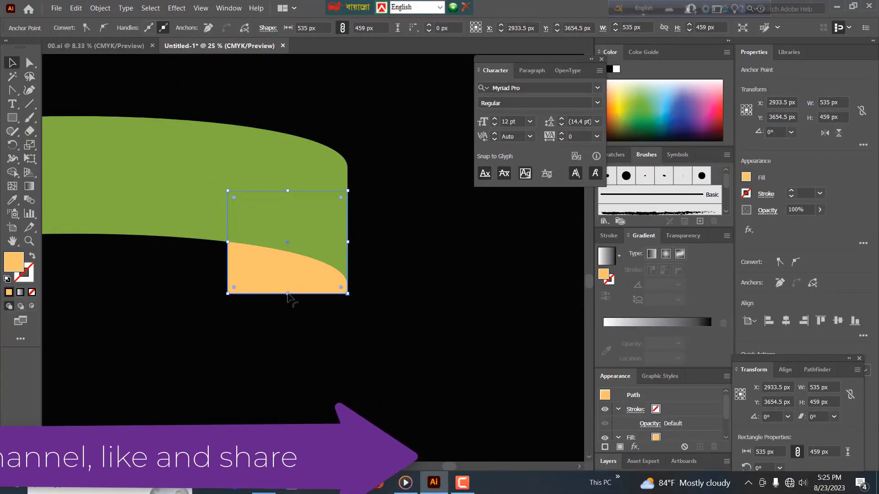
drag(288, 293, 292, 283)
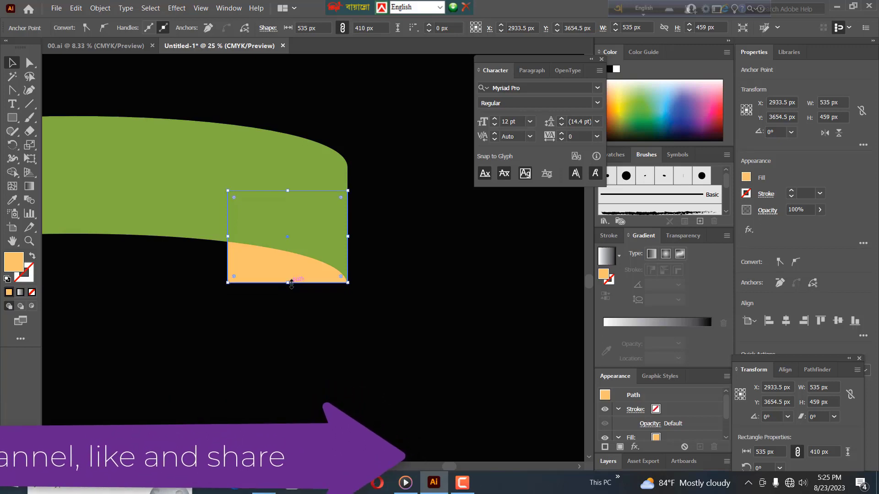
key(ctrl+plus)
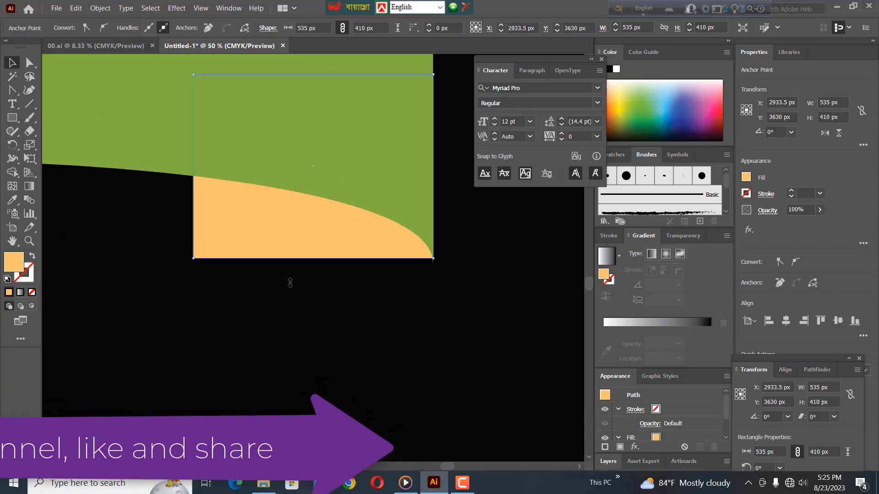
Make the peach rectangle 416 px tall and bend its bottom edge into an upward curl.
click(310, 294)
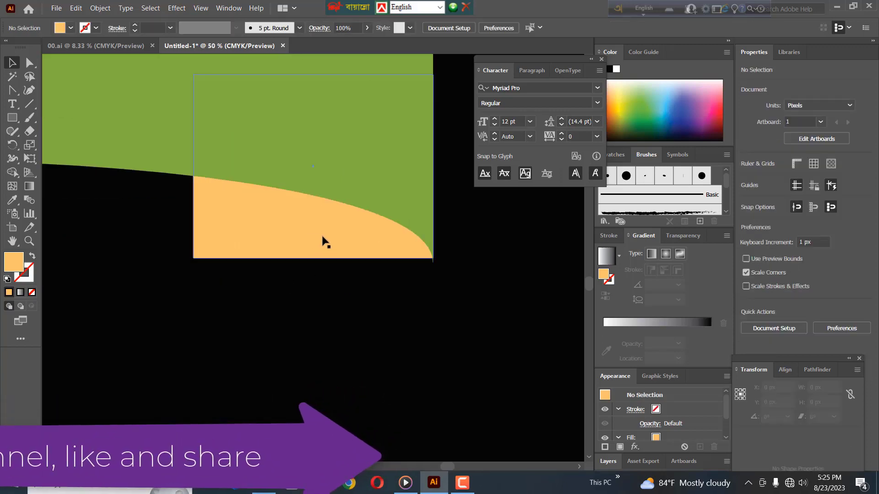
click(325, 242)
drag(314, 259, 314, 262)
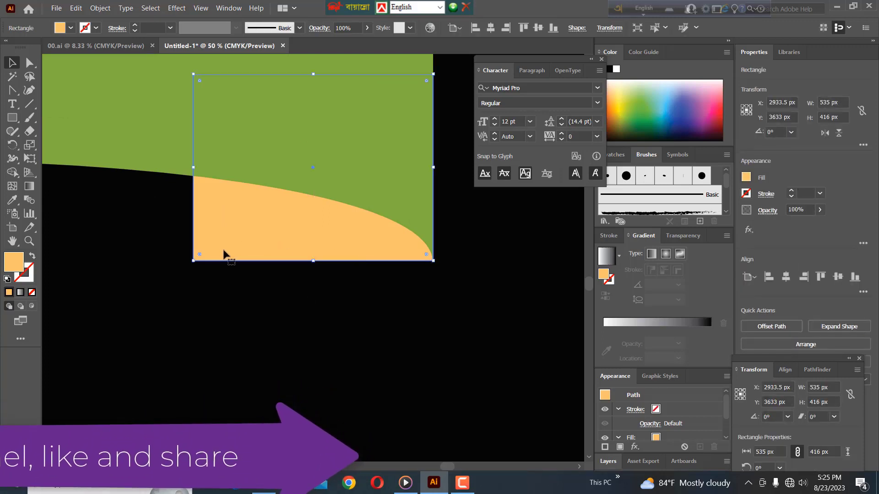
click(18, 96)
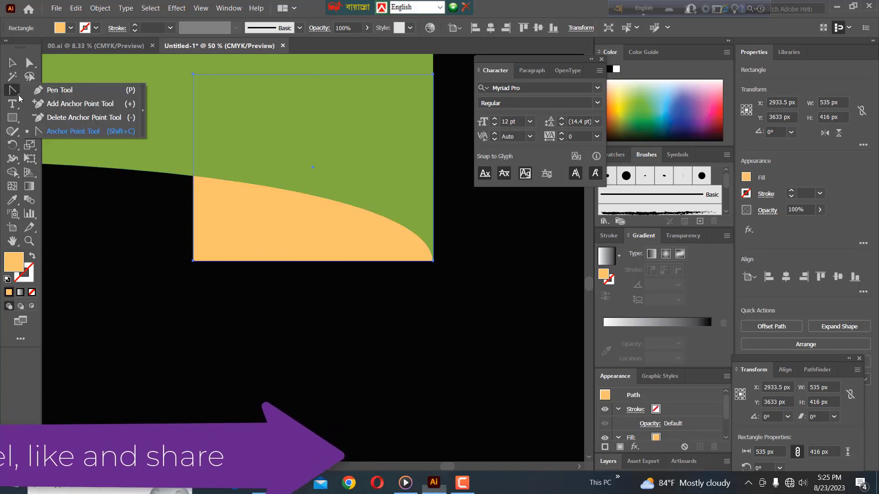
click(84, 133)
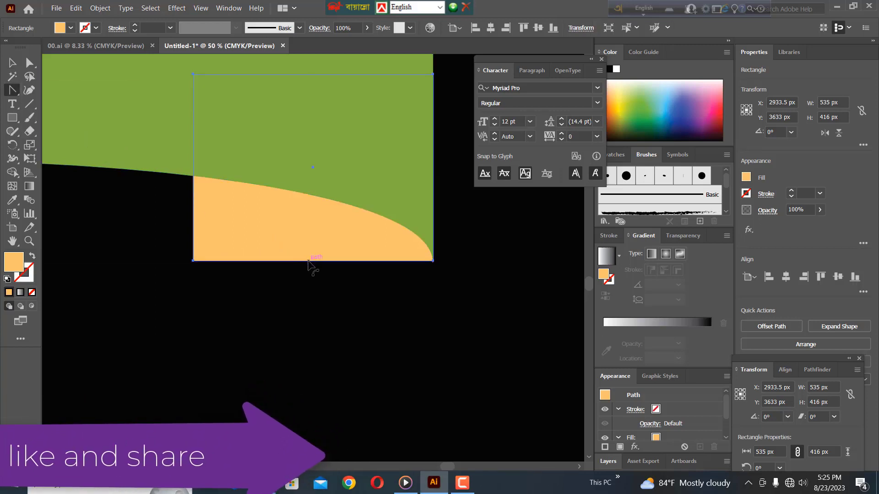
drag(308, 261, 311, 236)
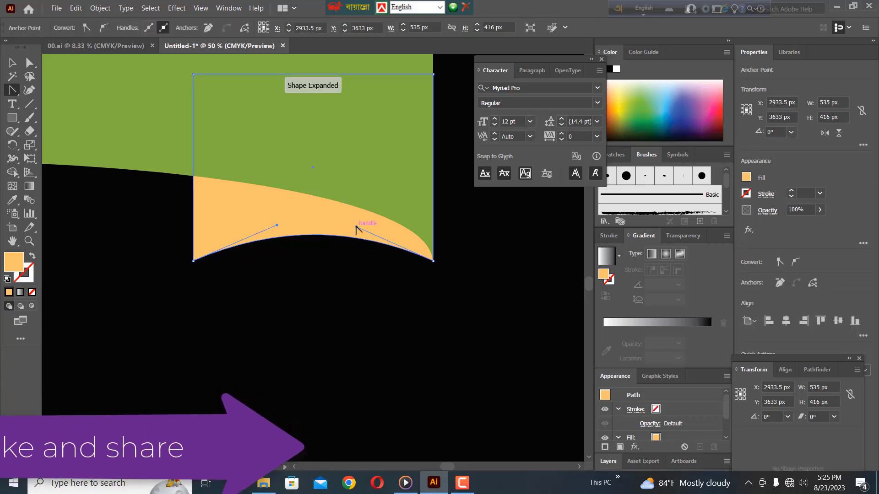
mouse_move(356, 227)
mouse_down()
mouse_move(383, 315)
mouse_move(396, 325)
mouse_up()
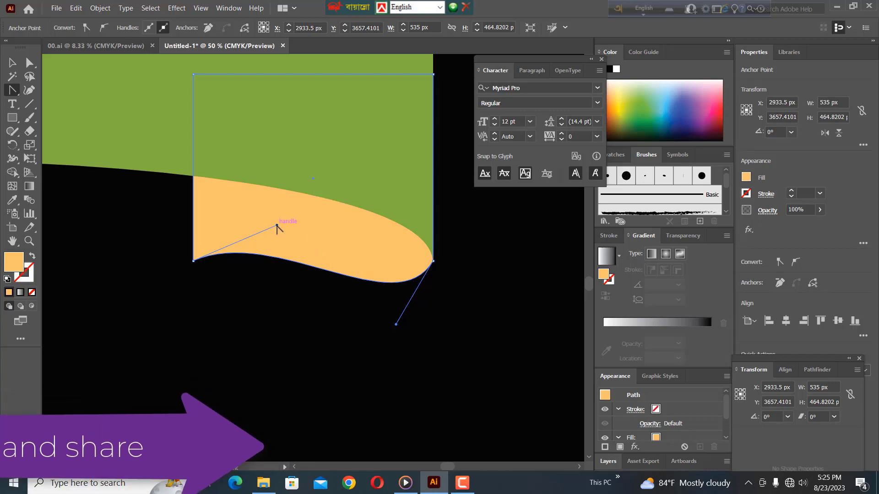
mouse_move(277, 225)
mouse_down()
mouse_move(253, 170)
mouse_move(263, 186)
mouse_up()
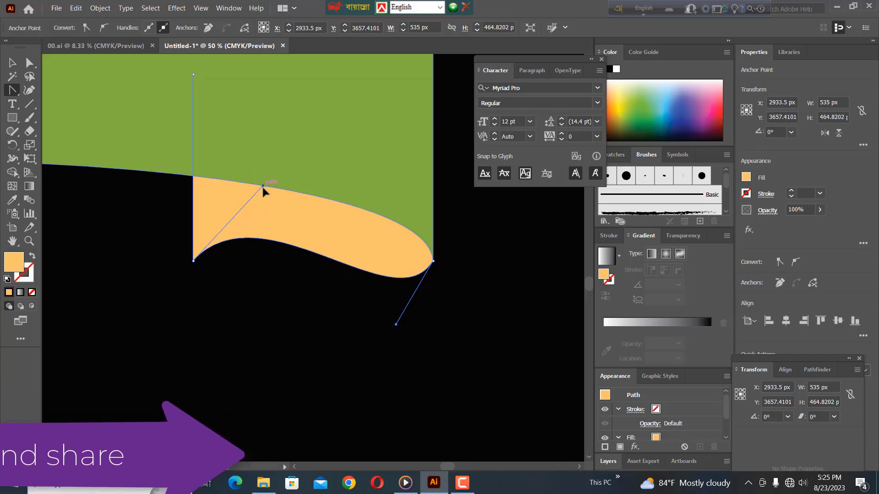
drag(396, 325, 422, 334)
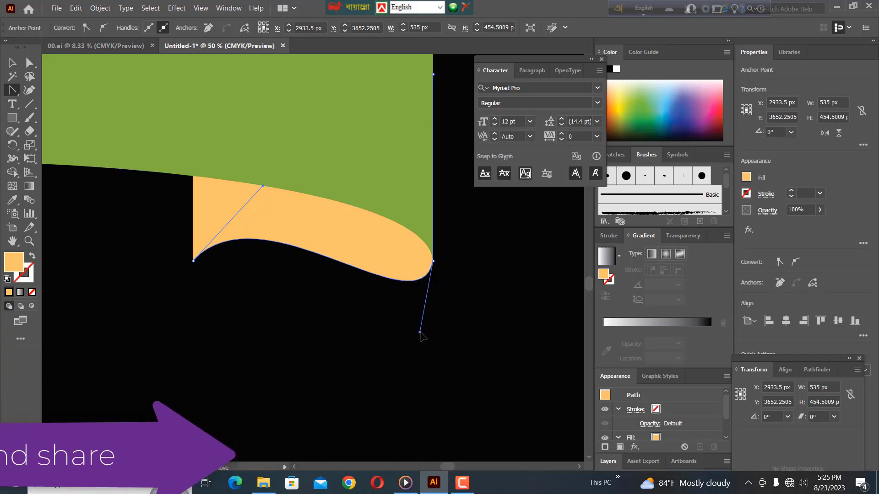
Deselect the curl and start a new Pen path at its lower-left corner.
key(ctrl+minus)
key(ctrl+shift+a)
key(p)
click(253, 257)
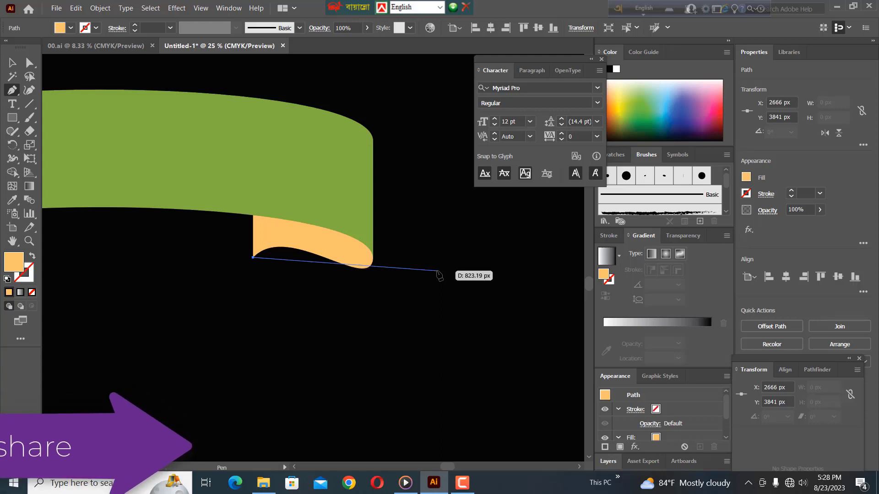
Complete a slanted peach quadrilateral under the curl, stretched to about 821 × 327 px.
click(437, 270)
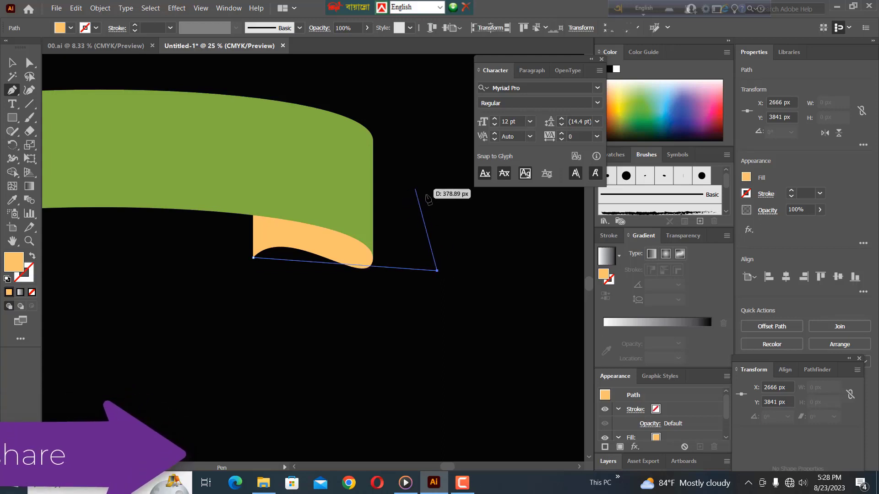
click(437, 216)
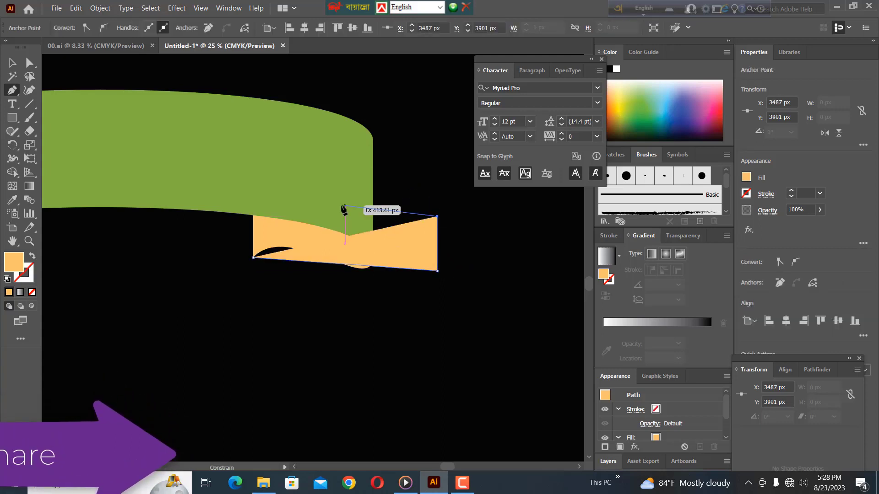
click(253, 203)
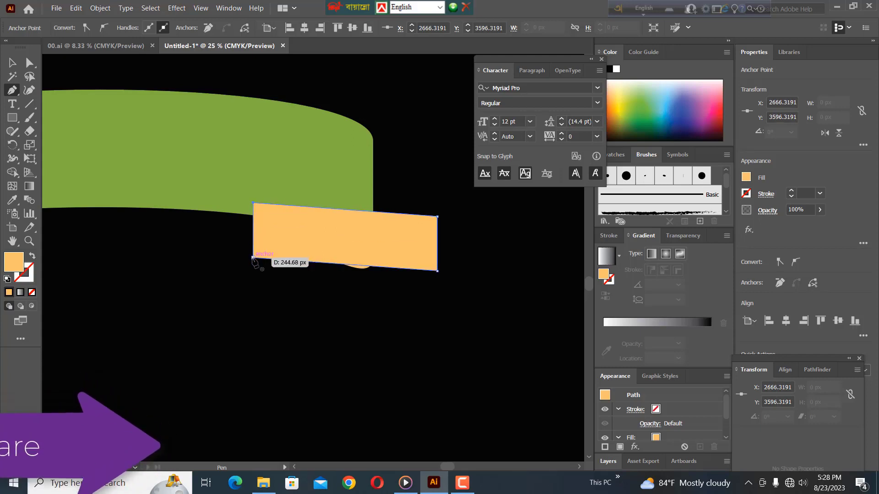
click(254, 257)
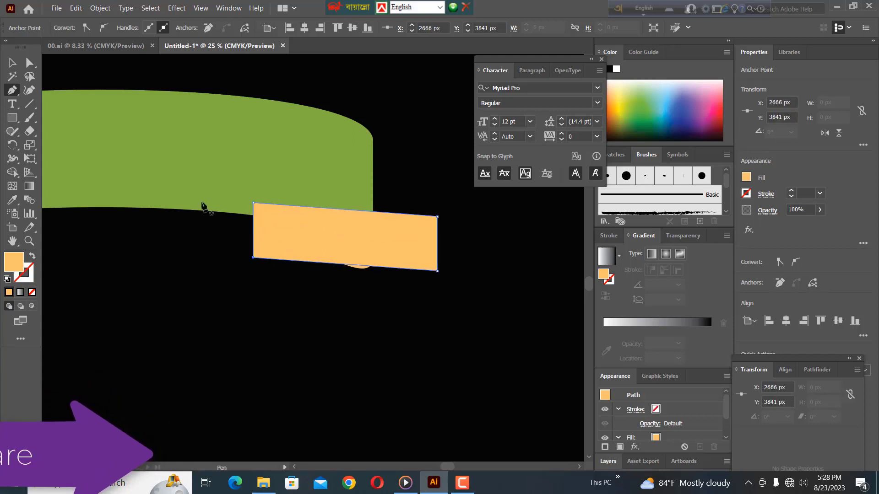
click(11, 63)
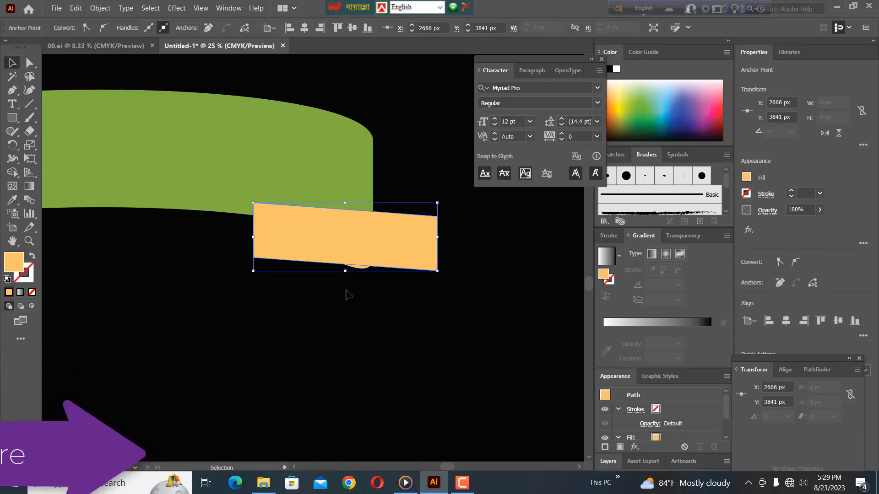
drag(347, 272, 348, 278)
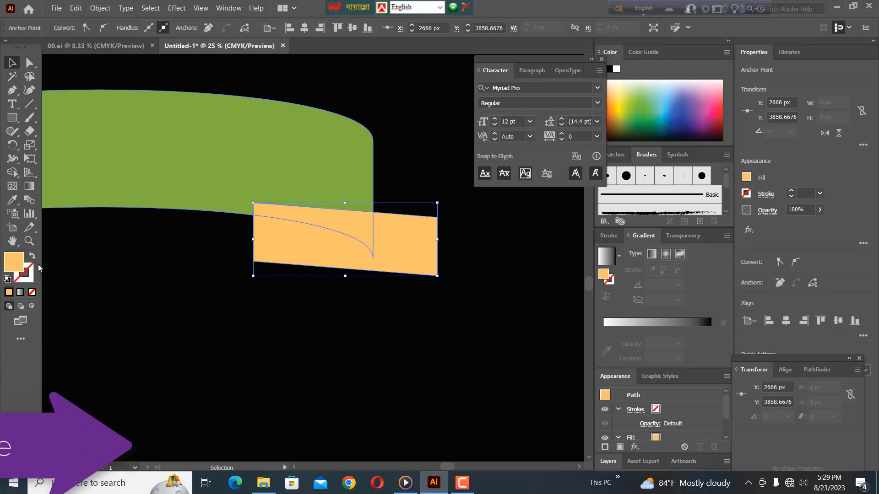
Fill the slanted quadrilateral with red and group it.
double_click(13, 272)
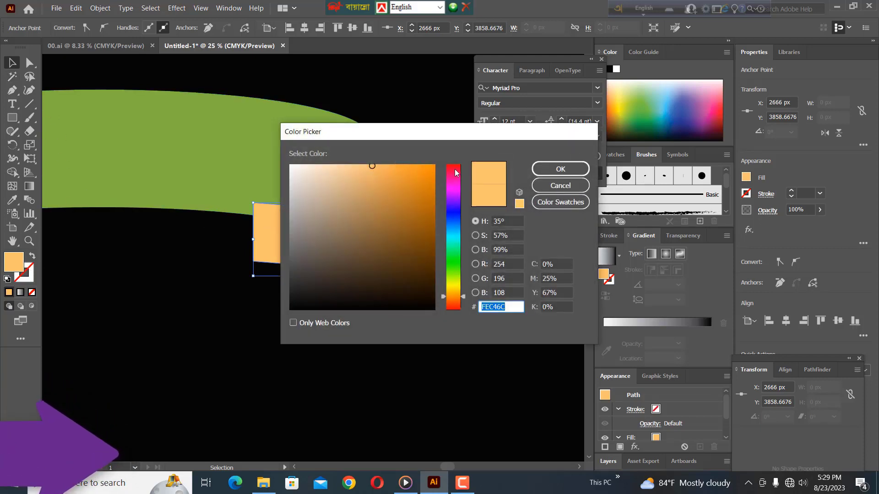
click(456, 172)
click(559, 169)
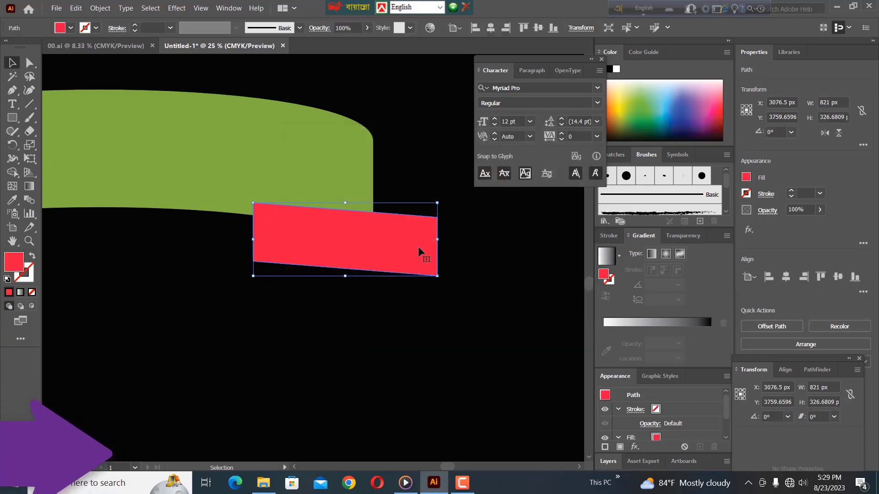
right_click(419, 247)
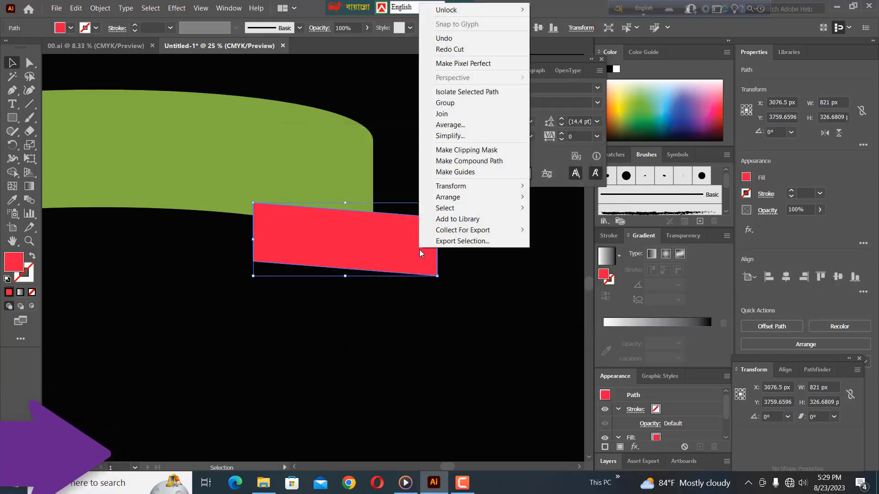
click(445, 103)
Cut the red shape and paste it behind the green band and orange curl.
key(a)
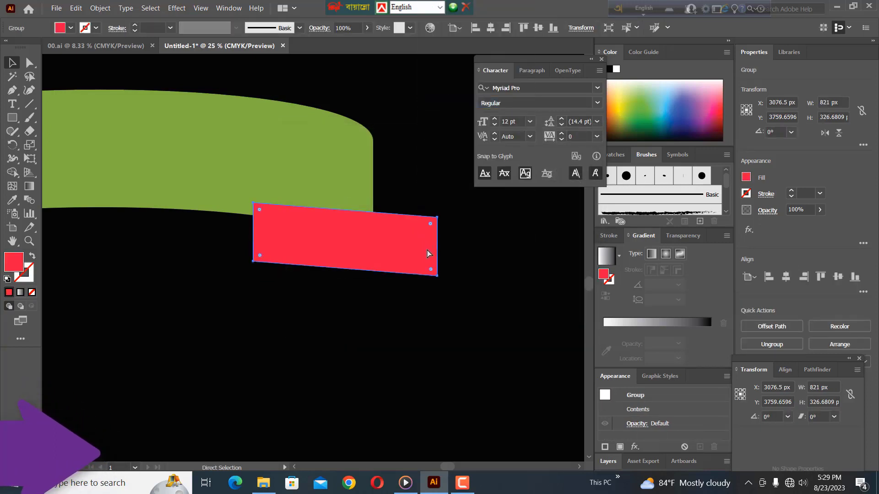
key(Delete)
key(v)
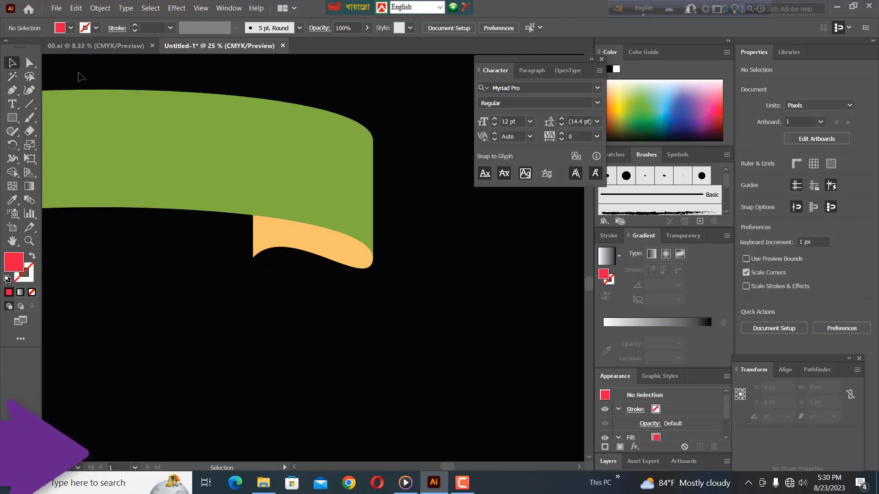
drag(79, 73, 288, 229)
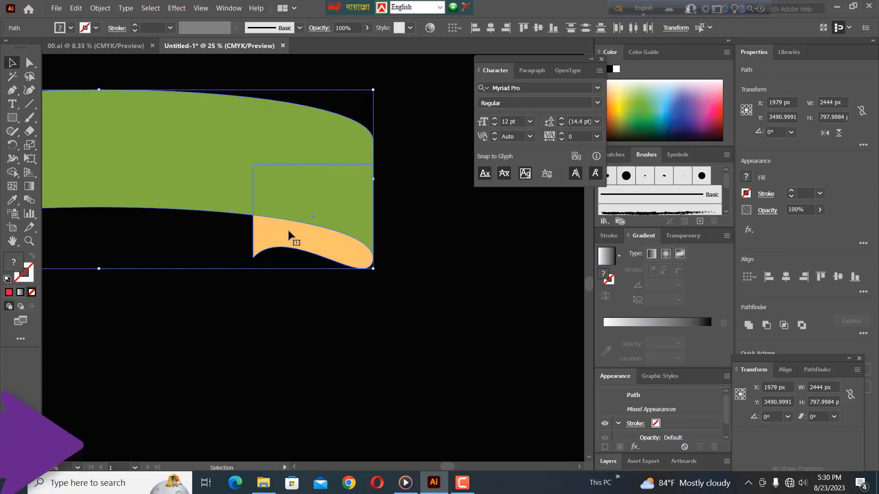
key(a)
key(ctrl+b)
key(v)
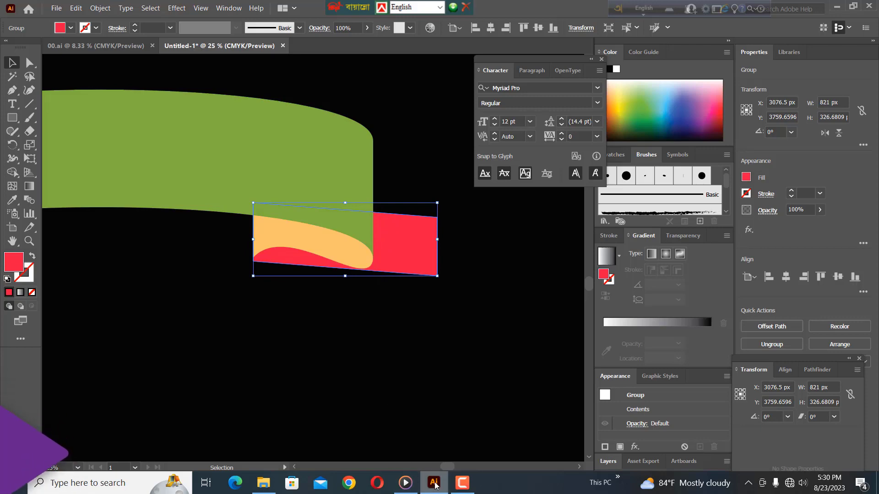
click(468, 484)
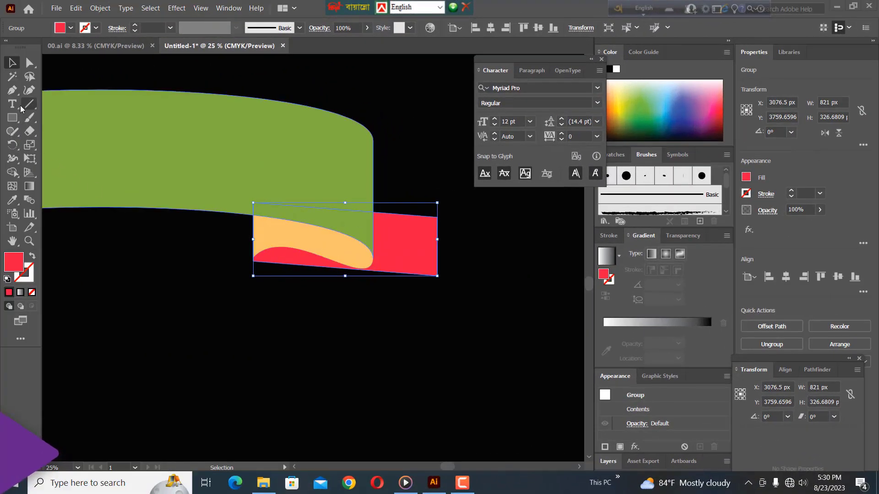
Bend the red tail's bottom and top edges into curves with the Anchor Point tool.
click(18, 93)
drag(18, 93, 66, 128)
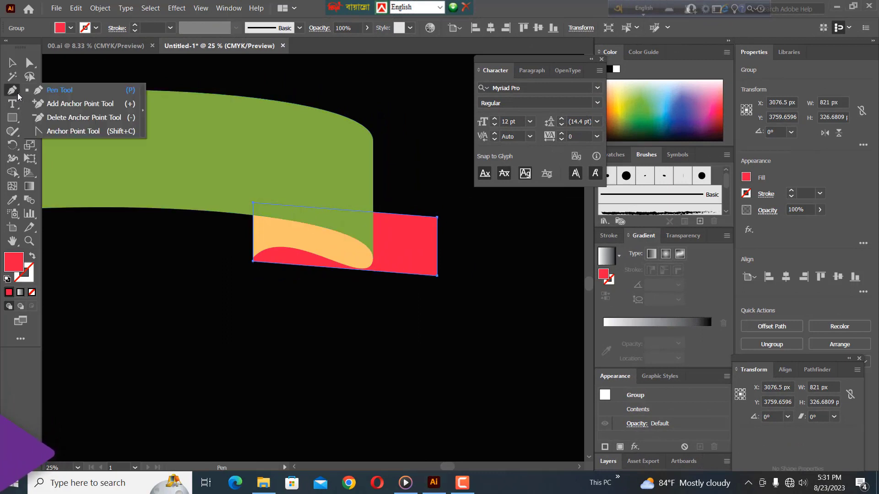
click(57, 131)
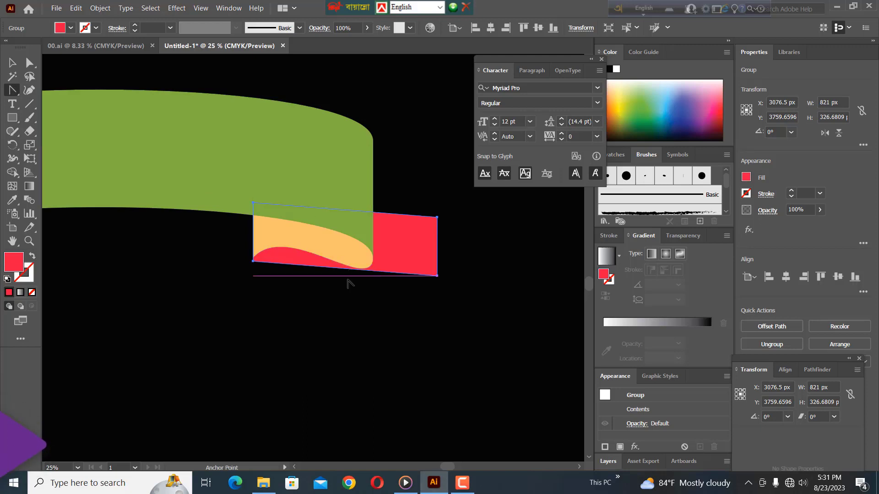
drag(331, 273, 337, 287)
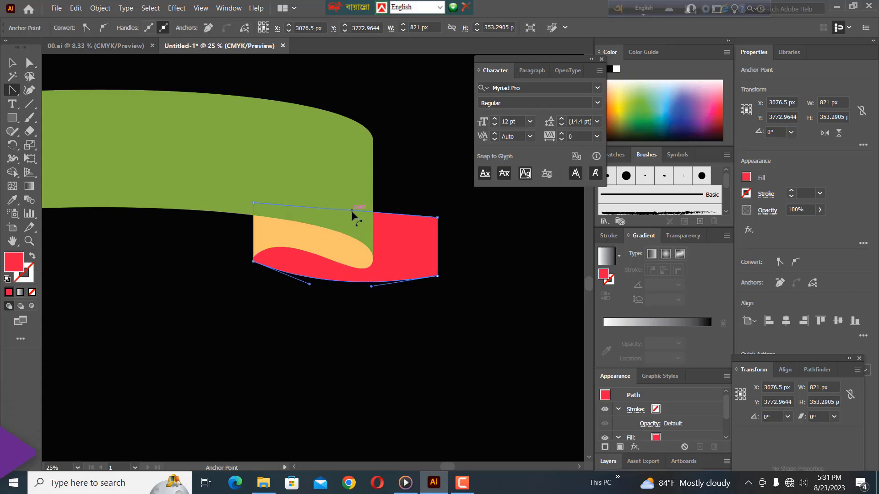
drag(350, 210, 352, 226)
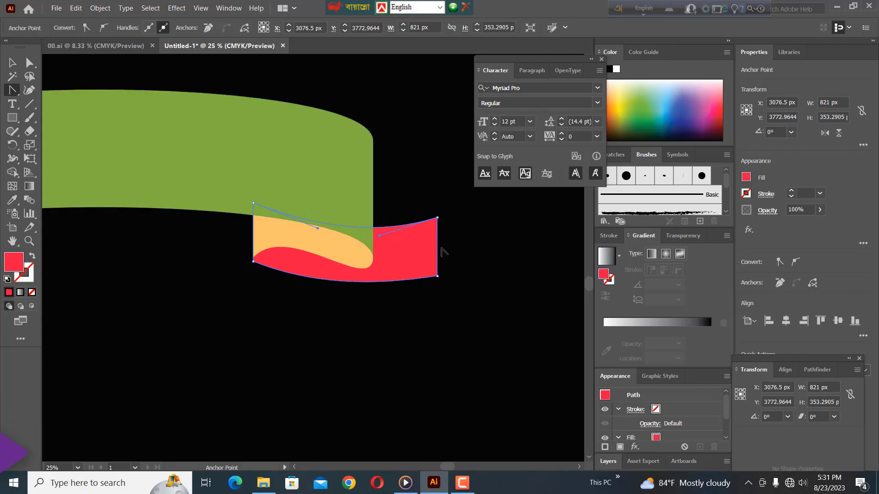
Add an anchor midway down the tail's right edge and push it inward to form a V-notch.
right_click(19, 98)
click(66, 104)
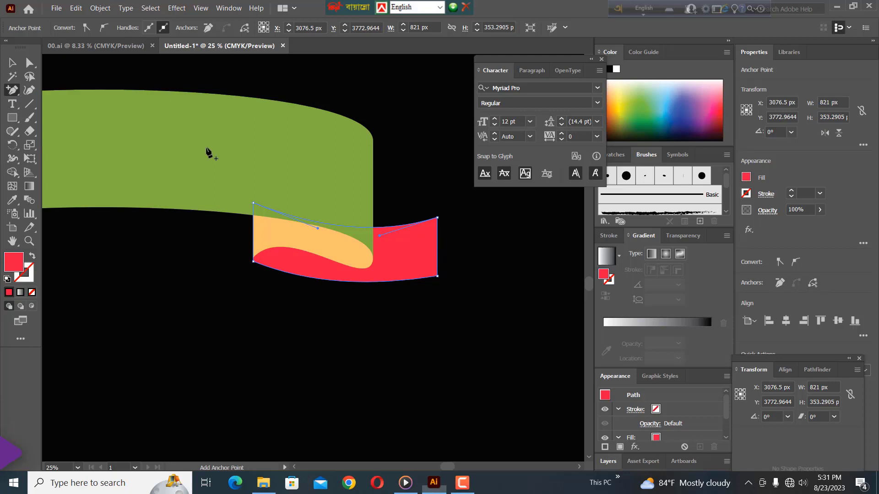
click(438, 247)
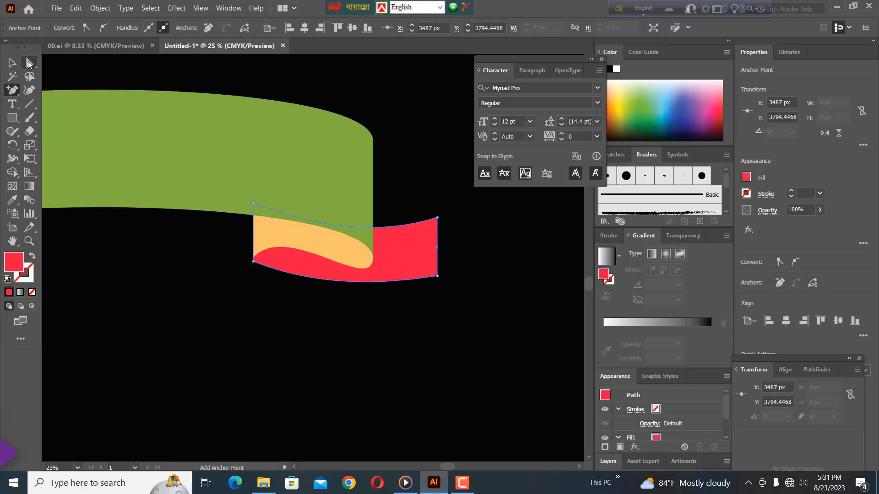
right_click(29, 64)
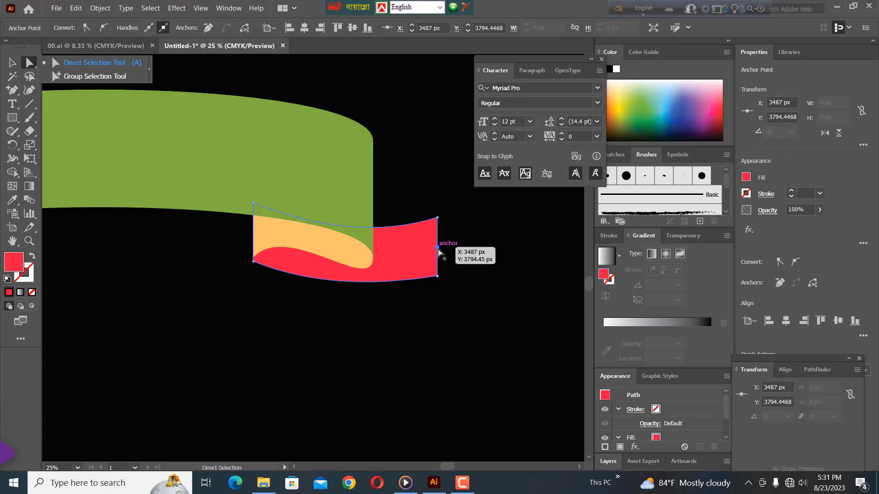
drag(438, 252, 415, 249)
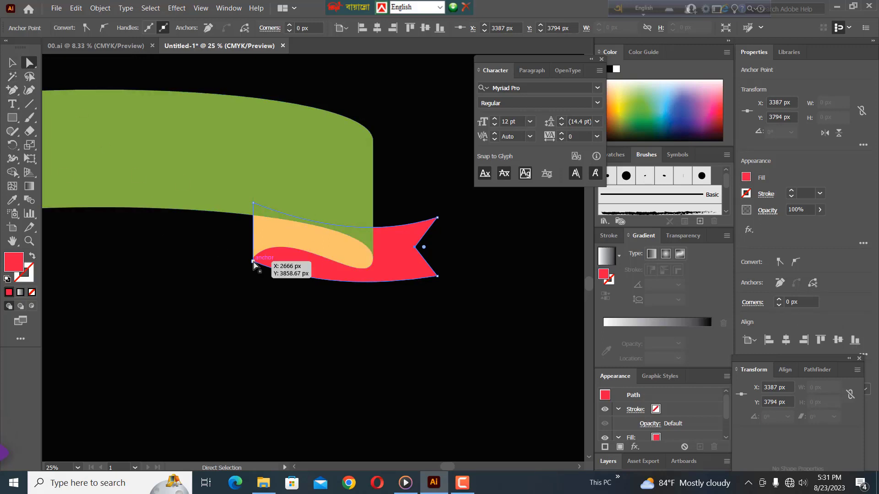
Raise the tail's lower-left corner slightly and stretch the notched tail further right.
drag(254, 263, 254, 258)
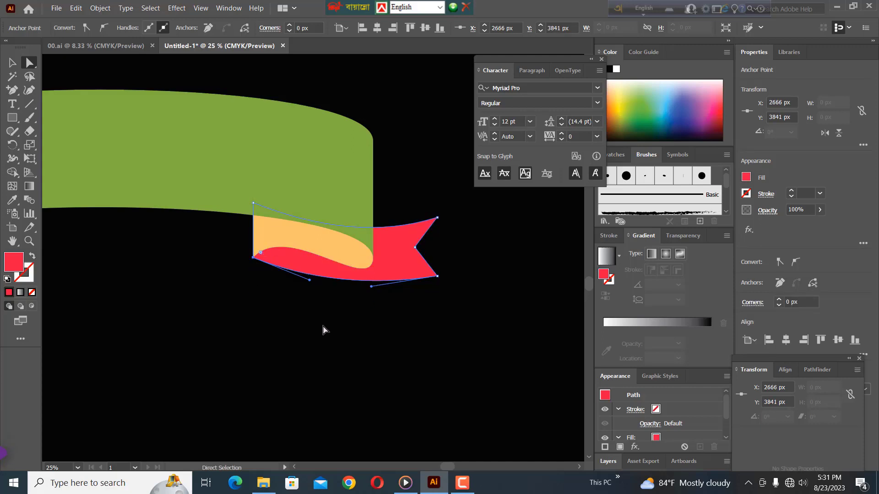
key(ctrl+minus)
key(ctrl+minus)
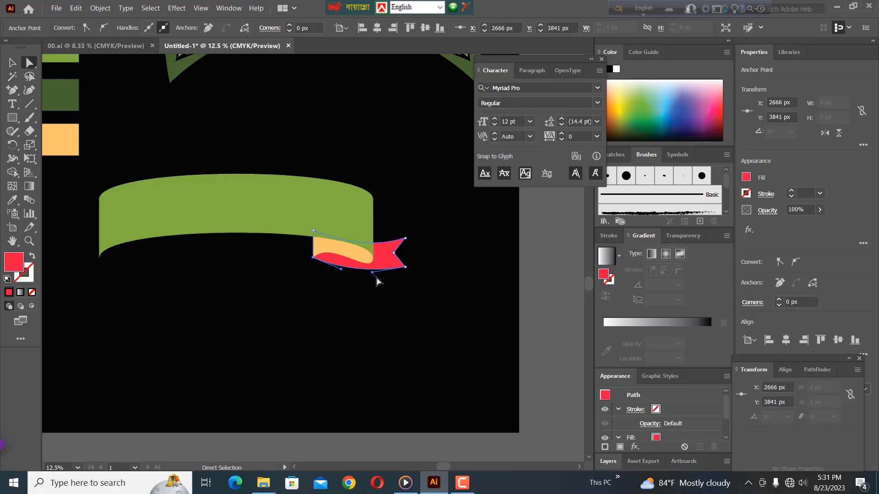
click(375, 285)
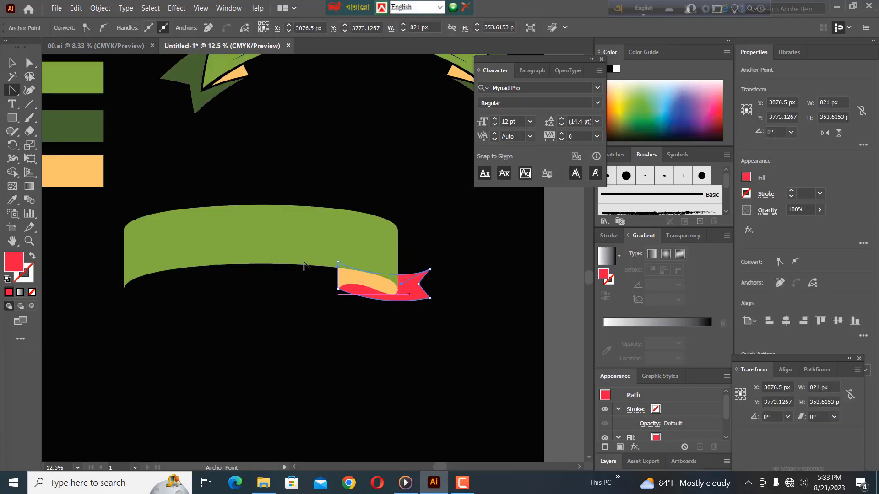
click(12, 63)
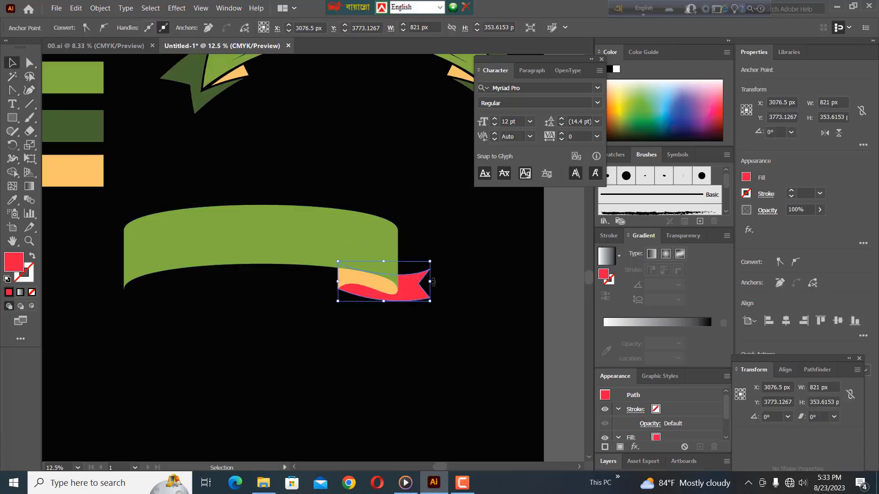
drag(430, 282, 446, 282)
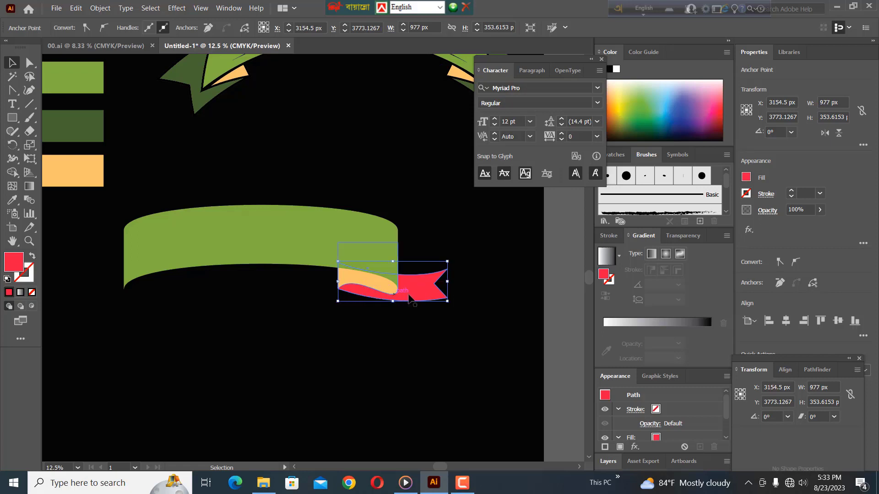
Recolour the notched tail with the orange swatch using the Eyedropper.
click(12, 200)
click(75, 174)
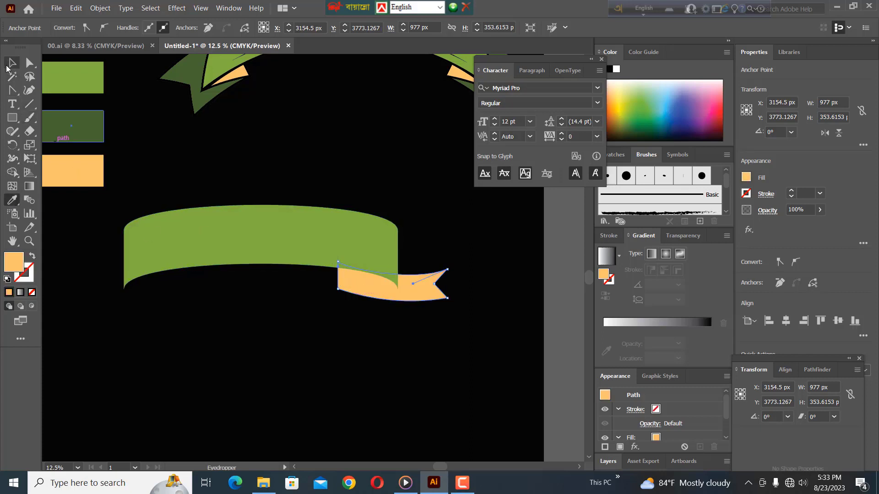
click(13, 63)
Fill the small fold piece with the dark green swatch, then deselect.
click(362, 284)
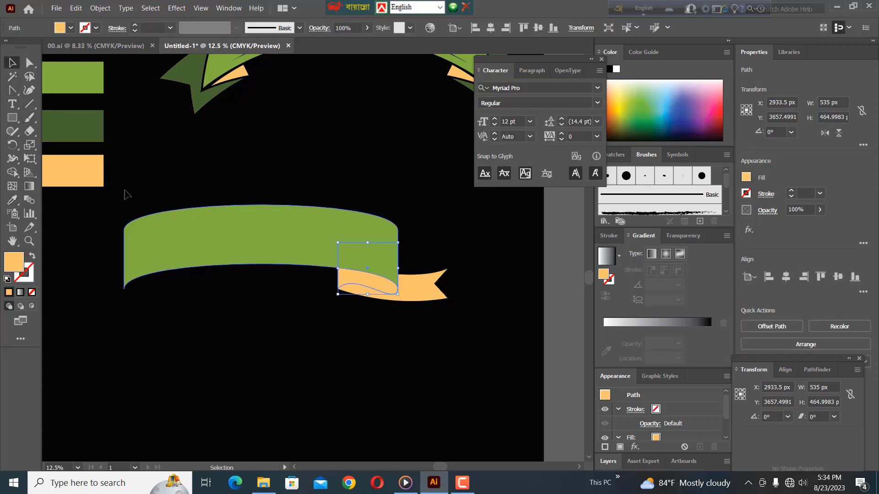
click(17, 201)
click(72, 131)
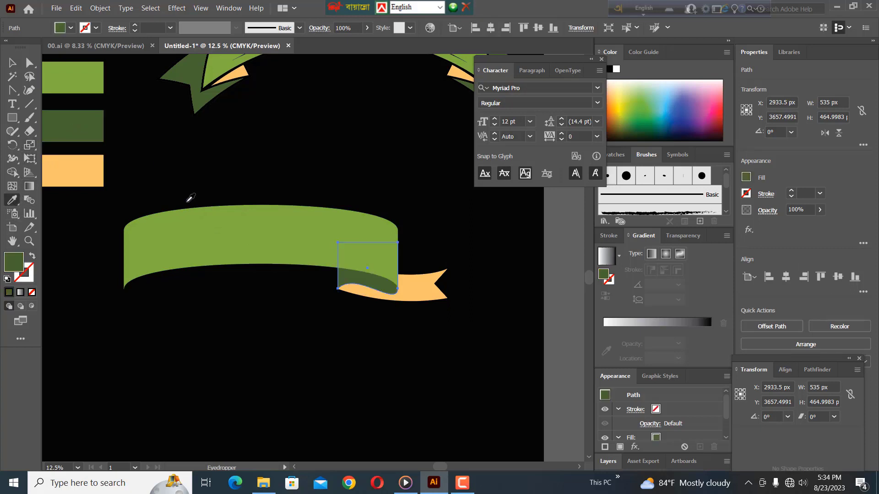
click(12, 62)
click(311, 200)
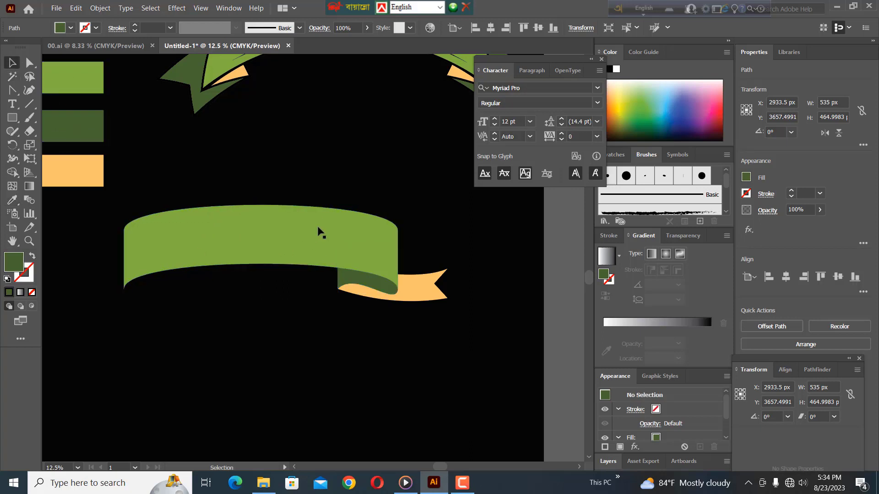
Draw a cutting line across the green ribbon and Shape Builder-remove the section left of it.
click(29, 104)
mouse_move(71, 170)
mouse_down()
mouse_move(239, 174)
mouse_move(236, 315)
mouse_up()
click(10, 62)
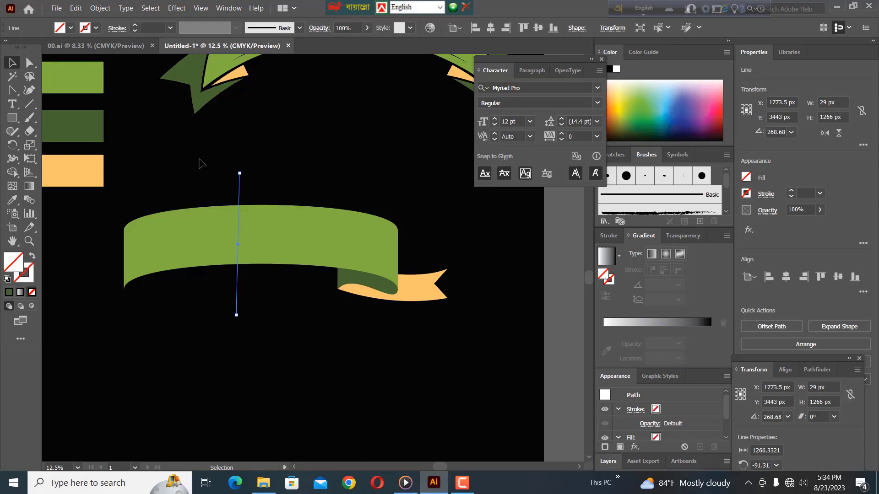
shift+click(253, 264)
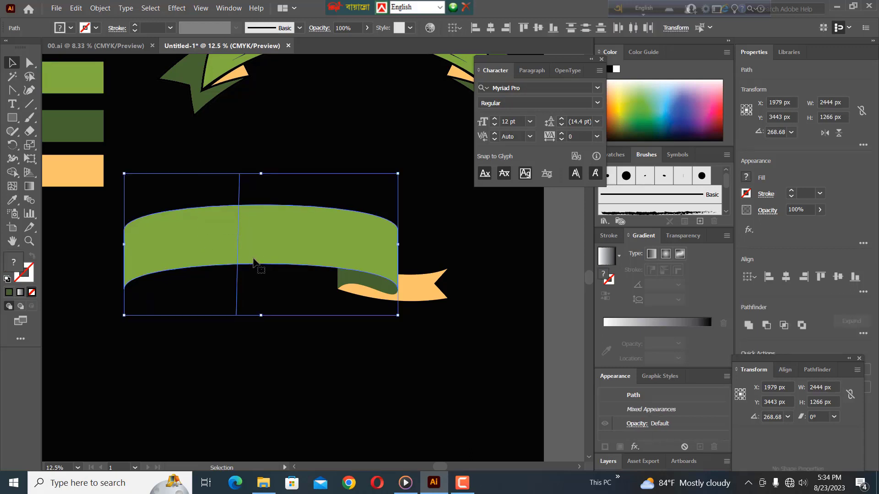
click(13, 174)
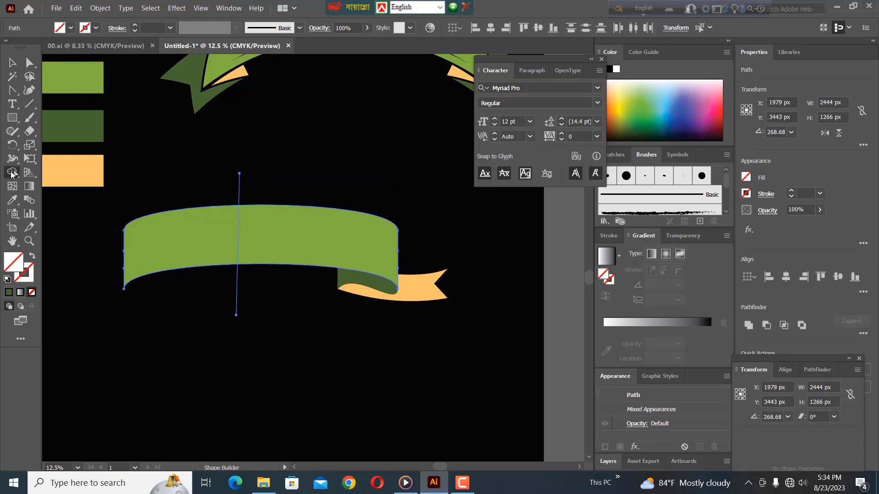
alt+click(203, 257)
Delete the leftover cutting line and marquee-select the remaining ribbon pieces.
click(12, 63)
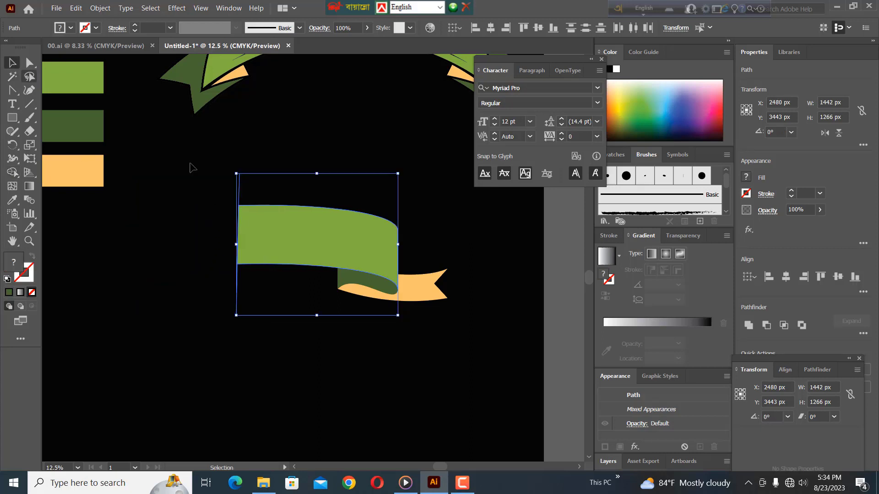
click(213, 183)
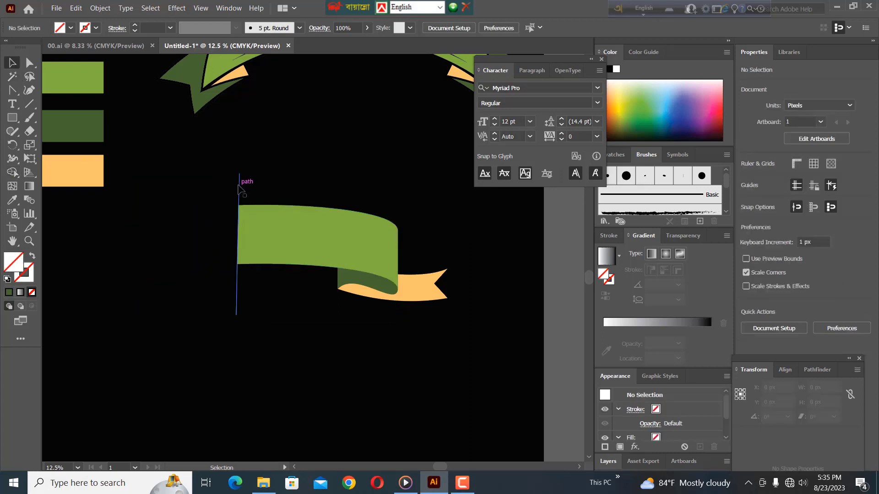
click(238, 187)
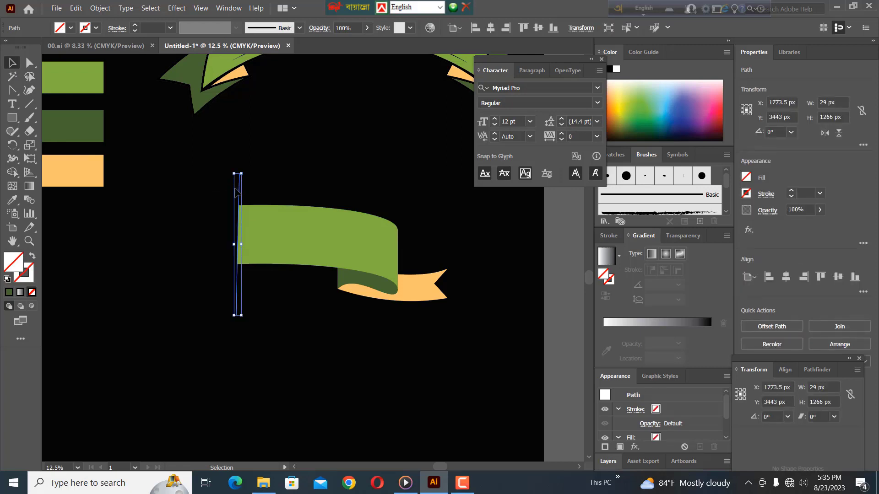
key(Delete)
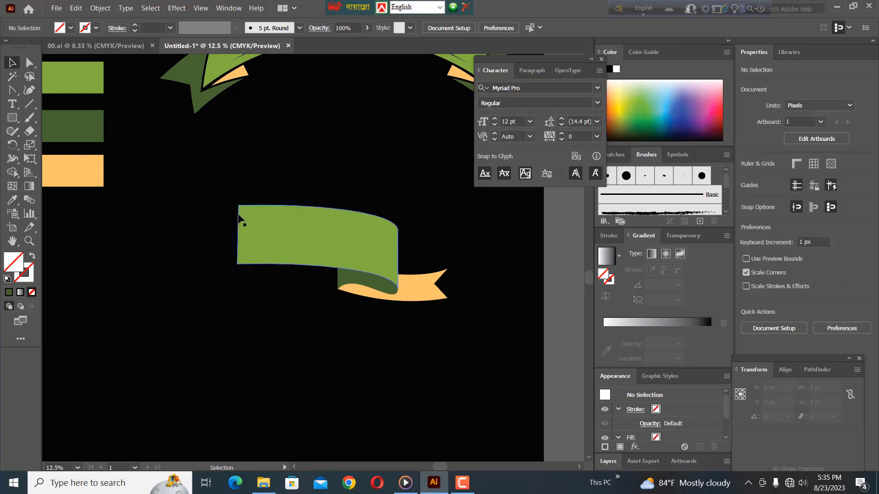
drag(237, 184, 428, 330)
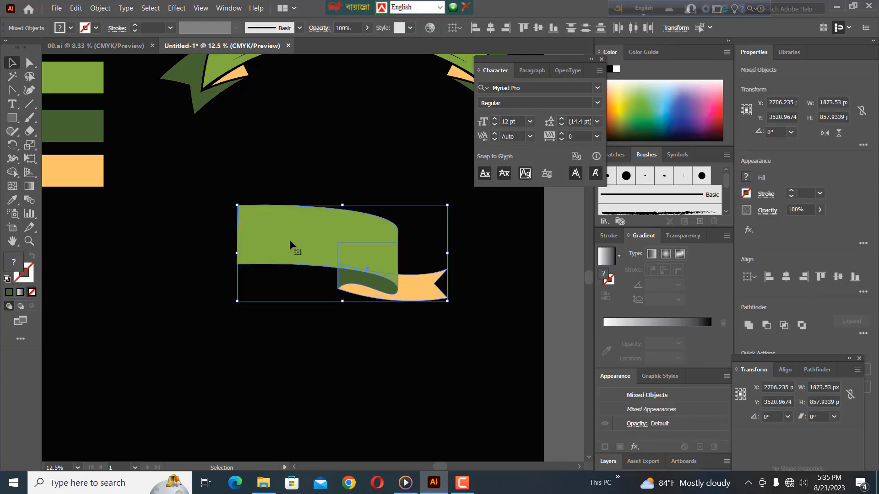
Preview a vertical reflection of the half ribbon and make a mirrored copy.
right_click(303, 247)
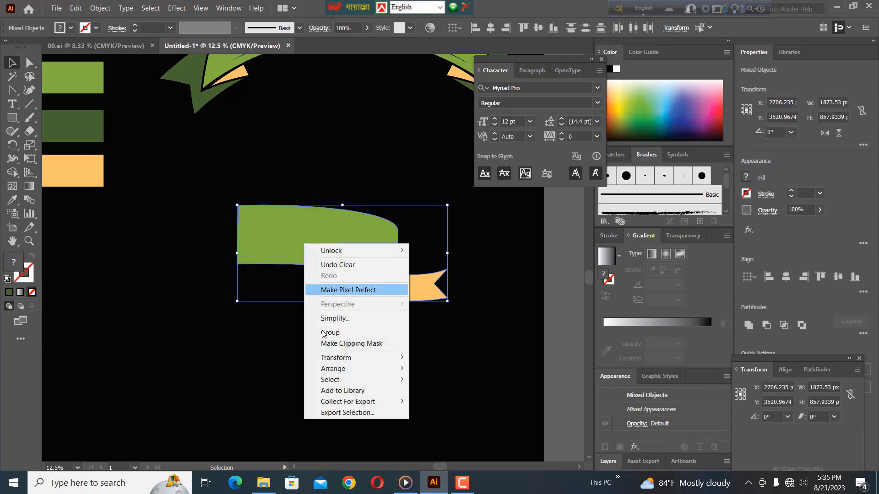
mouse_move(336, 358)
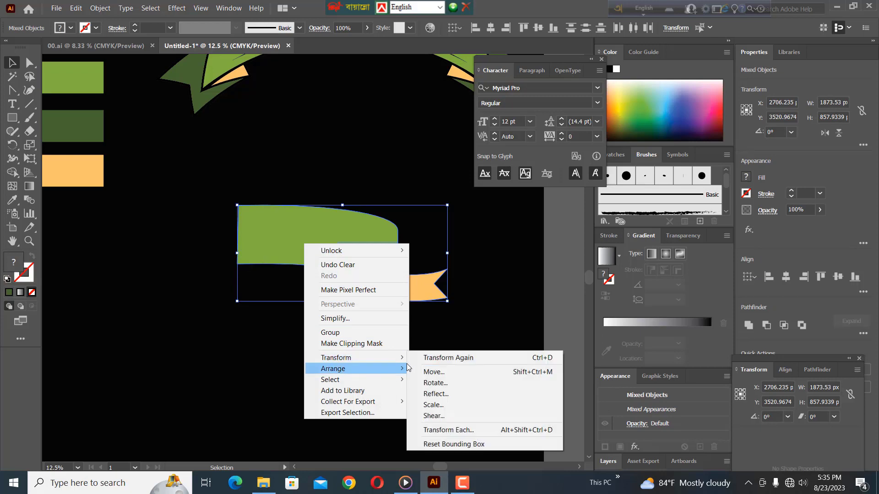
click(442, 395)
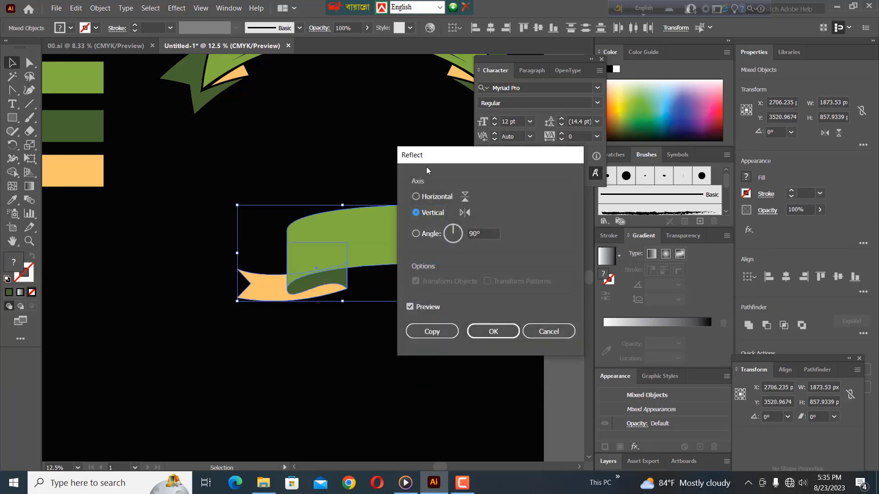
drag(441, 159, 525, 200)
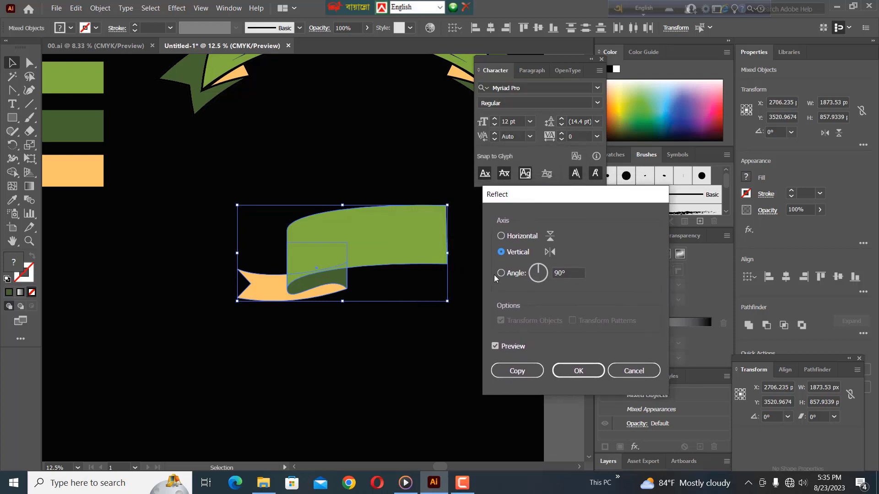
click(495, 347)
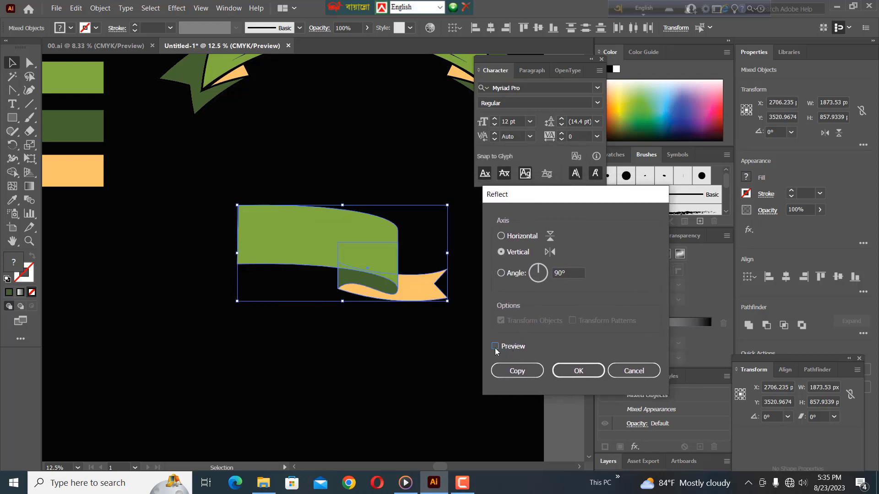
click(494, 346)
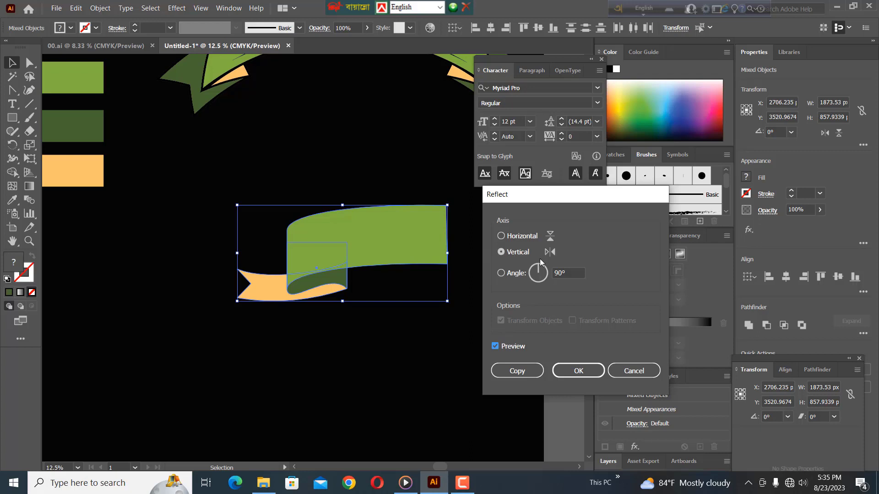
click(514, 375)
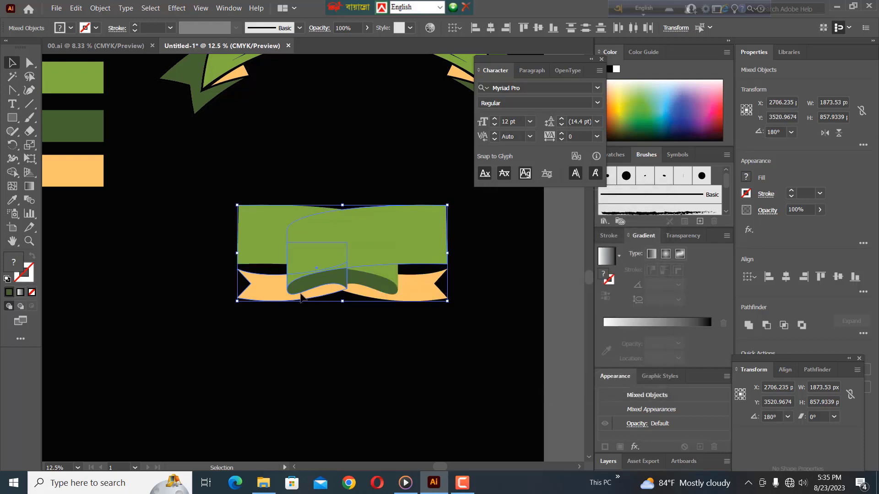
click(341, 340)
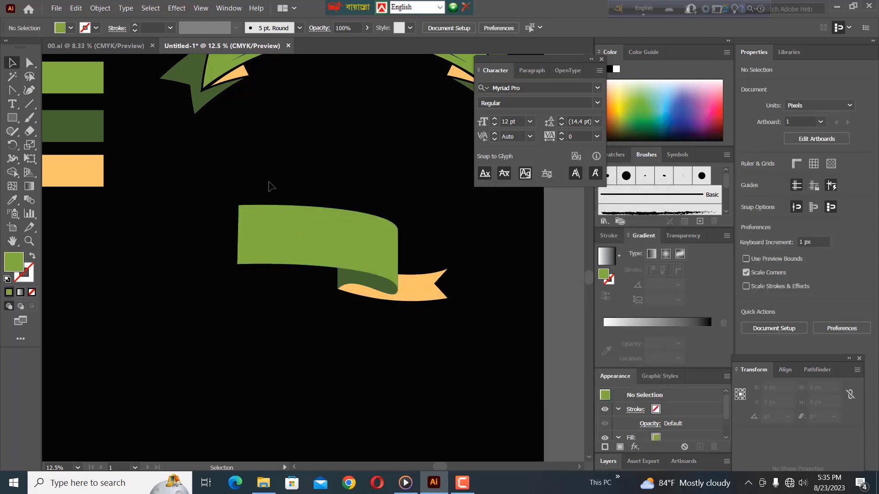
Group the ribbon half, reflect a copy vertically, and place it beside the original.
drag(268, 175, 409, 302)
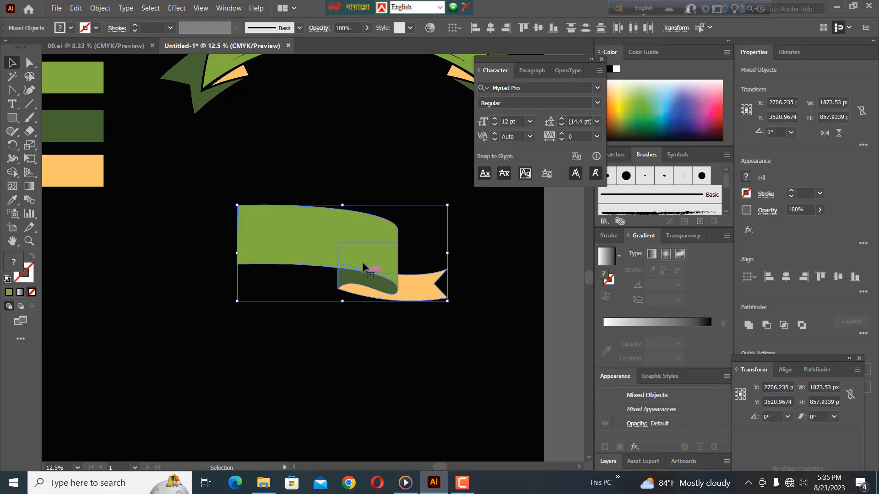
right_click(364, 263)
click(407, 353)
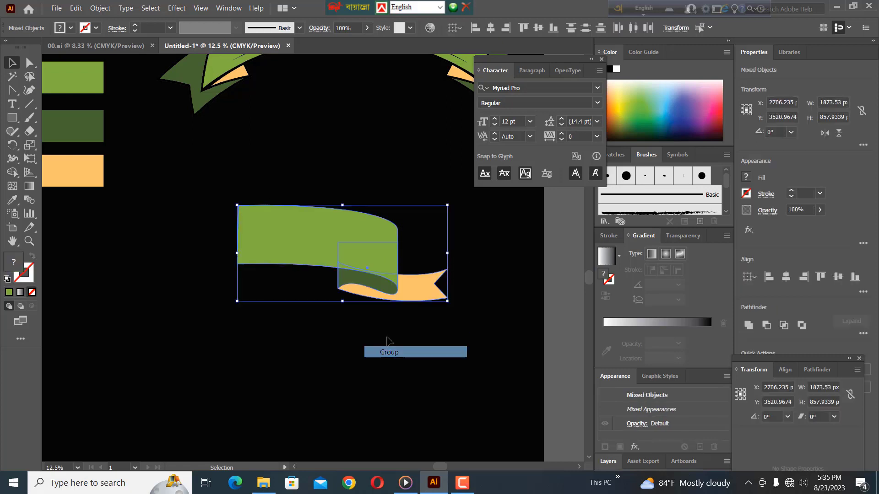
right_click(366, 262)
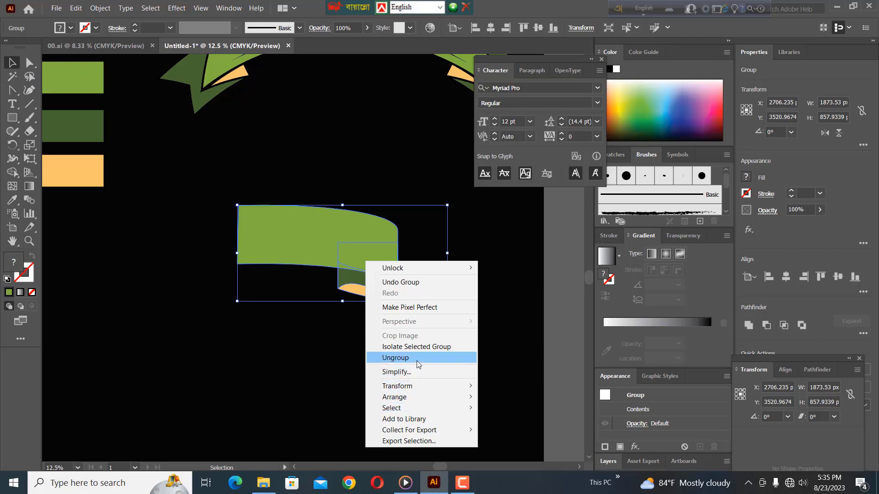
mouse_move(398, 386)
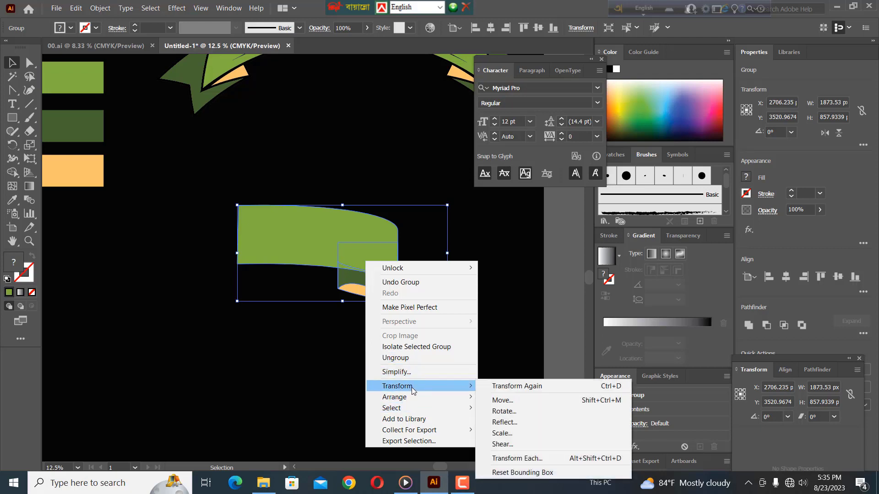
click(505, 419)
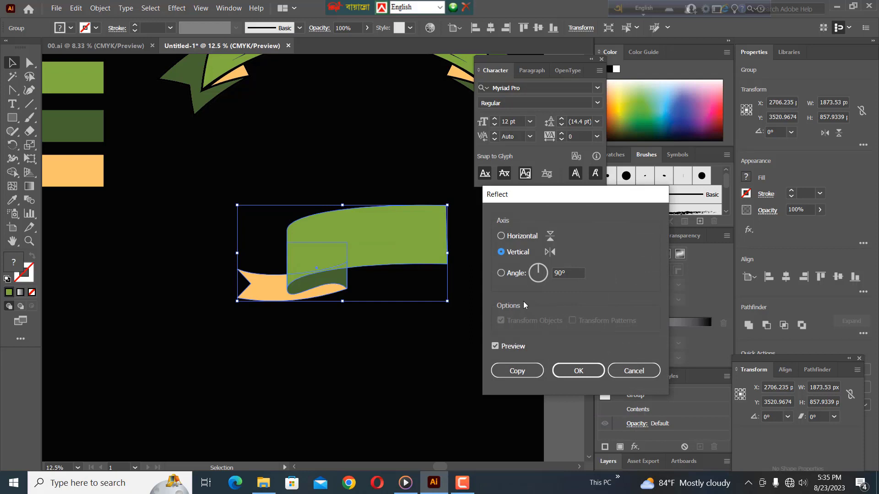
click(517, 371)
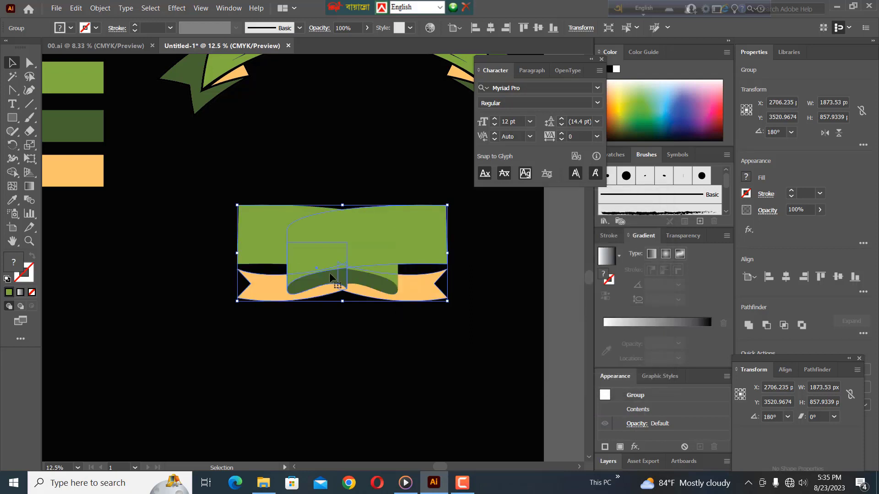
drag(273, 246, 125, 230)
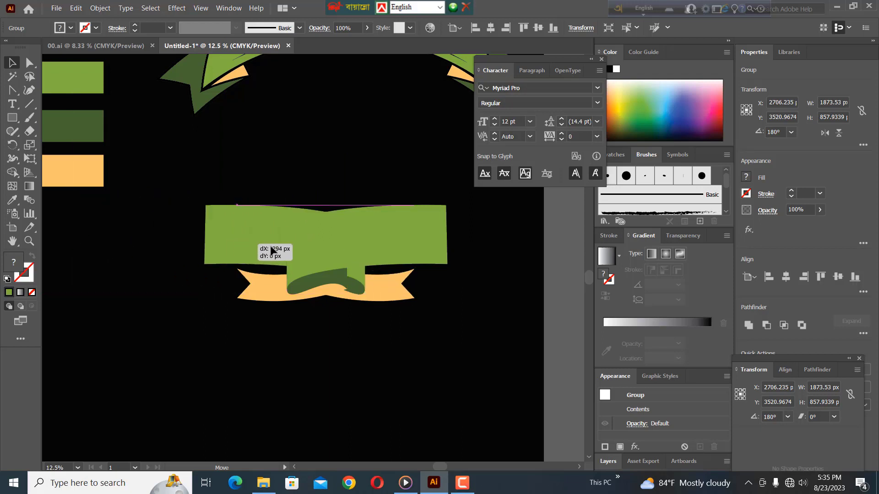
mouse_move(125, 231)
mouse_down()
mouse_move(350, 249)
mouse_move(172, 254)
mouse_up()
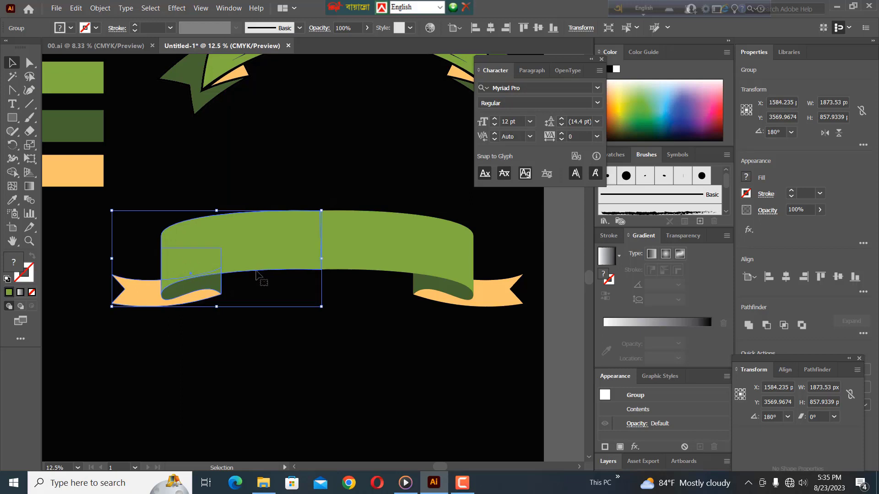
Nudge the left half right to close the gap, then ungroup the whole ribbon.
click(258, 195)
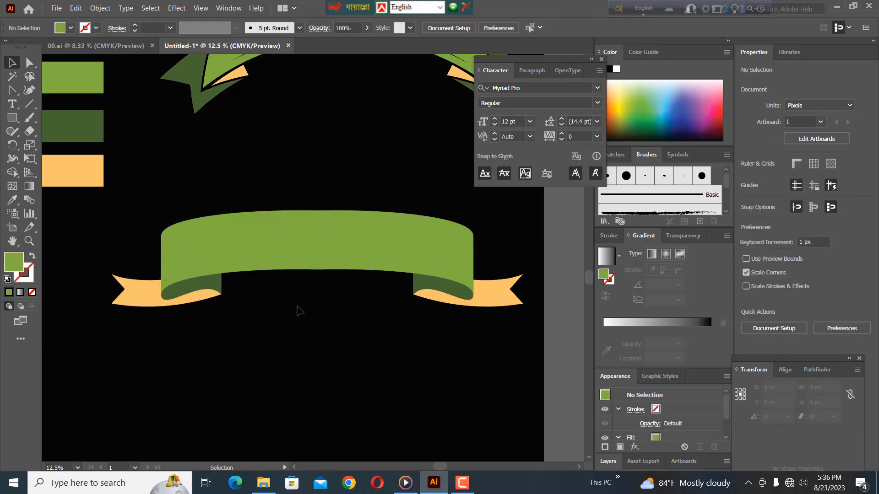
drag(265, 255, 269, 255)
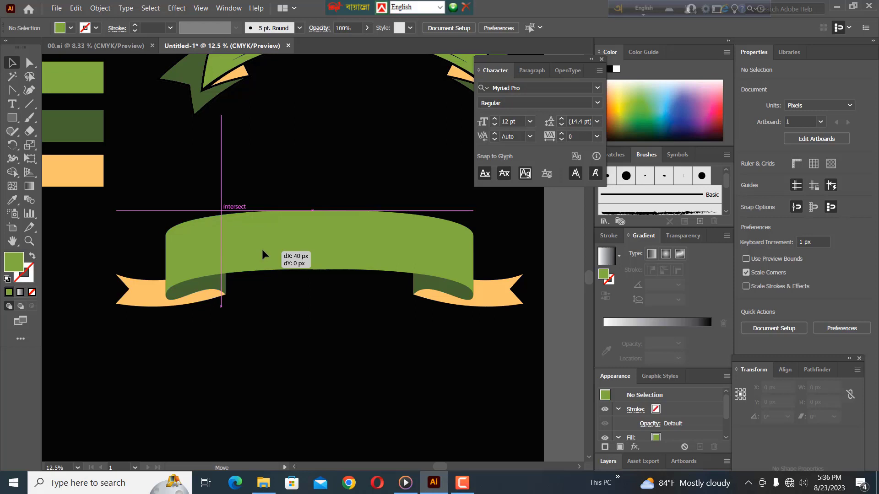
click(264, 203)
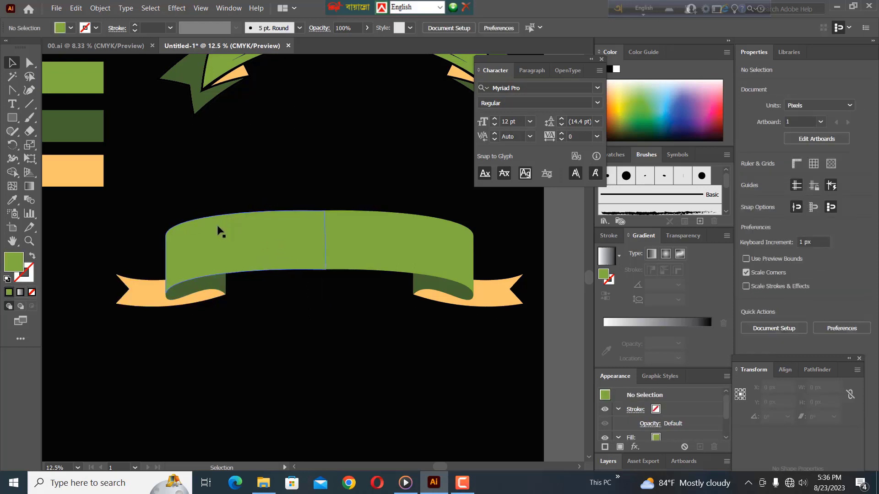
mouse_move(174, 198)
mouse_down()
mouse_move(559, 323)
mouse_move(537, 328)
mouse_up()
right_click(291, 261)
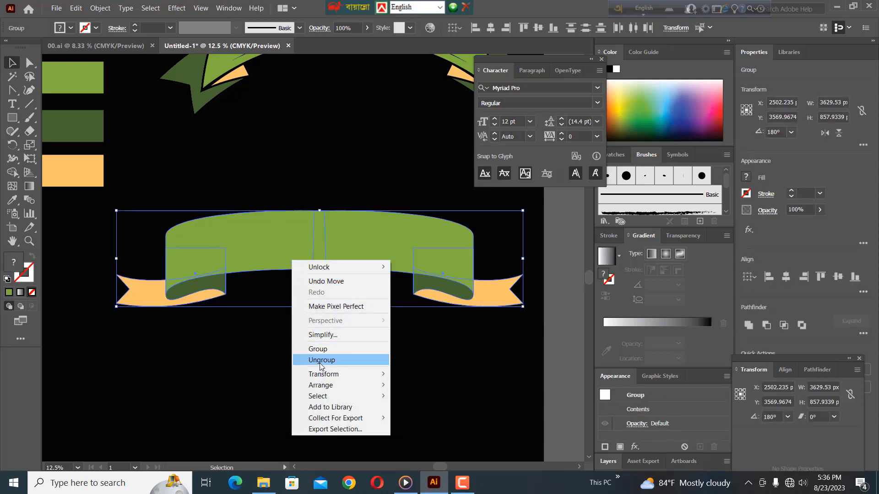
click(320, 361)
Select both green halves and Unite them in Pathfinder.
click(286, 288)
click(283, 247)
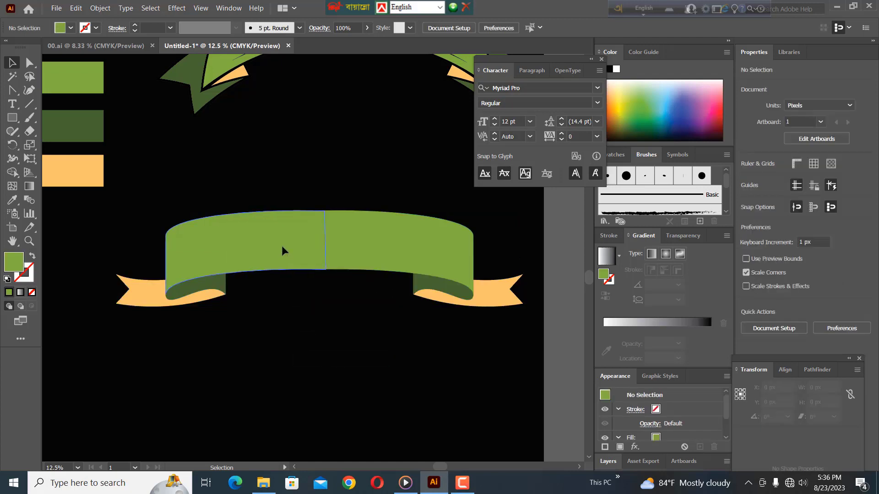
shift+click(367, 256)
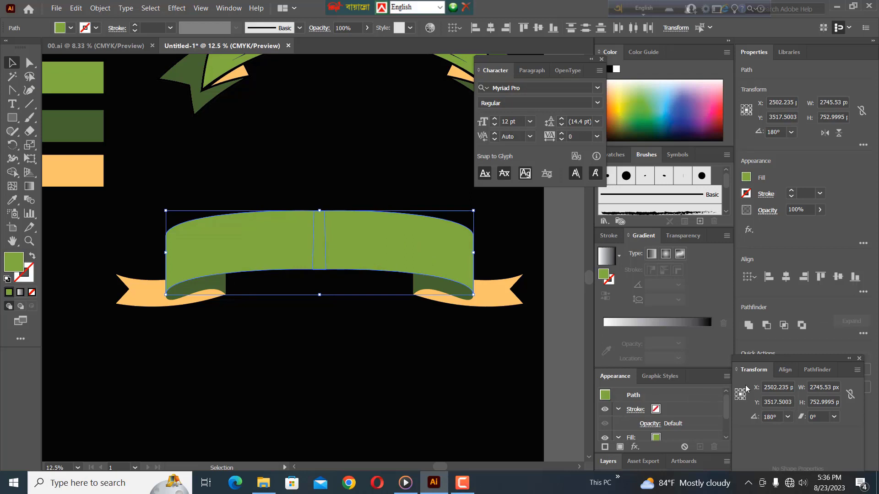
click(750, 327)
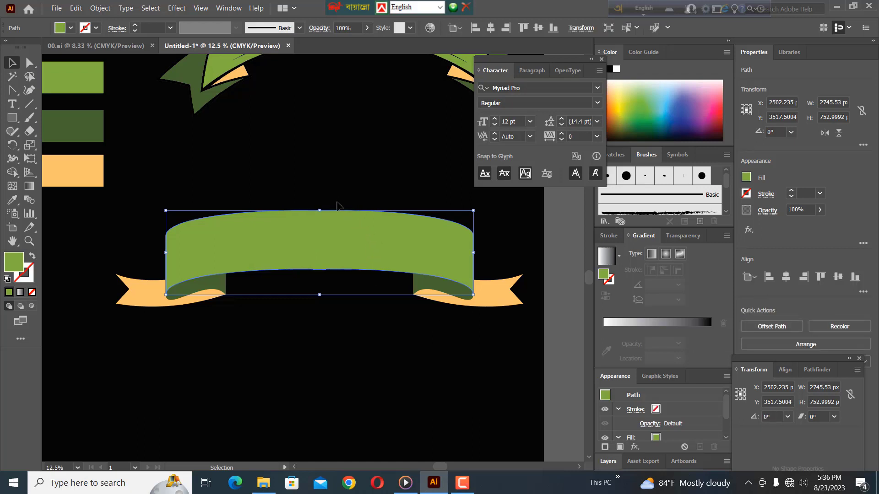
click(198, 203)
Group the ribbon pieces, shift the ribbon up and left, then ungroup them.
drag(115, 202, 471, 320)
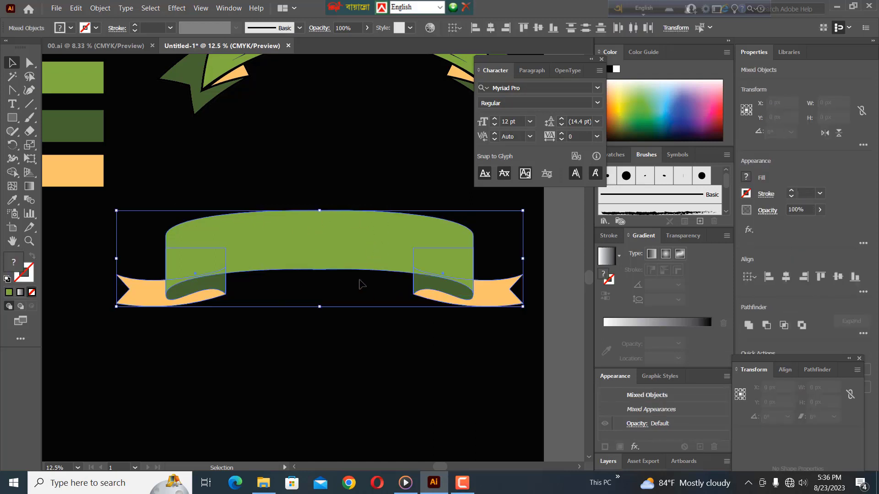
right_click(324, 257)
click(350, 347)
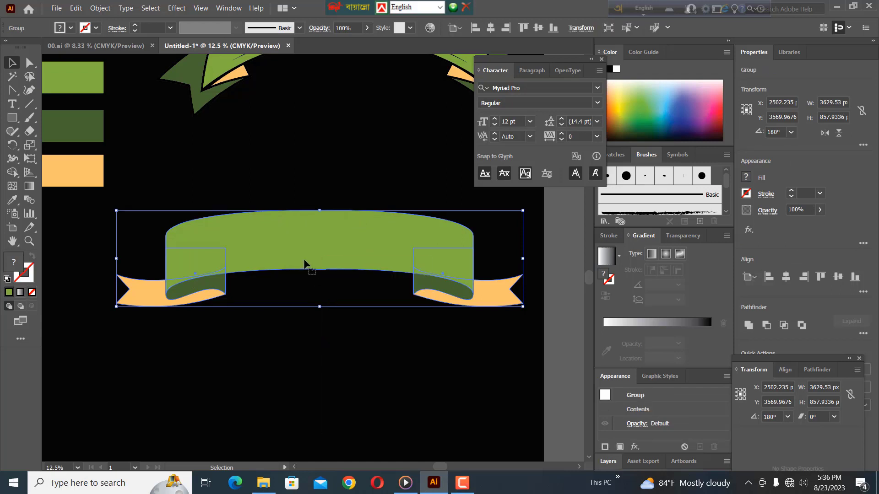
mouse_move(316, 245)
mouse_down()
mouse_move(306, 260)
mouse_move(298, 220)
mouse_up()
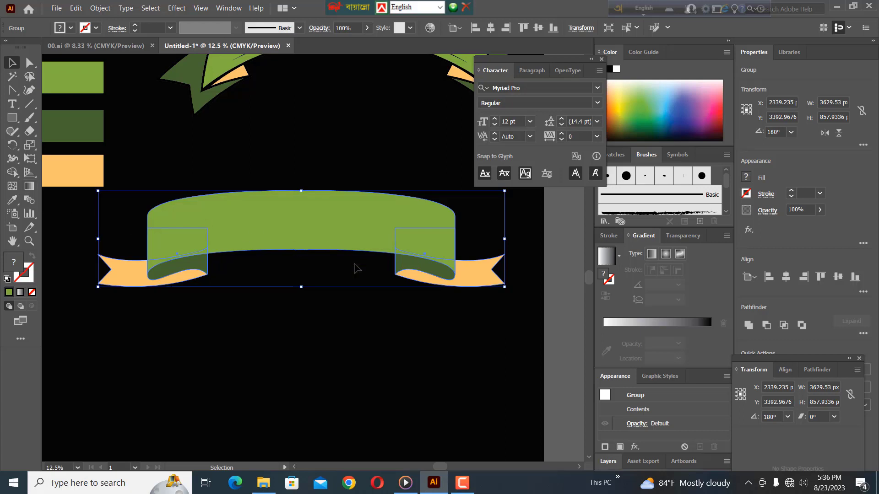
right_click(352, 246)
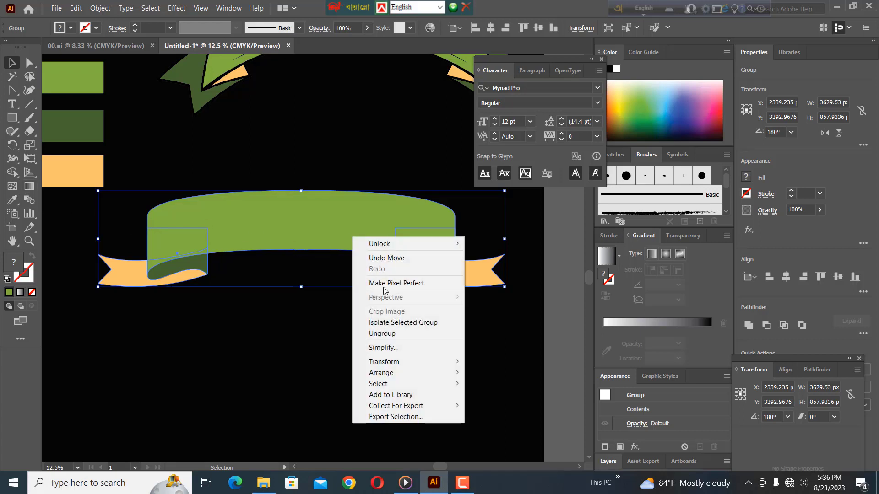
click(386, 334)
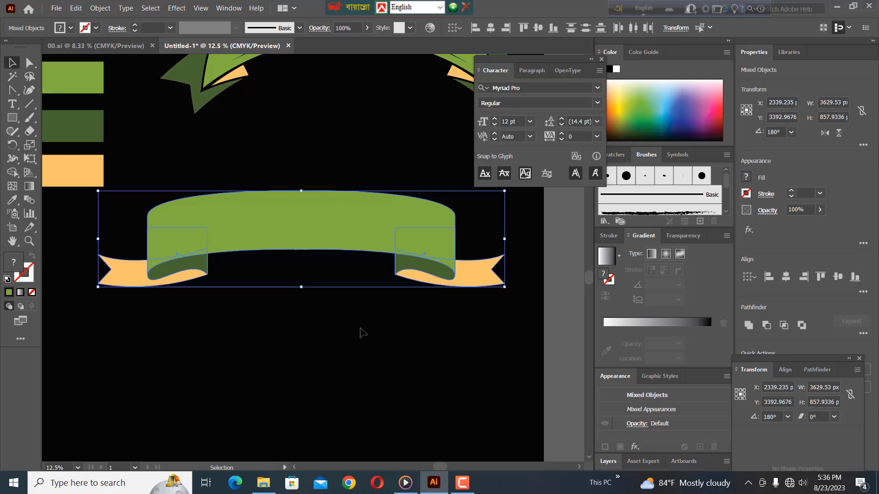
Apply a gradient fill to the ribbon's right fold.
click(410, 272)
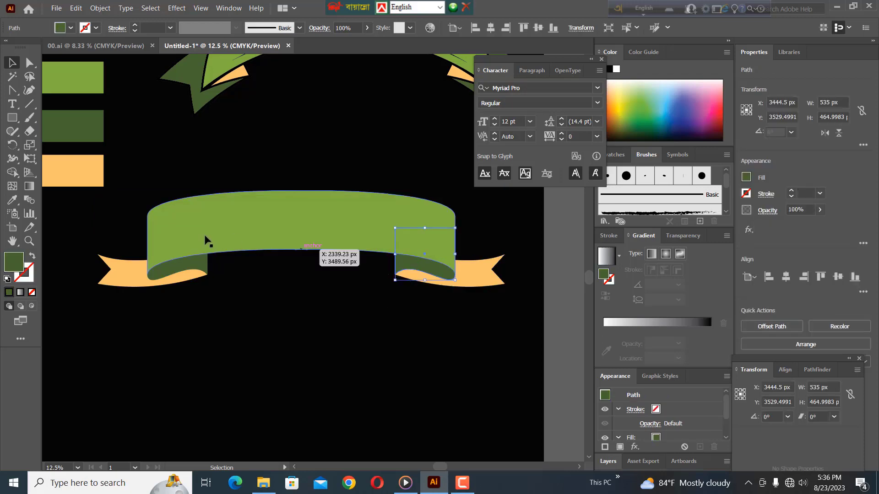
click(28, 187)
click(613, 328)
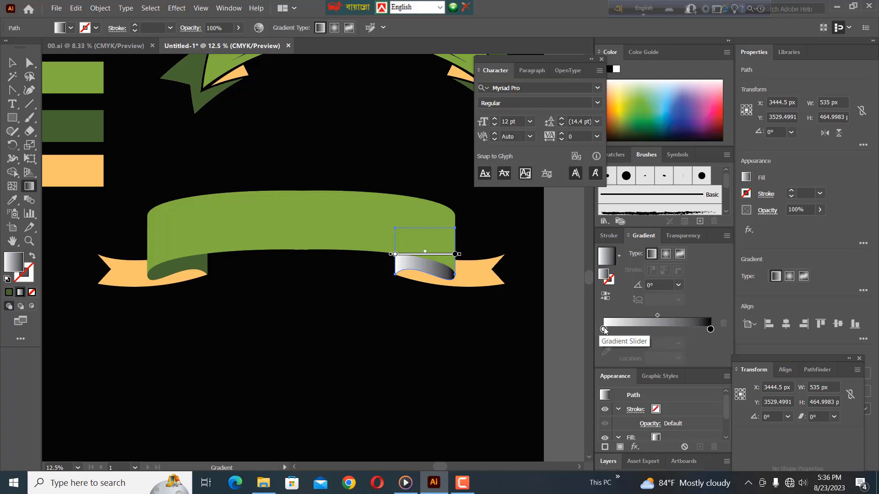
double_click(604, 329)
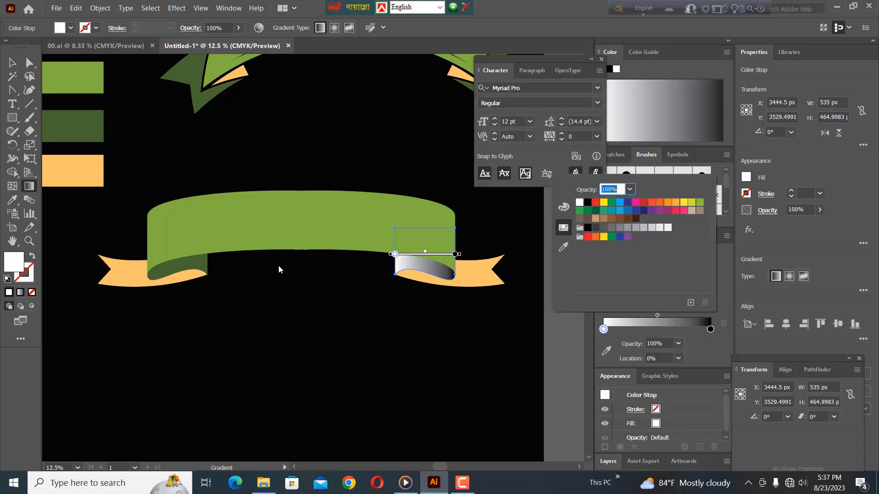
key(Escape)
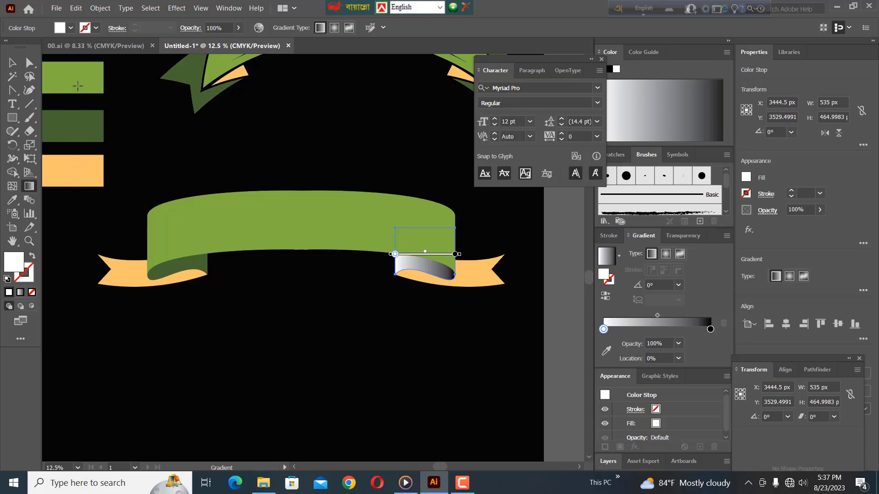
double_click(604, 330)
key(Escape)
Set the gradient's left stop to the orange swatch and adjust the gradient direction.
click(606, 350)
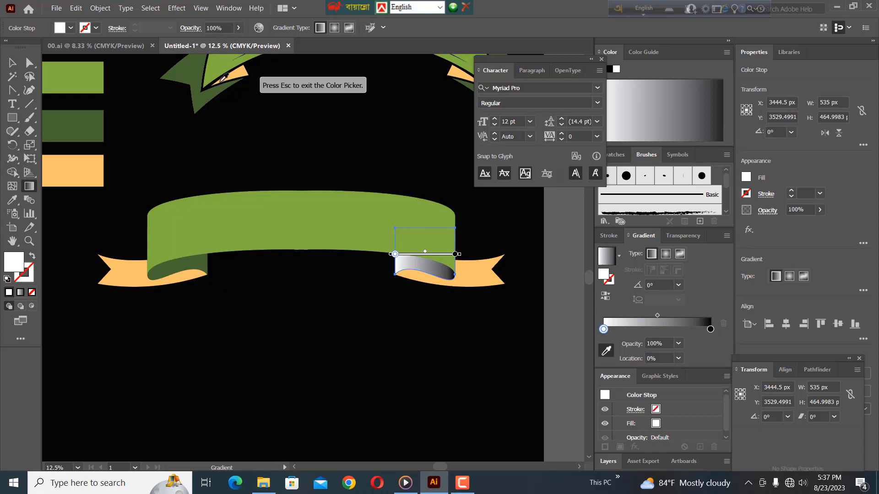
click(84, 120)
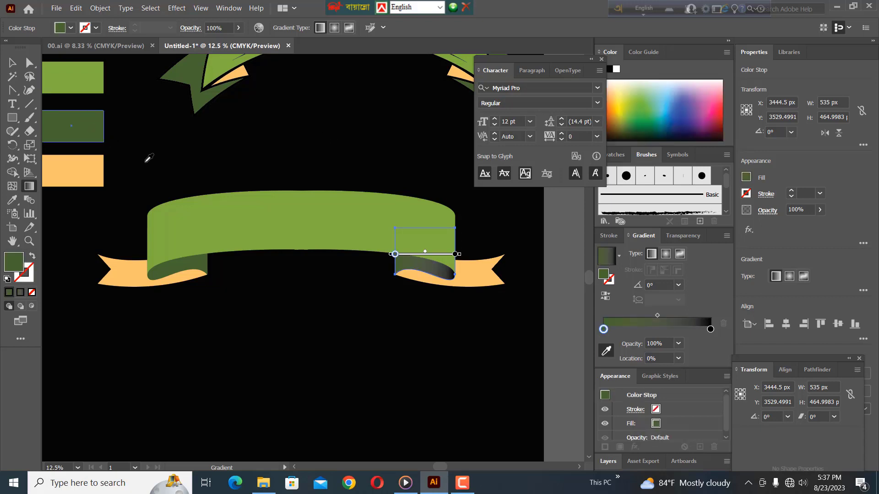
click(87, 84)
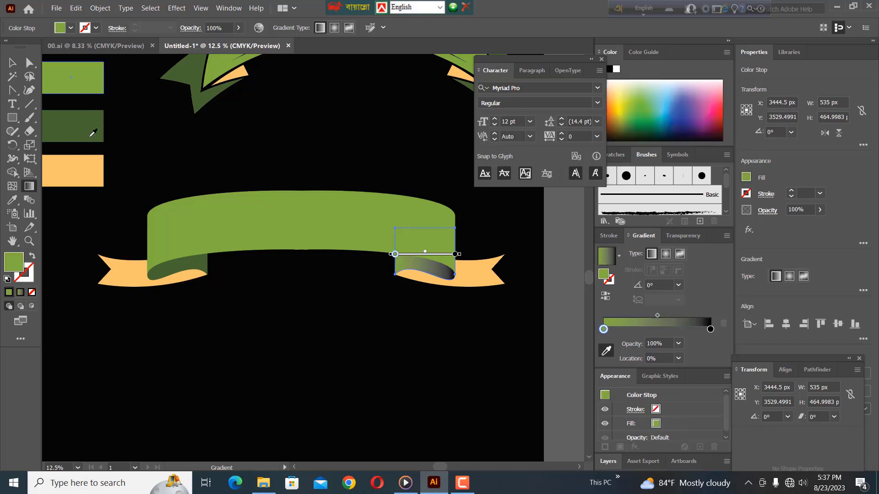
click(87, 170)
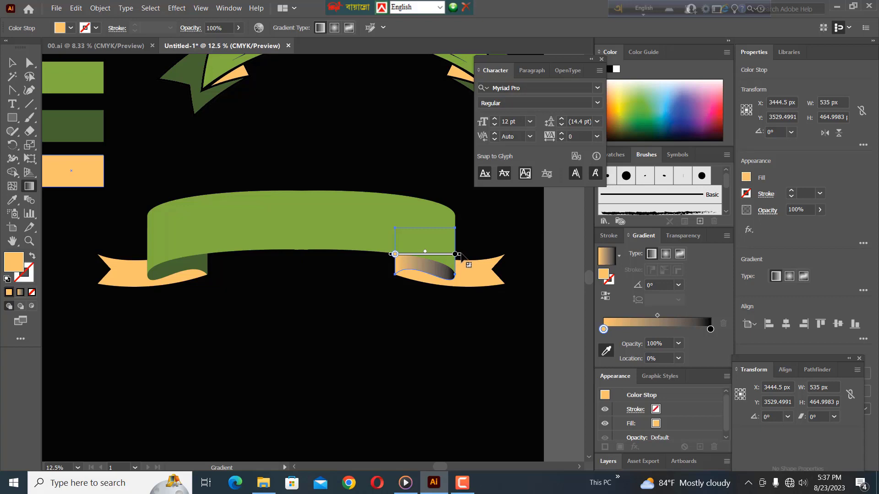
mouse_move(459, 256)
mouse_down()
mouse_move(433, 206)
mouse_move(442, 303)
mouse_move(479, 256)
mouse_up()
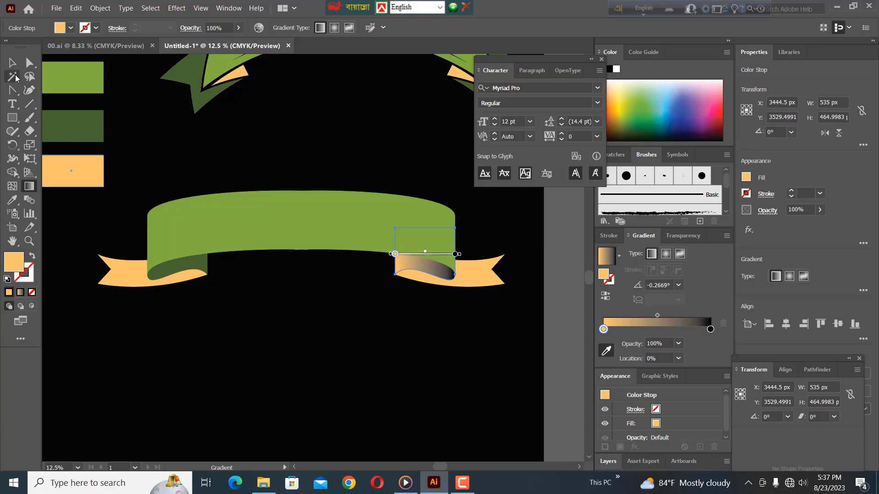
click(12, 63)
Make a horizontally reflected copy of the whole ribbon and drag it below the original.
click(348, 287)
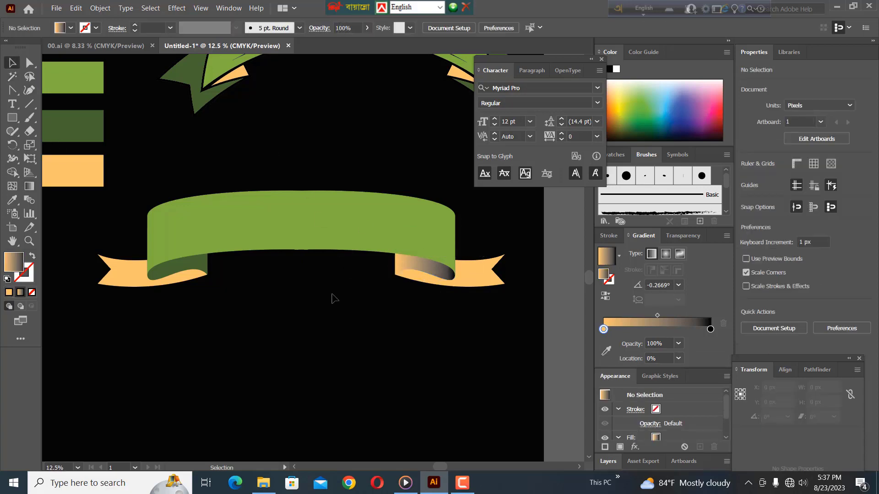
mouse_move(142, 191)
mouse_down()
mouse_move(456, 284)
mouse_move(428, 290)
mouse_up()
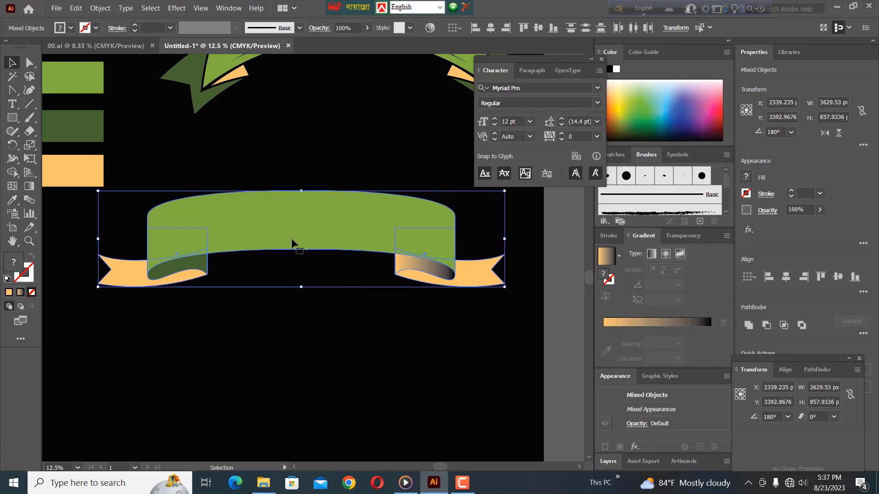
right_click(292, 240)
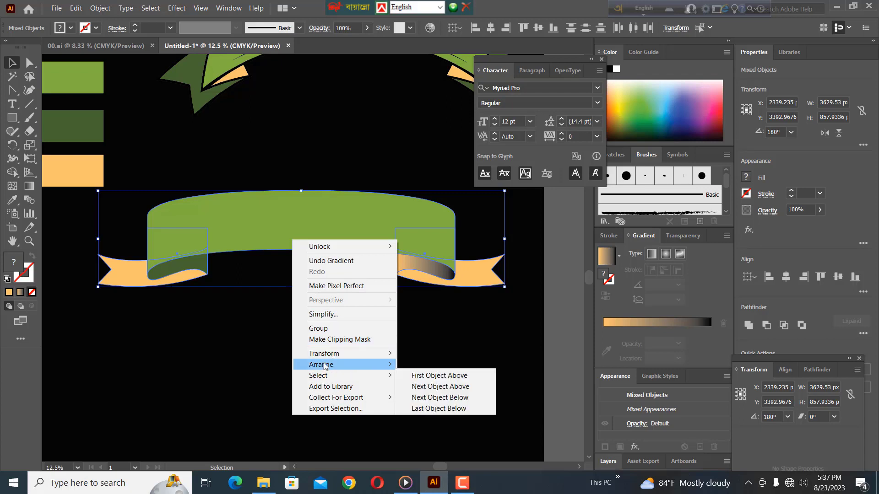
mouse_move(324, 353)
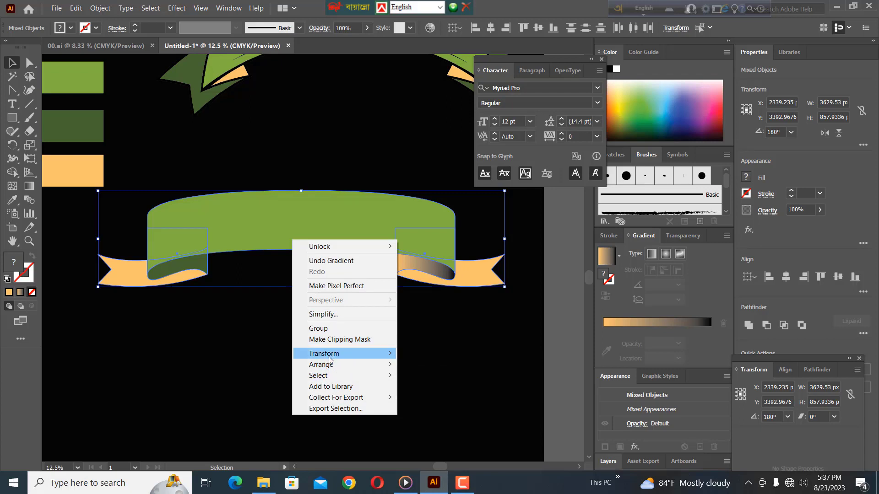
click(430, 390)
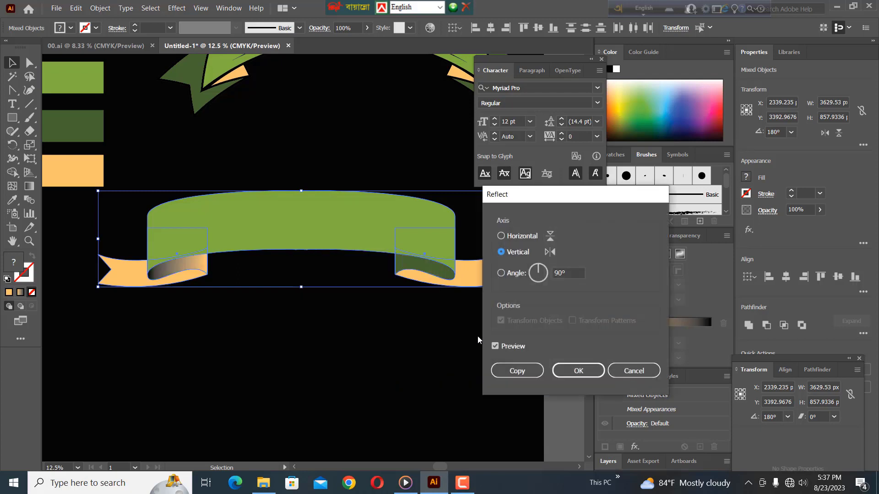
click(502, 237)
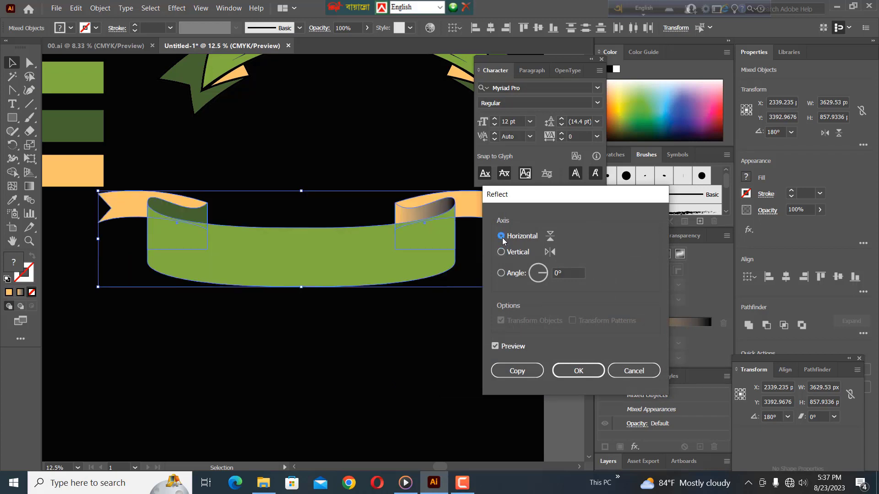
click(517, 371)
drag(280, 264, 288, 386)
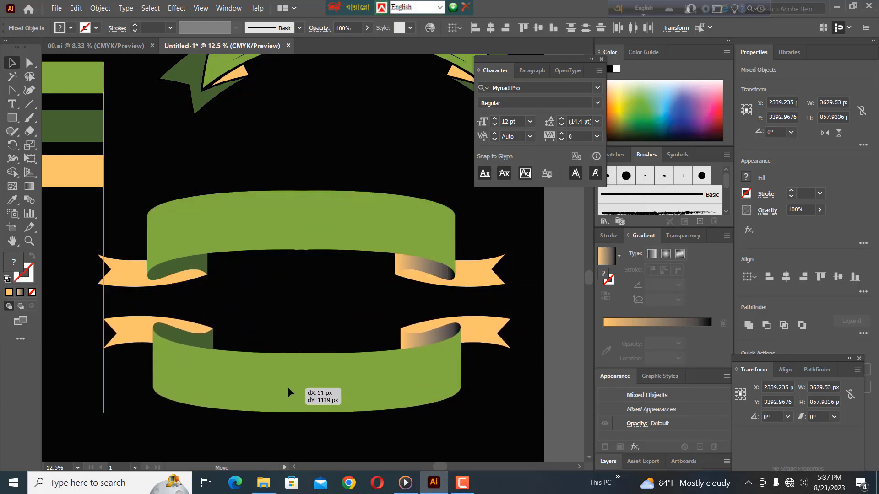
scroll(475, 382, down, 1)
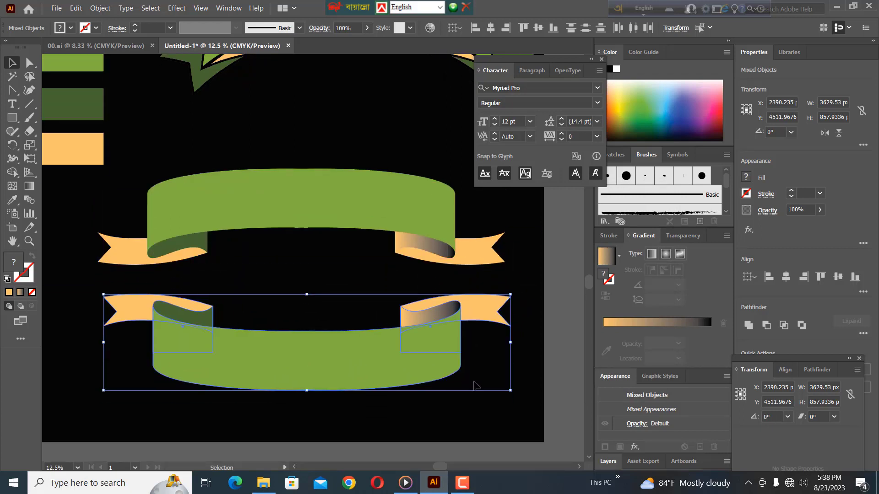
click(300, 216)
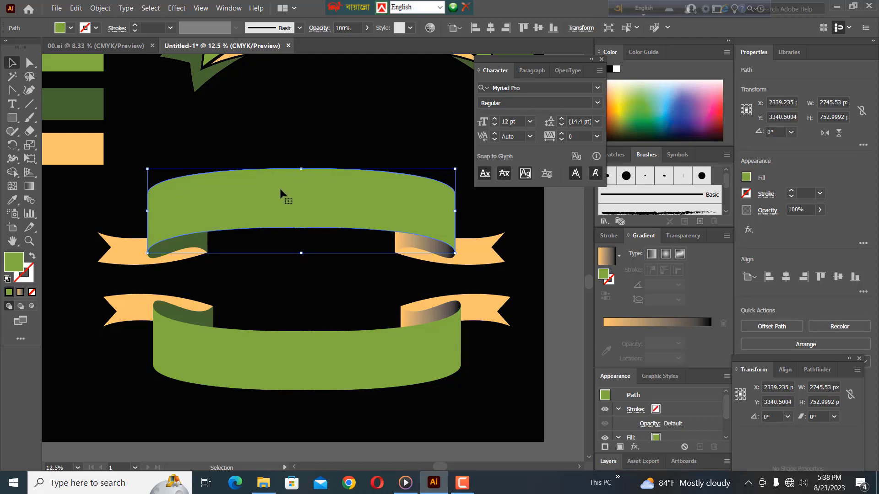
Draw a vertical line through the upper ribbon's centre and select it with the ribbon.
click(289, 135)
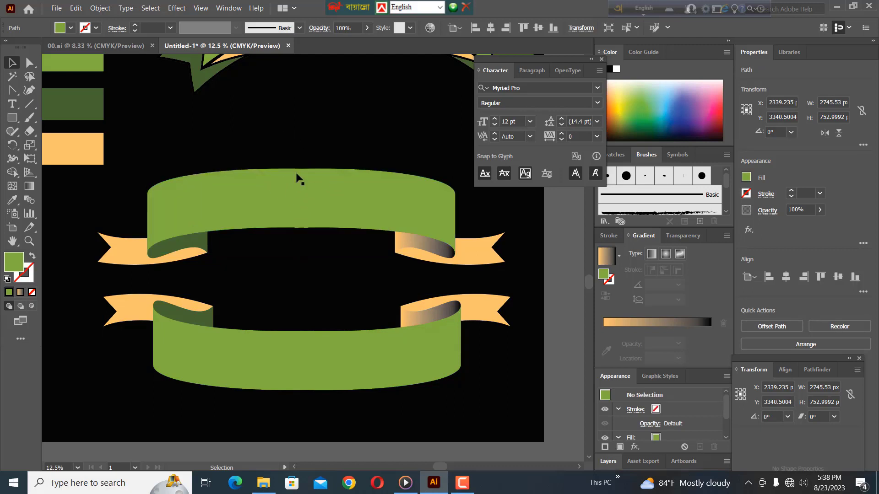
click(27, 108)
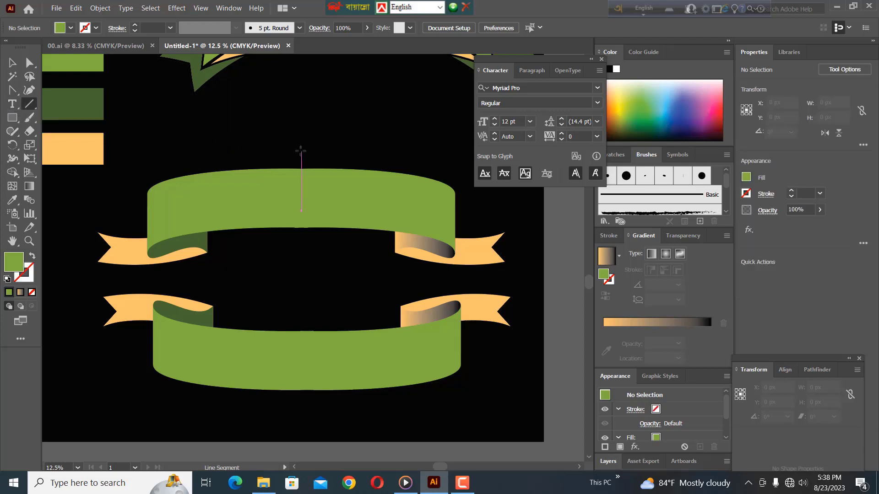
drag(301, 151, 302, 250)
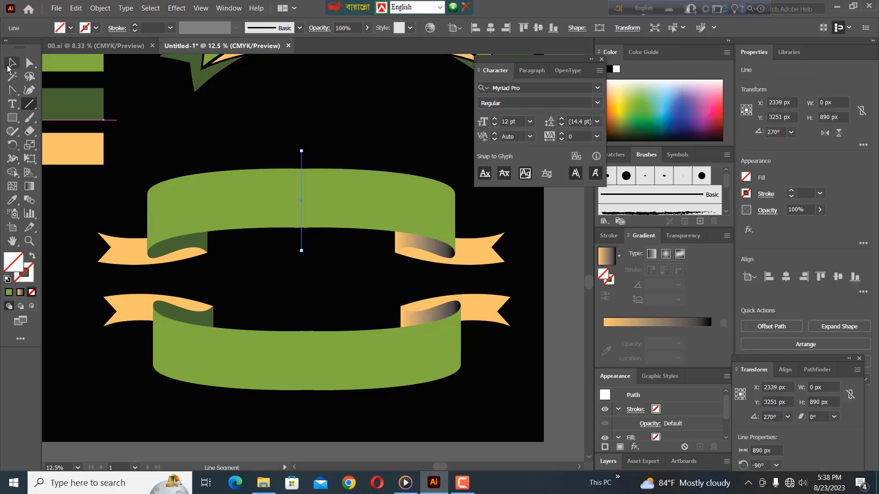
click(12, 63)
drag(209, 137, 340, 229)
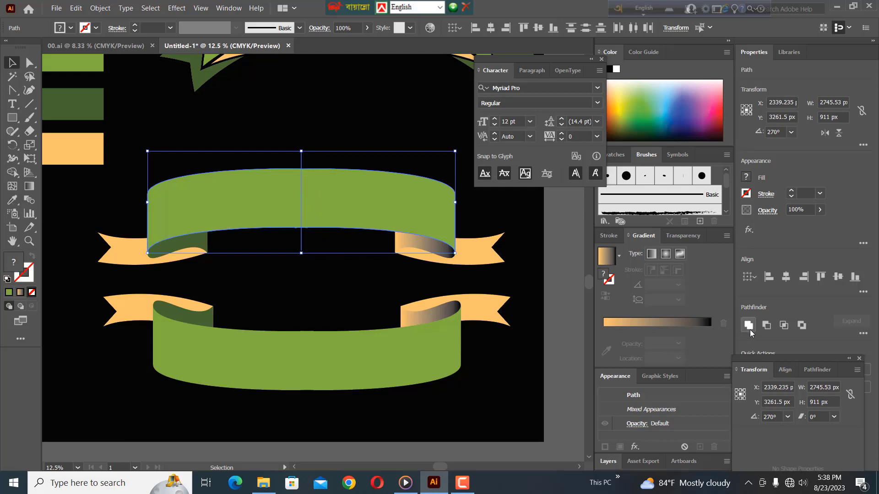
Divide the green band along the line with Pathfinder, then ungroup it into separate left and right halves.
click(862, 333)
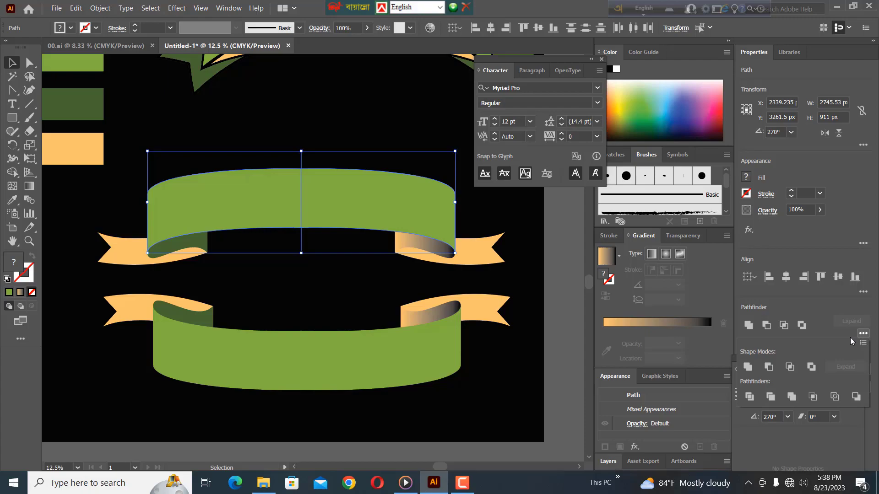
click(749, 397)
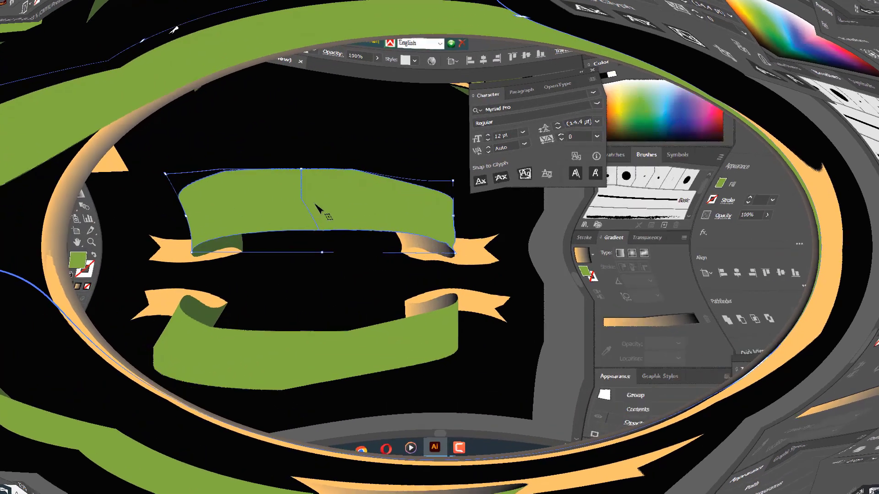
right_click(315, 204)
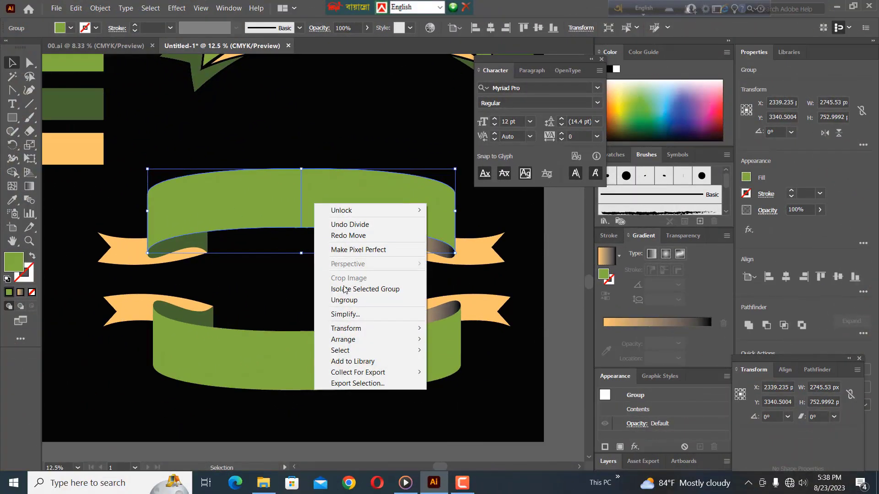
click(348, 301)
click(334, 157)
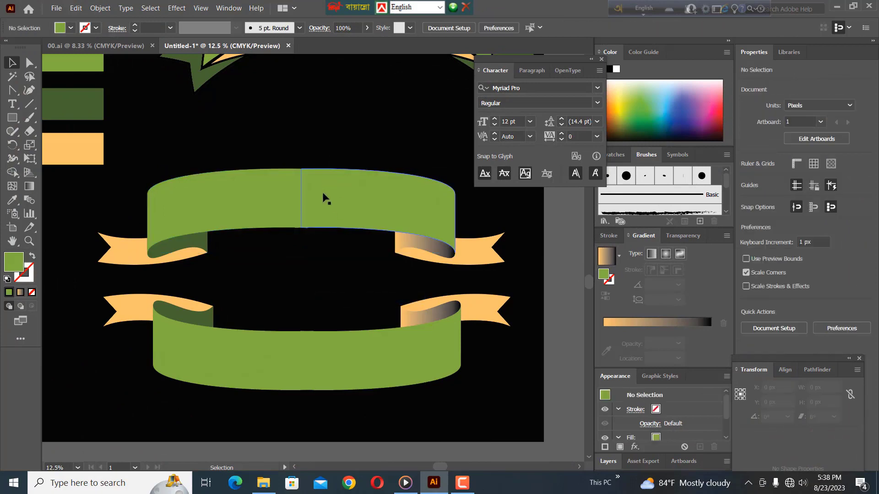
click(331, 199)
click(241, 202)
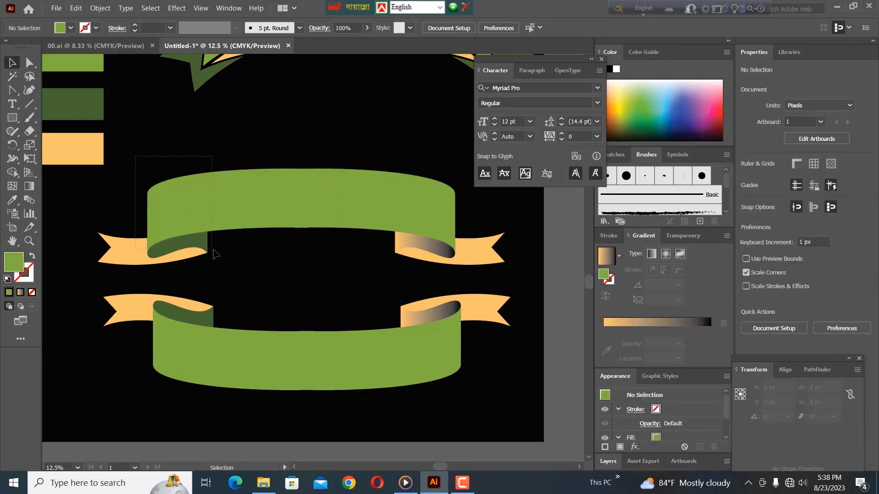
Group the left half with its tail and fold, then reflect the group horizontally.
drag(135, 160, 214, 256)
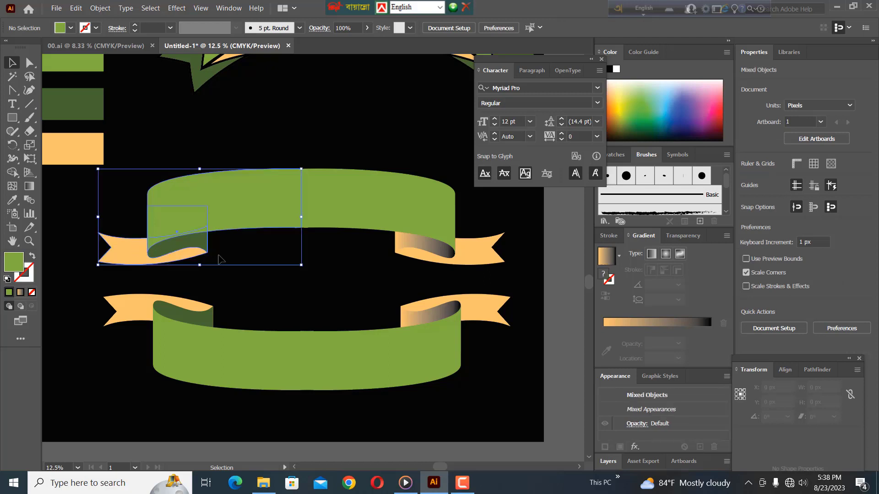
right_click(253, 215)
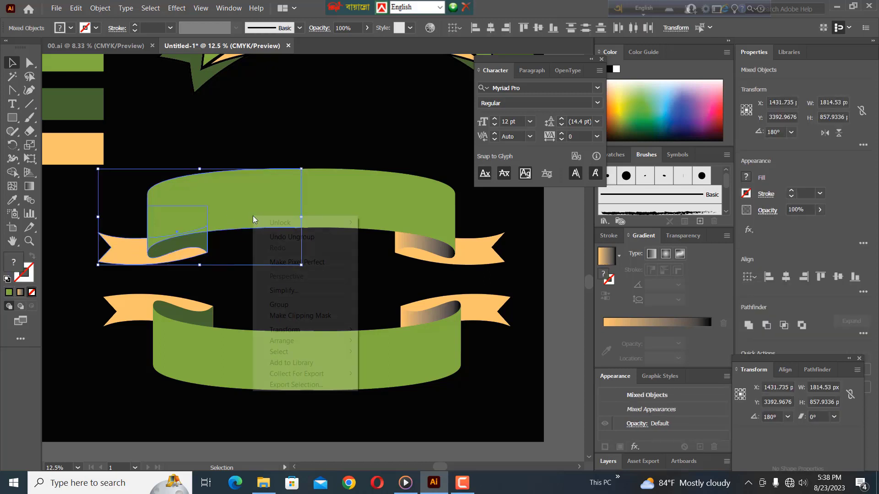
click(280, 305)
right_click(222, 213)
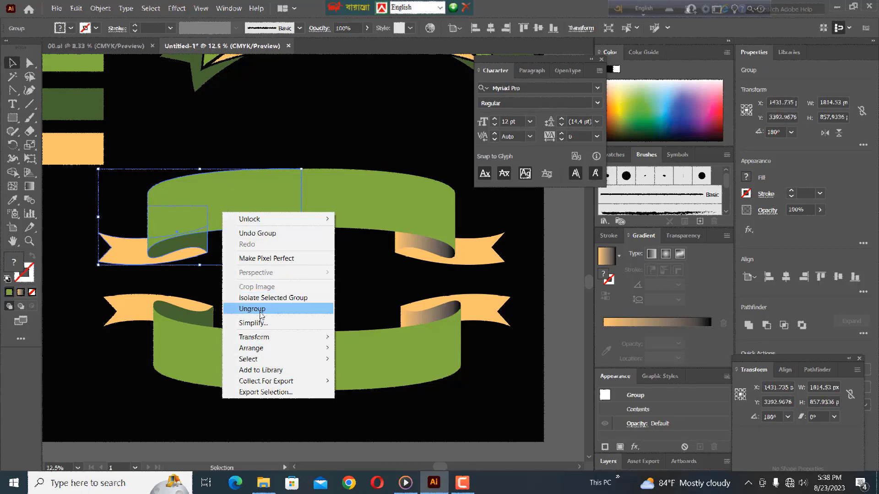
mouse_move(254, 341)
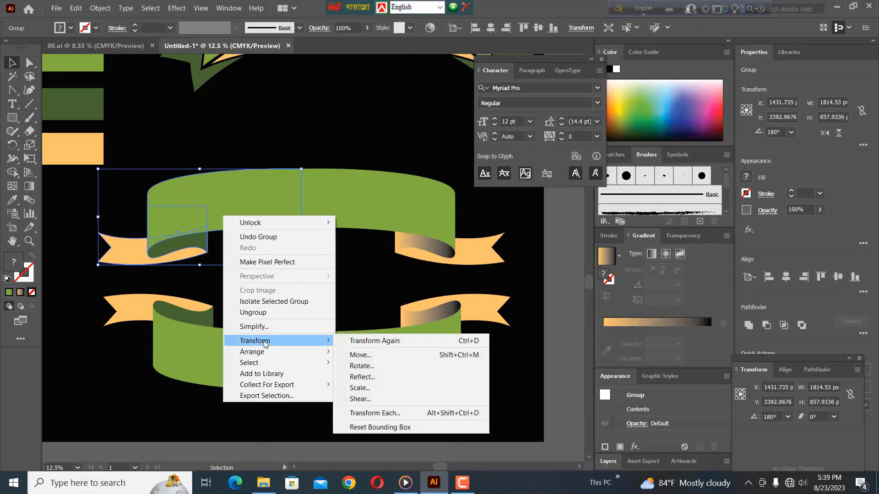
click(368, 377)
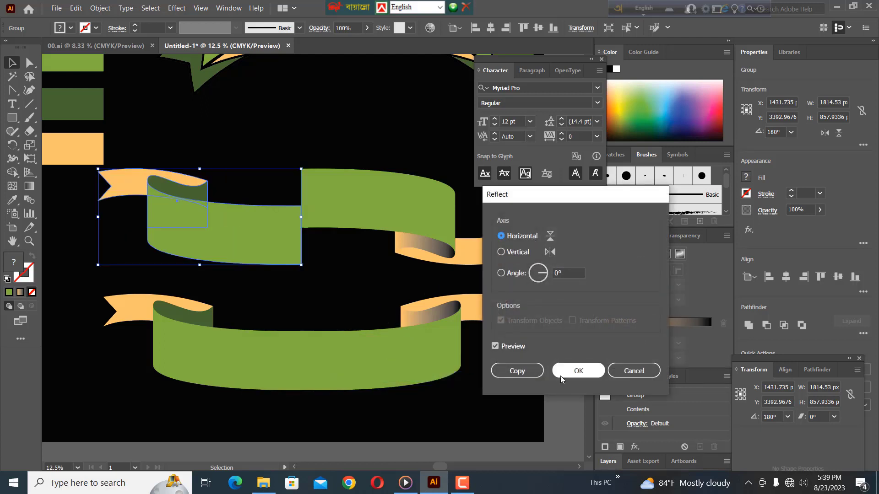
click(576, 372)
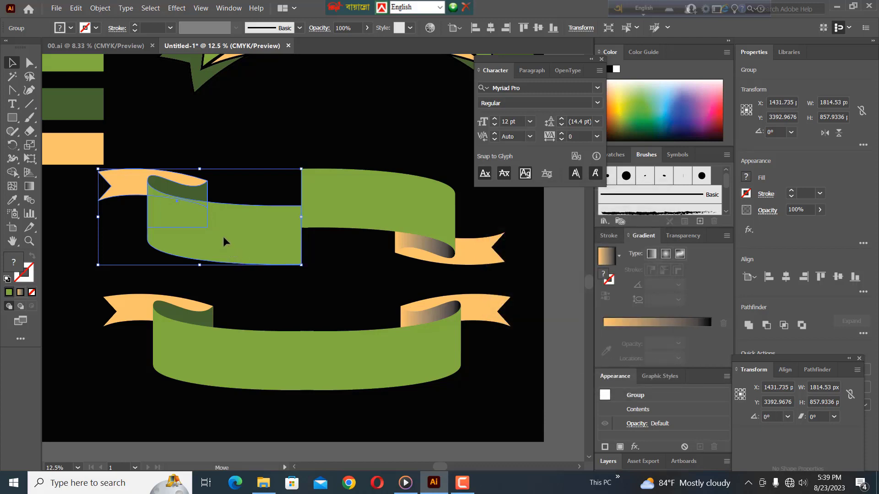
Move the flipped left section up to meet the right half, forming the S-shaped wave.
drag(225, 243, 226, 207)
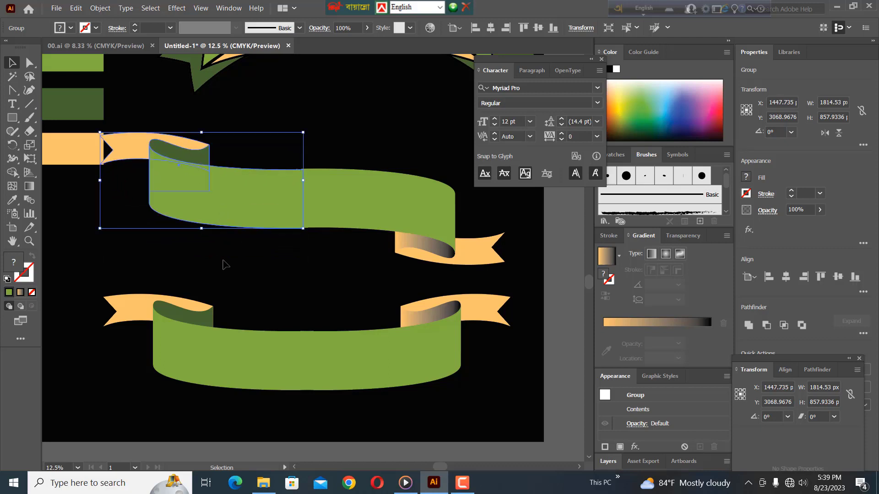
drag(211, 118, 421, 250)
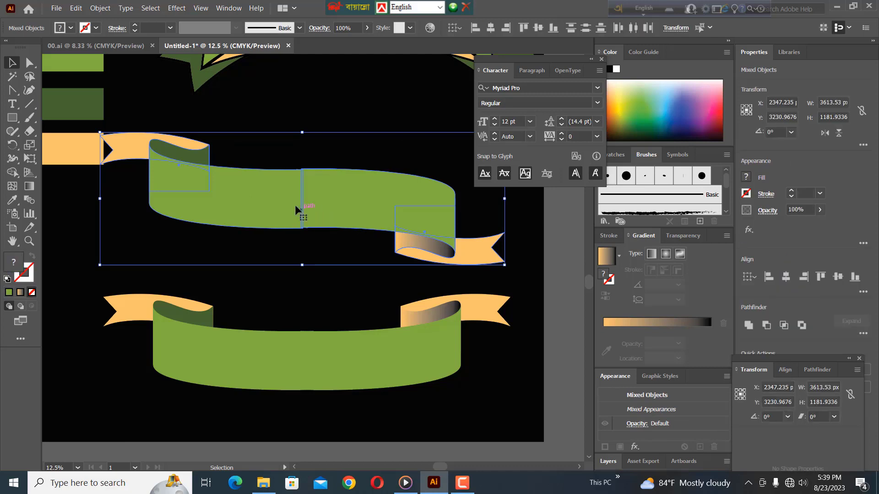
click(296, 140)
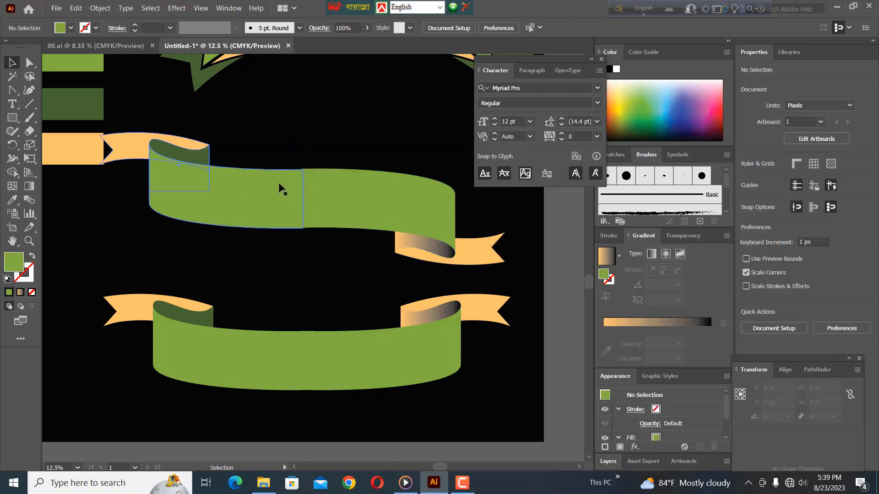
drag(280, 188, 277, 184)
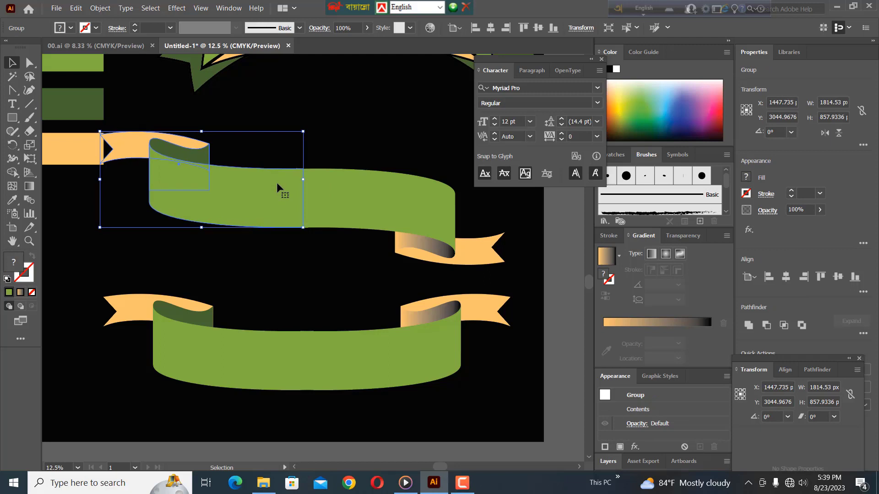
click(334, 150)
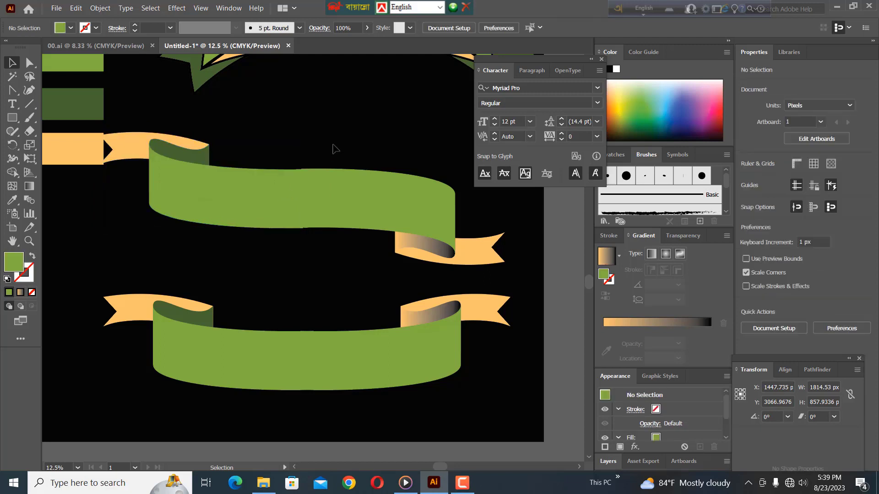
Group the wavy ribbon's parts, shift it slightly right and up, and zoom out to the artboard.
drag(186, 121, 474, 245)
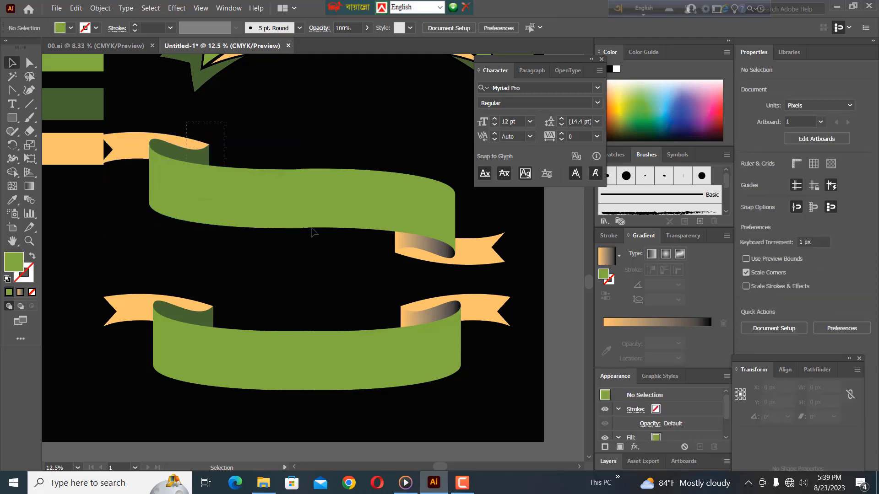
right_click(315, 205)
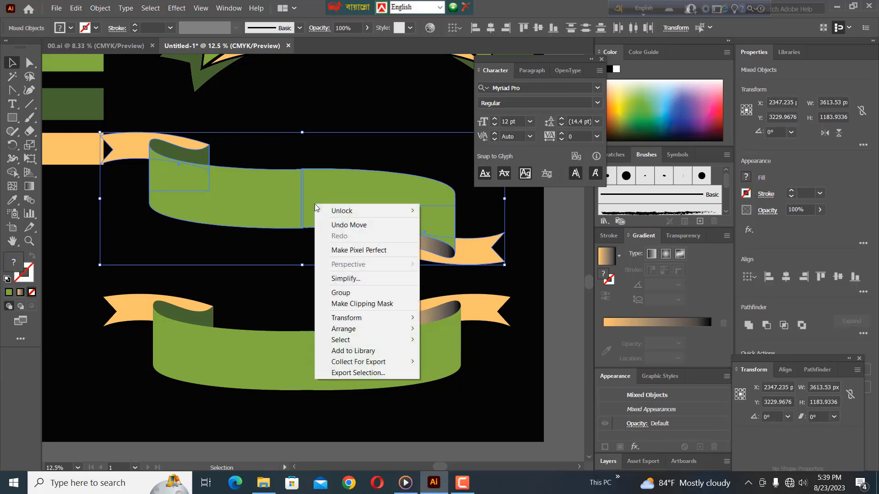
click(340, 293)
drag(299, 211, 322, 208)
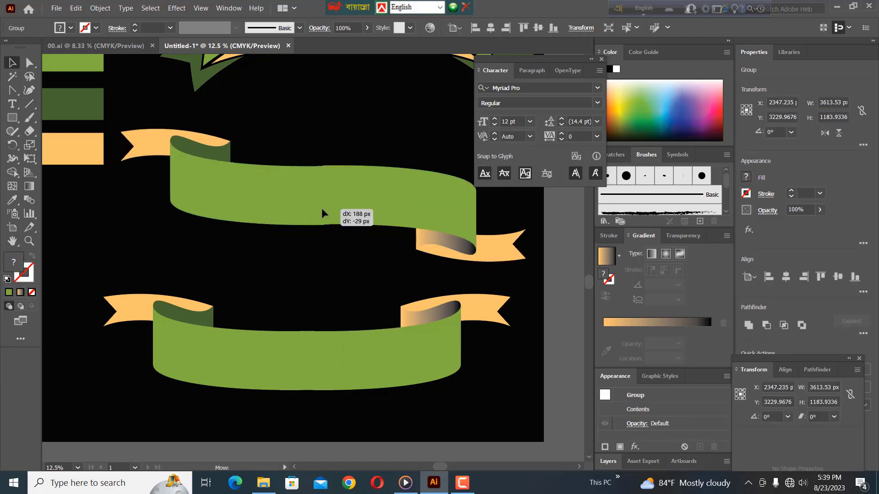
key(ctrl+minus)
key(ctrl+minus)
key(ctrl+minus)
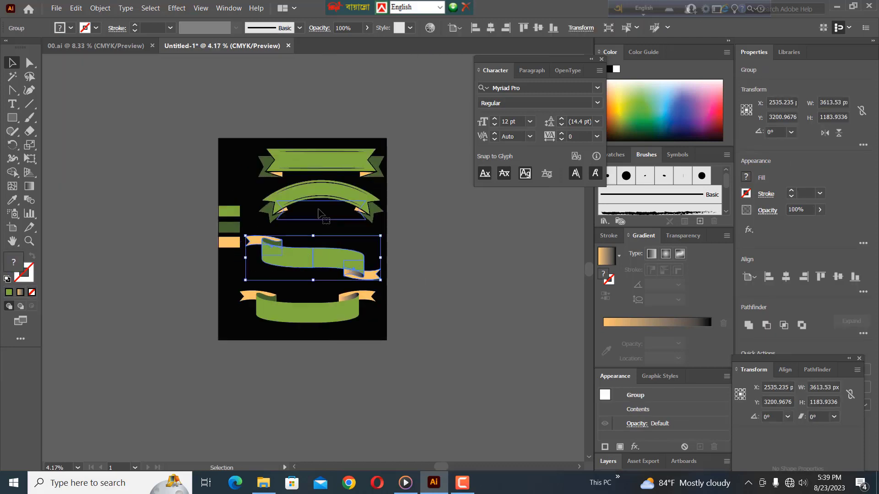
click(467, 265)
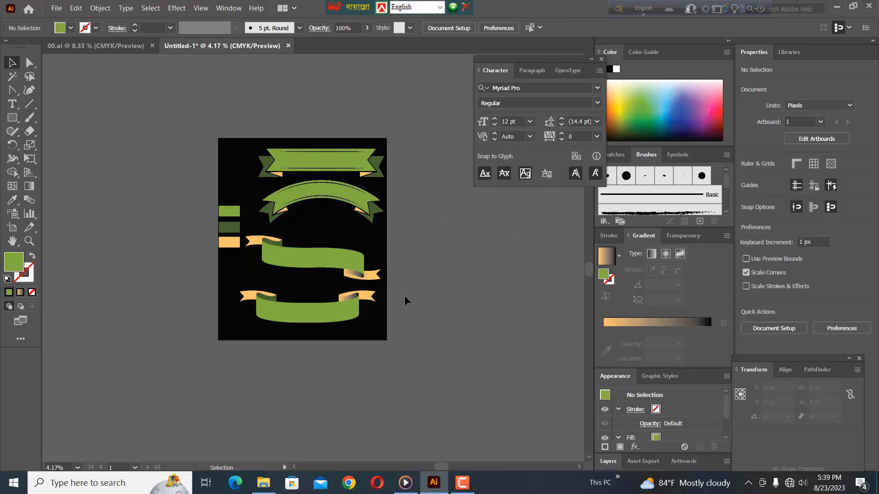